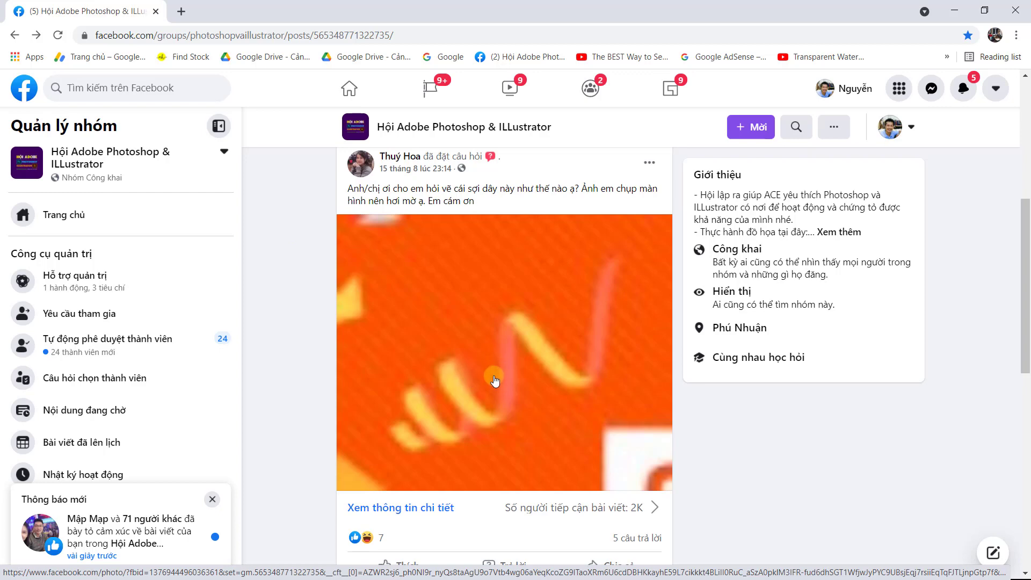
- View the spiral ribbon photo in the Facebook group post full size, then close it
click(502, 337)
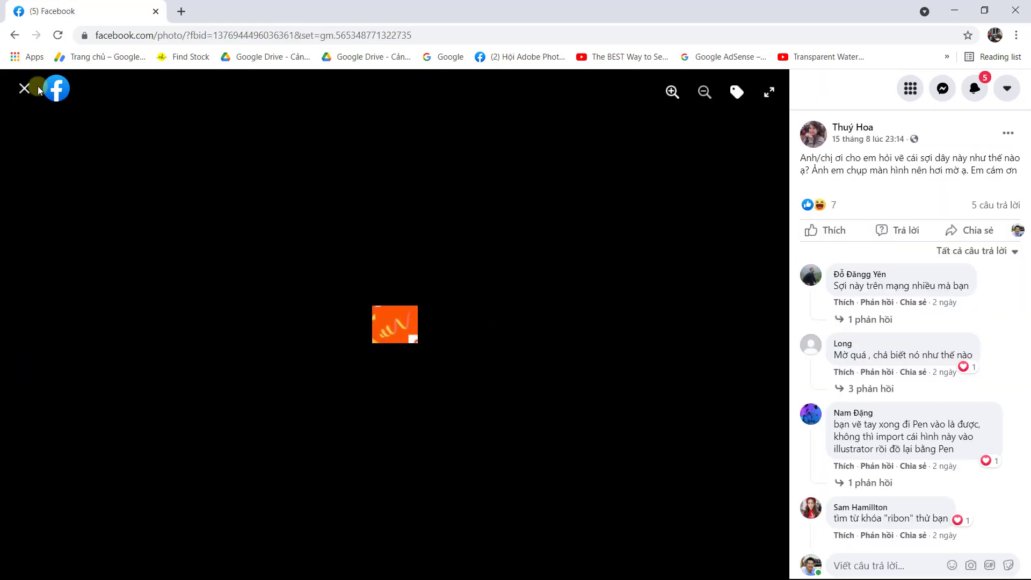
click(24, 89)
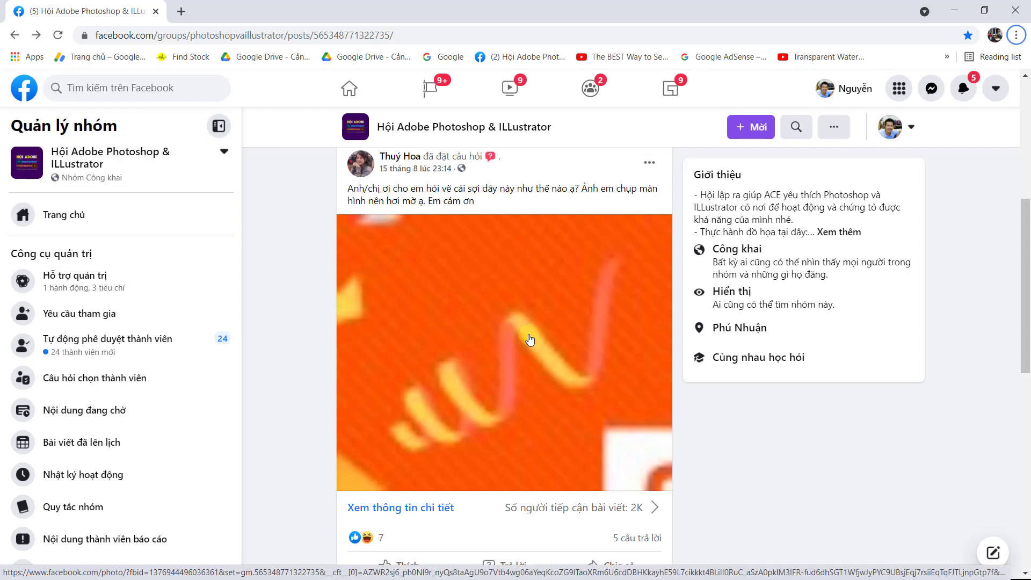
- Paste the ribbon reference image into Illustrator and zoom out to show the artboard
key(alt+Tab)
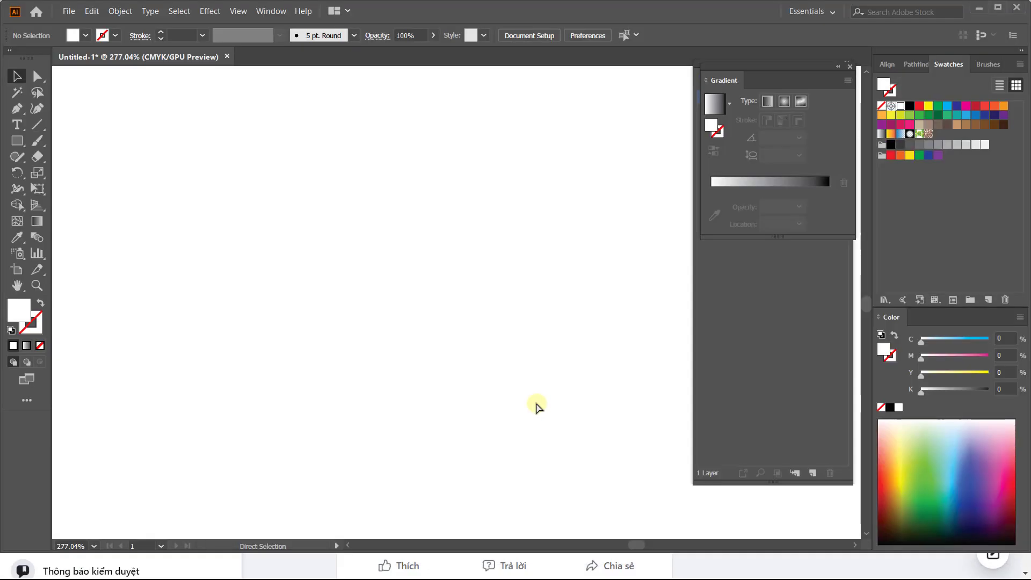
key(ctrl+v)
key(ctrl+minus)
key(ctrl+minus)
key(ctrl+minus)
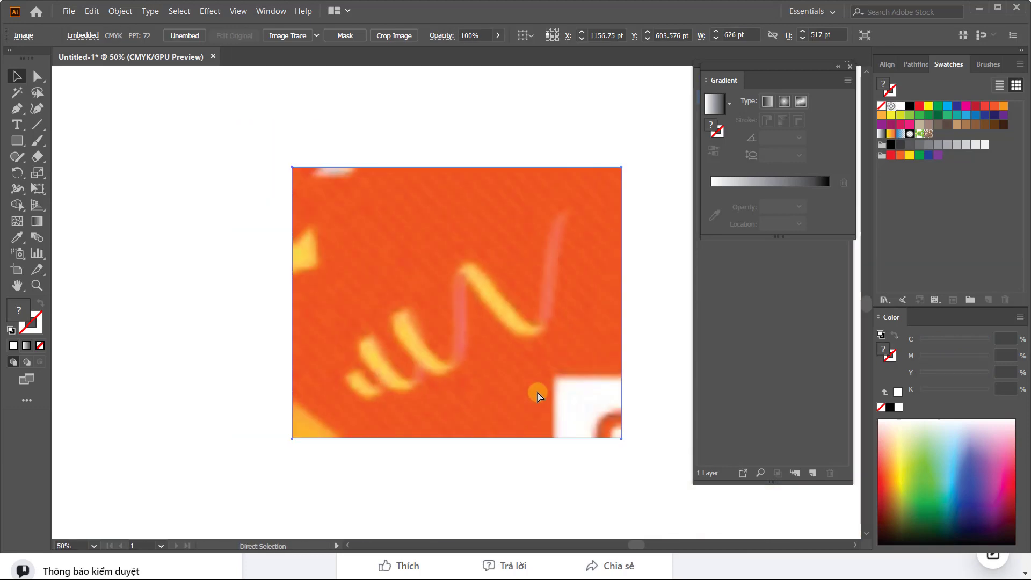
key(ctrl+minus)
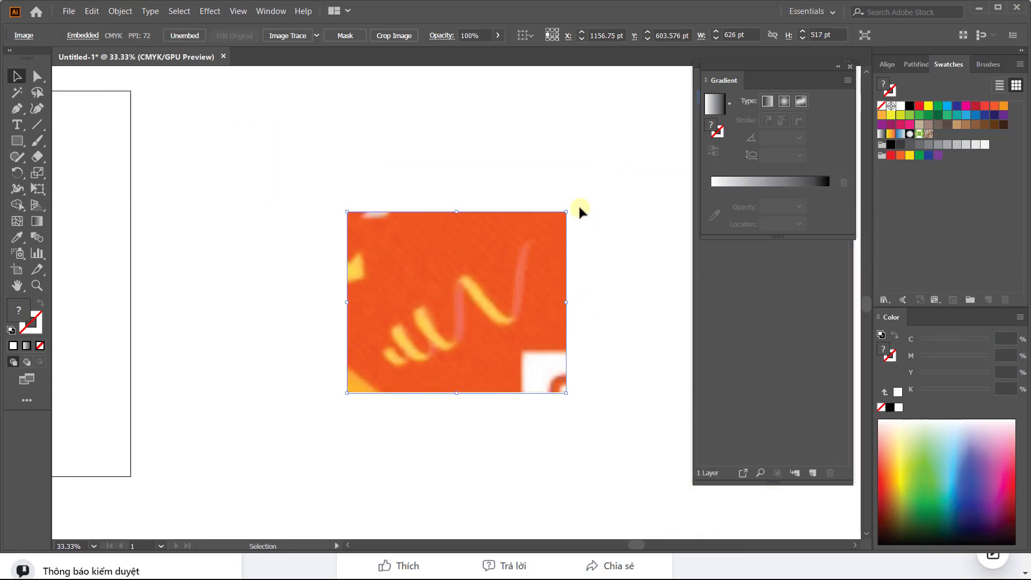
- Rotate the reference image so the spiral strand stands upright
click(575, 203)
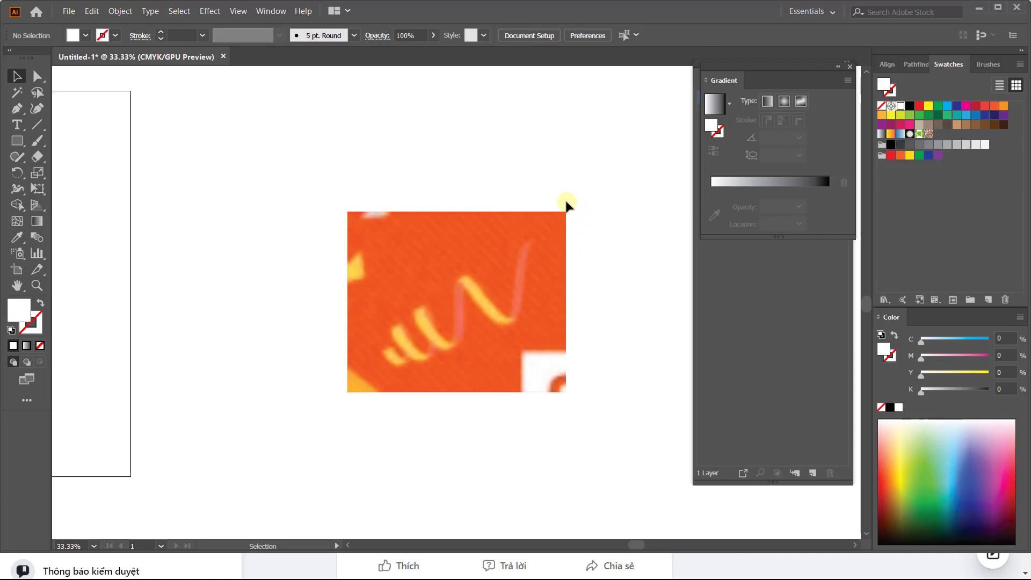
click(564, 214)
mouse_move(578, 208)
mouse_down()
mouse_move(536, 397)
mouse_move(451, 459)
mouse_move(476, 451)
mouse_up()
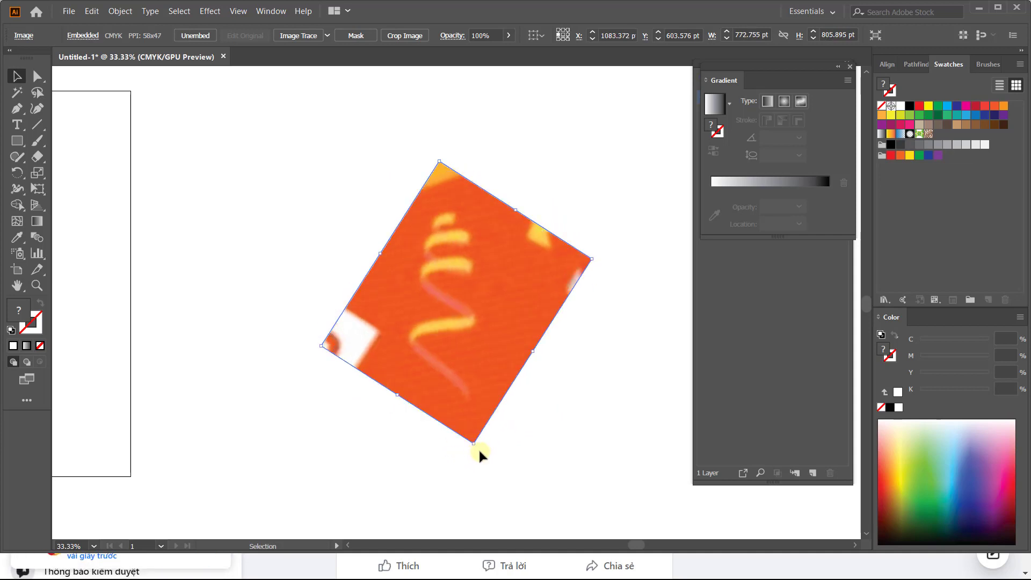
key(a)
click(588, 334)
scroll(541, 292, right, 5)
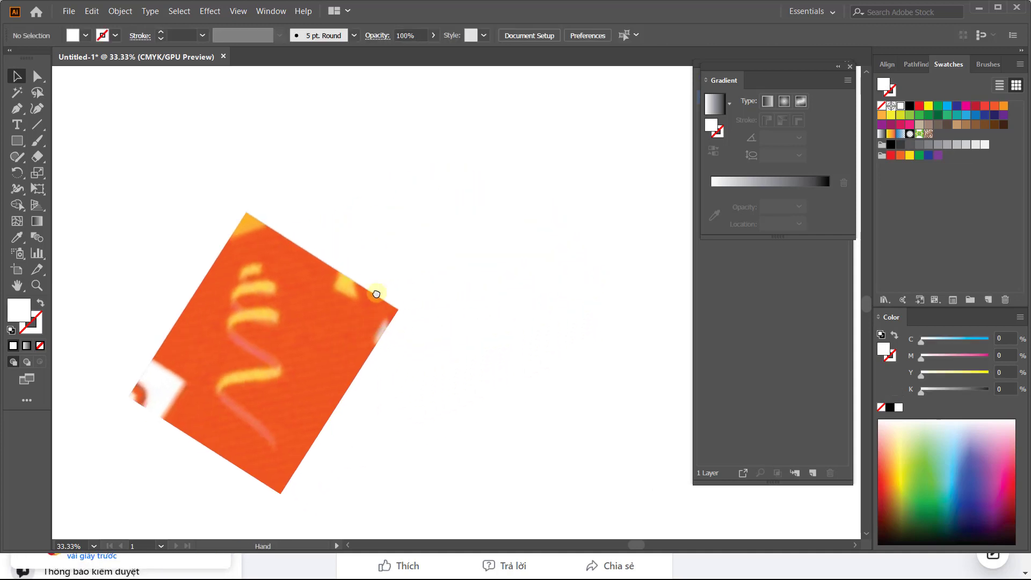
- Pick the Line Segment tool
click(37, 124)
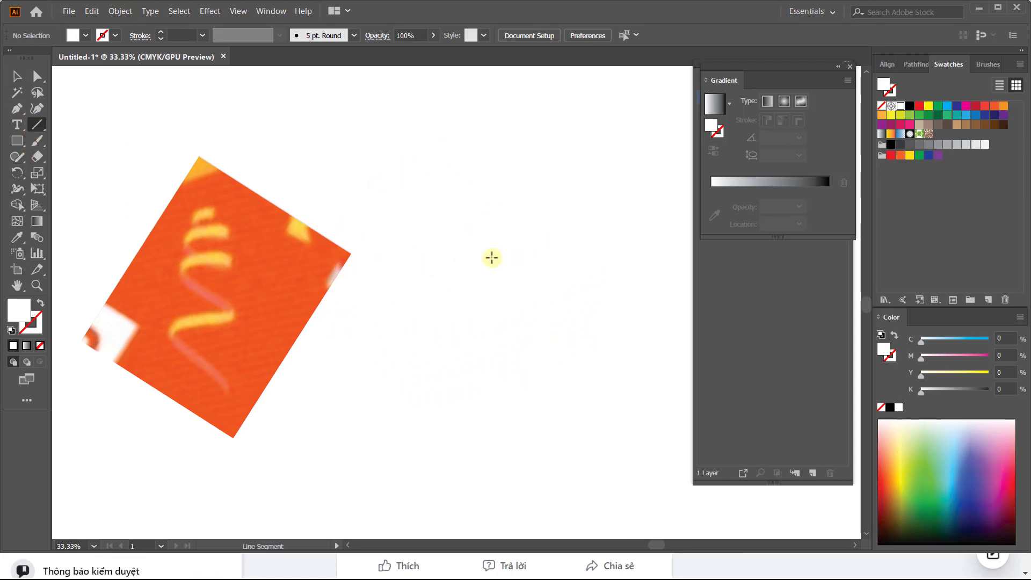
- Show the grid over the canvas and zoom in on the empty area beside the image
key(v)
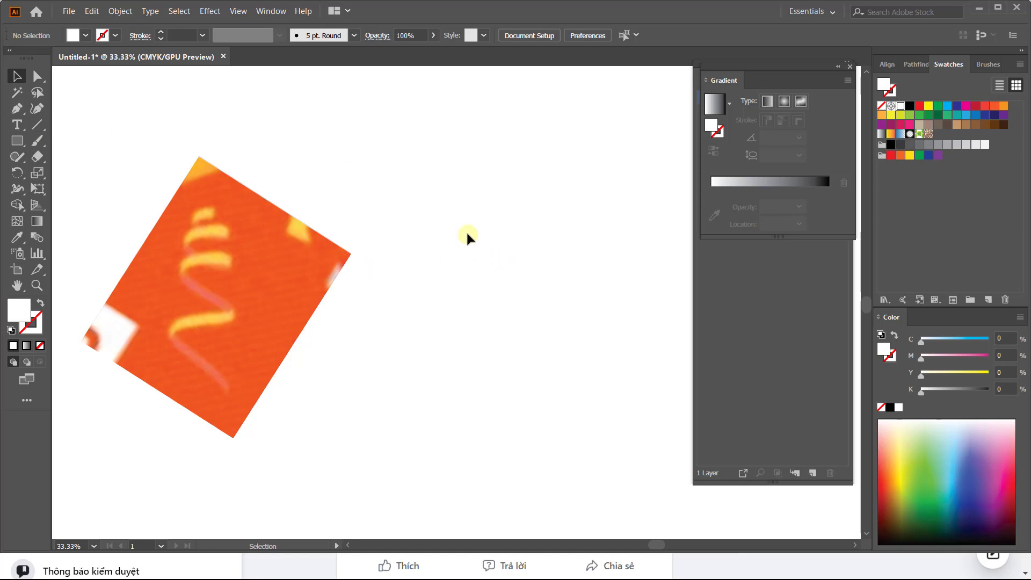
right_click(466, 235)
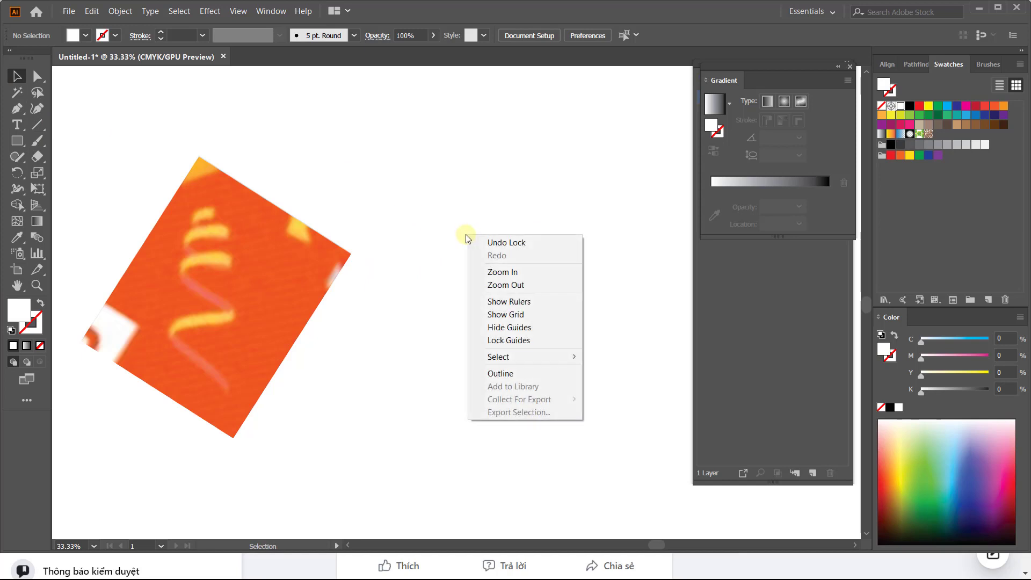
click(505, 315)
key(z)
drag(502, 317, 503, 323)
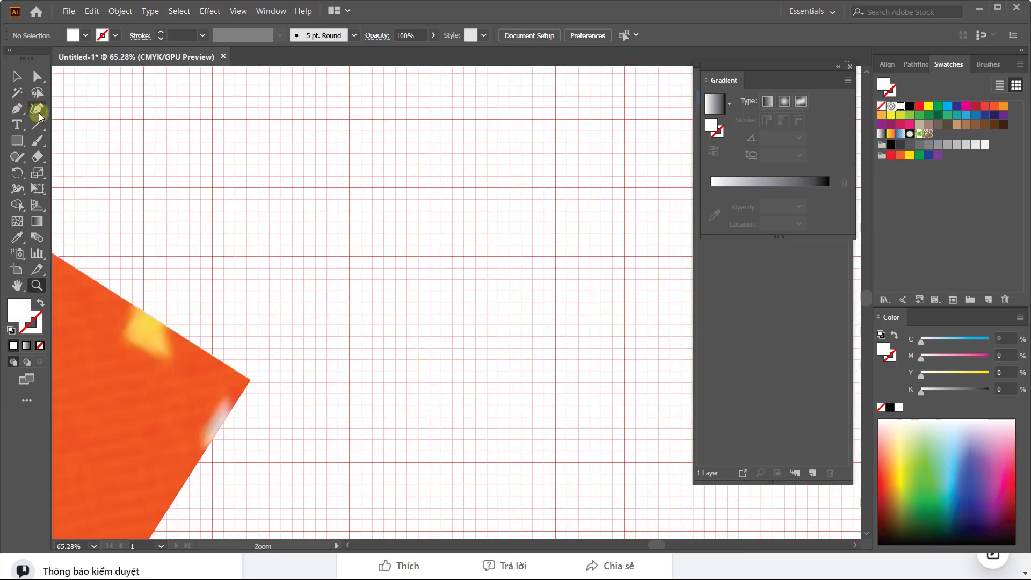
- Enable Snap to Grid and draw a straight line rising right with the Line Segment tool
drag(41, 127, 86, 128)
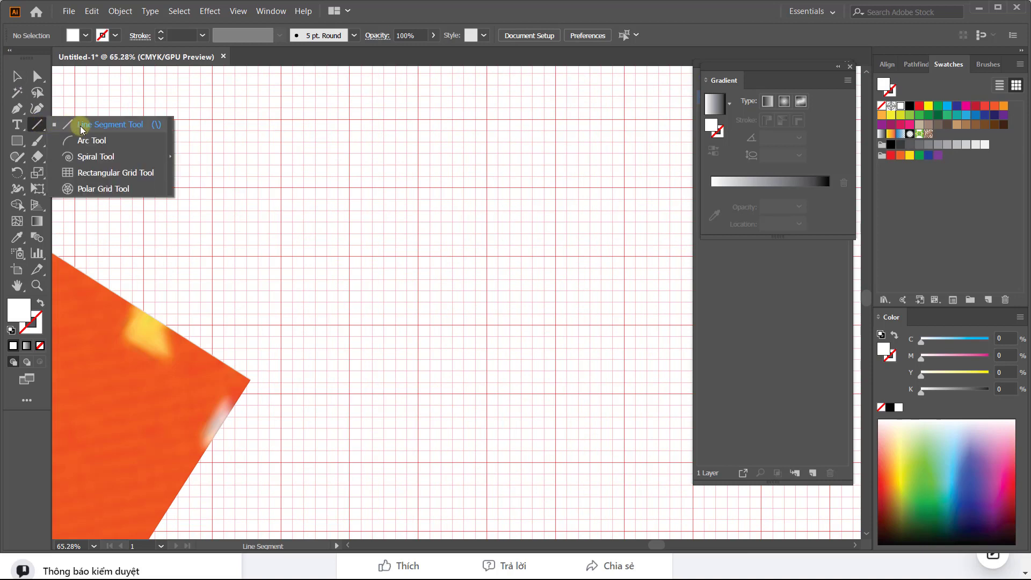
click(86, 128)
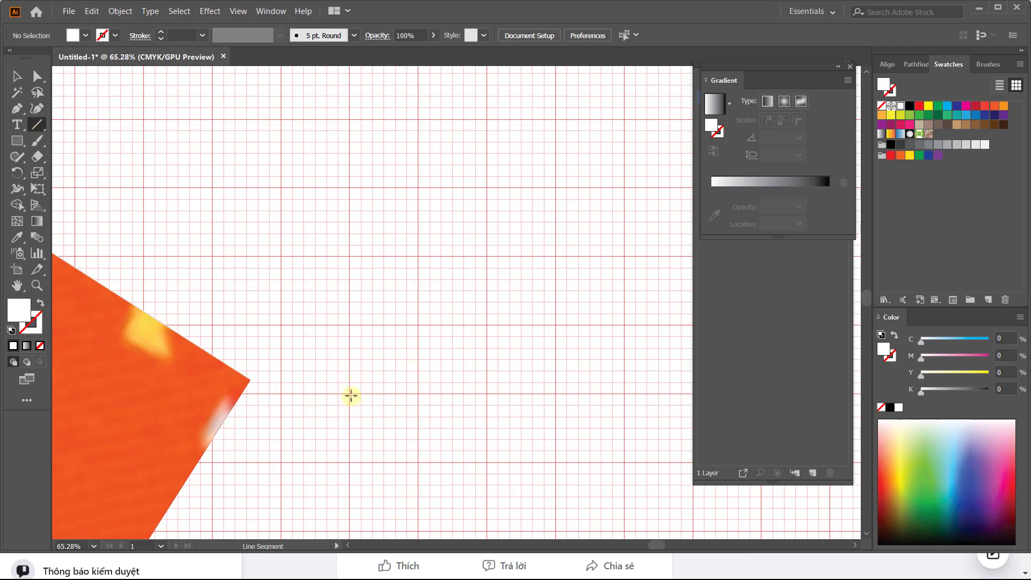
click(238, 11)
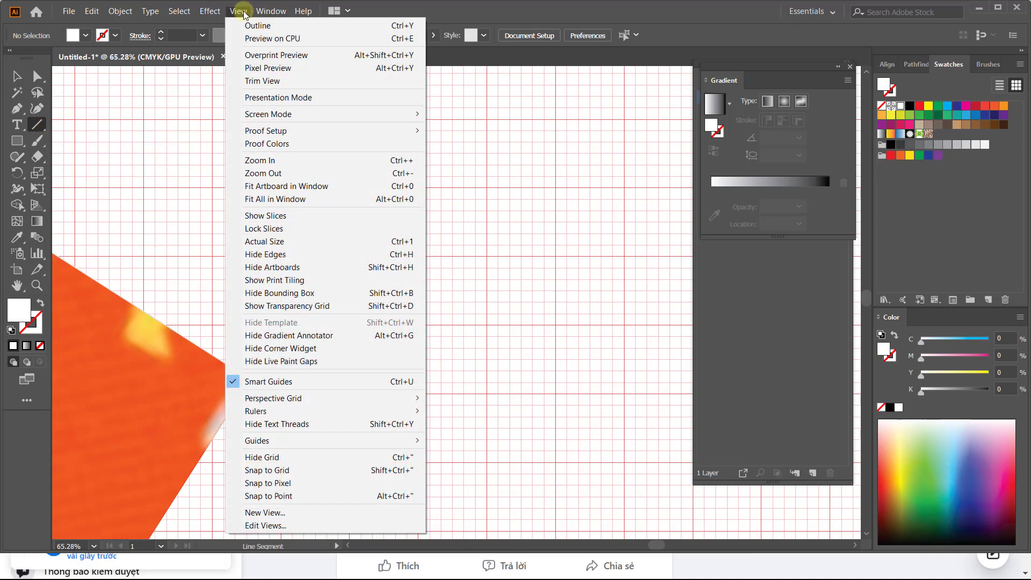
click(271, 471)
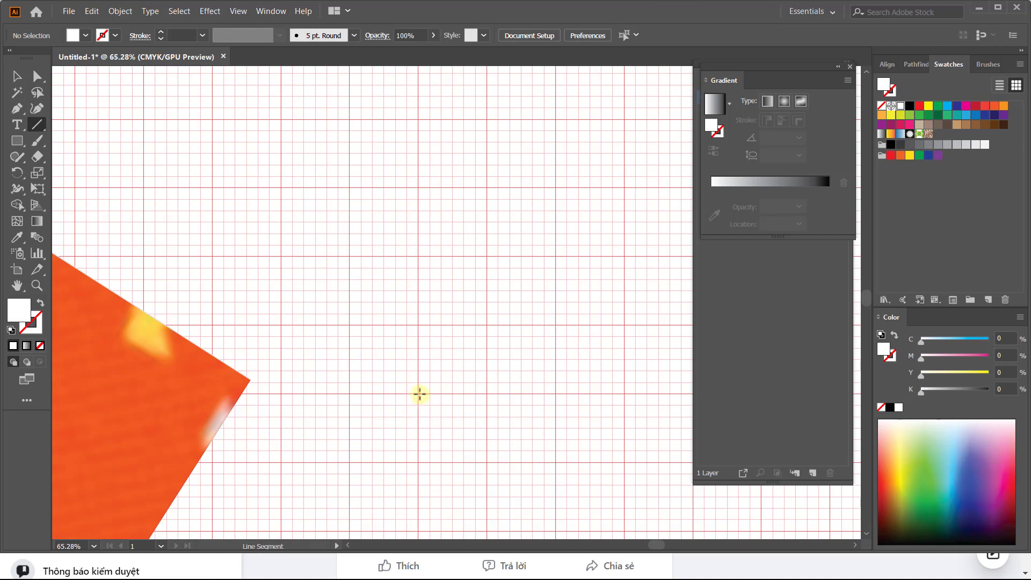
drag(420, 394, 624, 326)
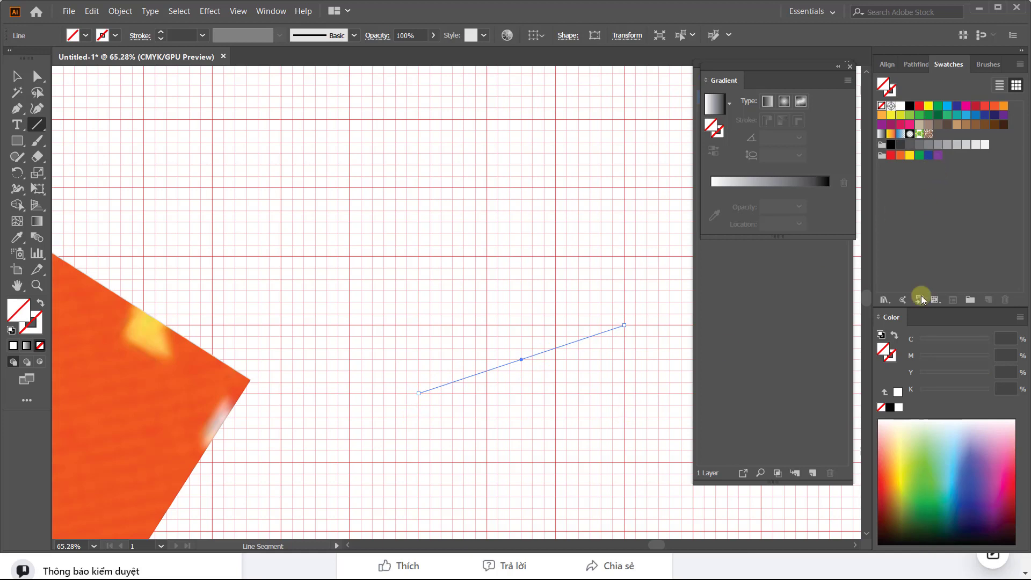
- Give the line a black stroke with no fill
click(920, 109)
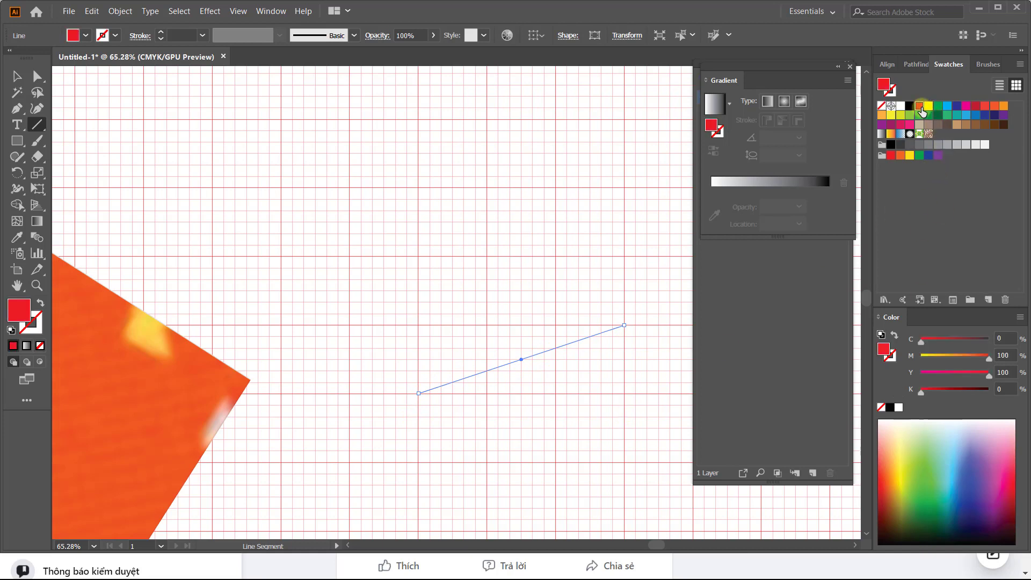
click(908, 107)
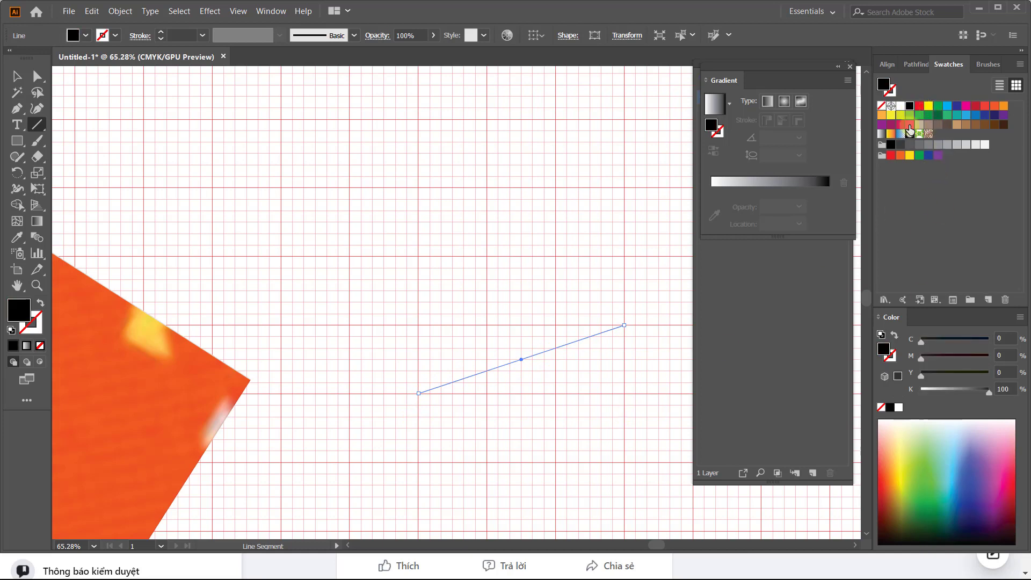
key(v)
key(shift+x)
click(622, 397)
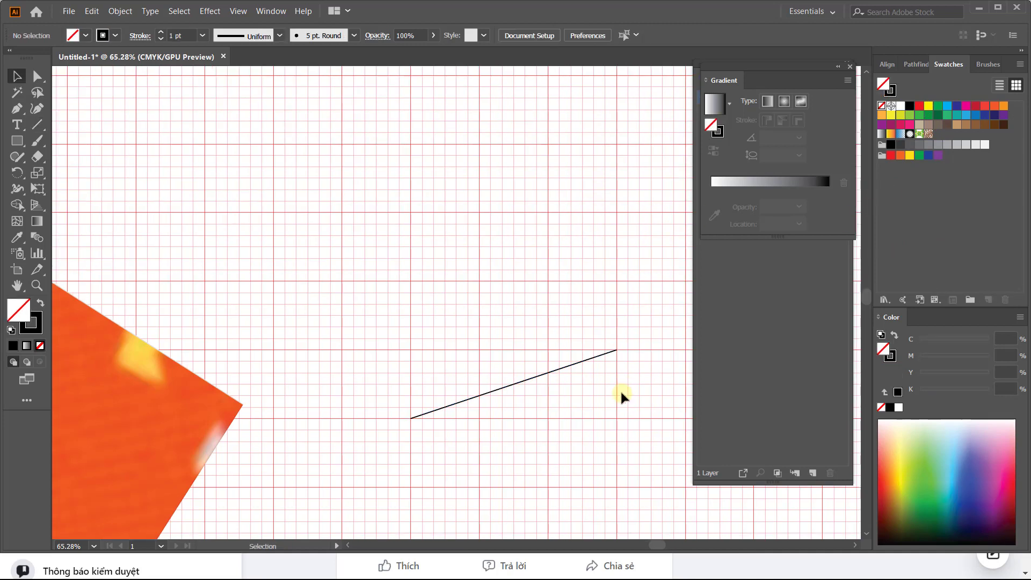
key(ctrl+a)
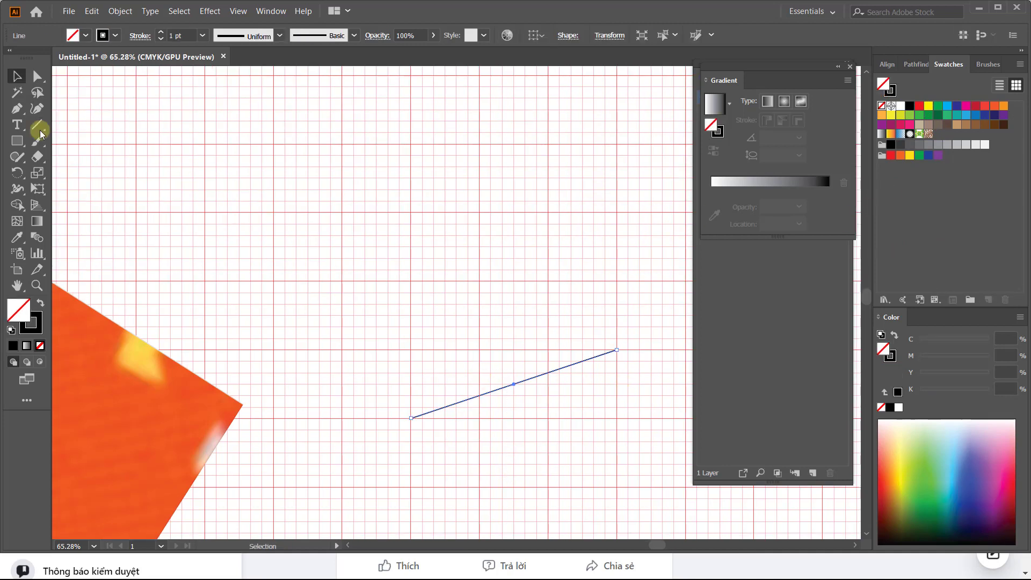
- Pull handles from both end anchors with the Anchor Point tool to bend the line into a gentle S-curve
key(shift+c)
mouse_move(16, 108)
mouse_down()
mouse_move(98, 169)
mouse_move(105, 156)
mouse_up()
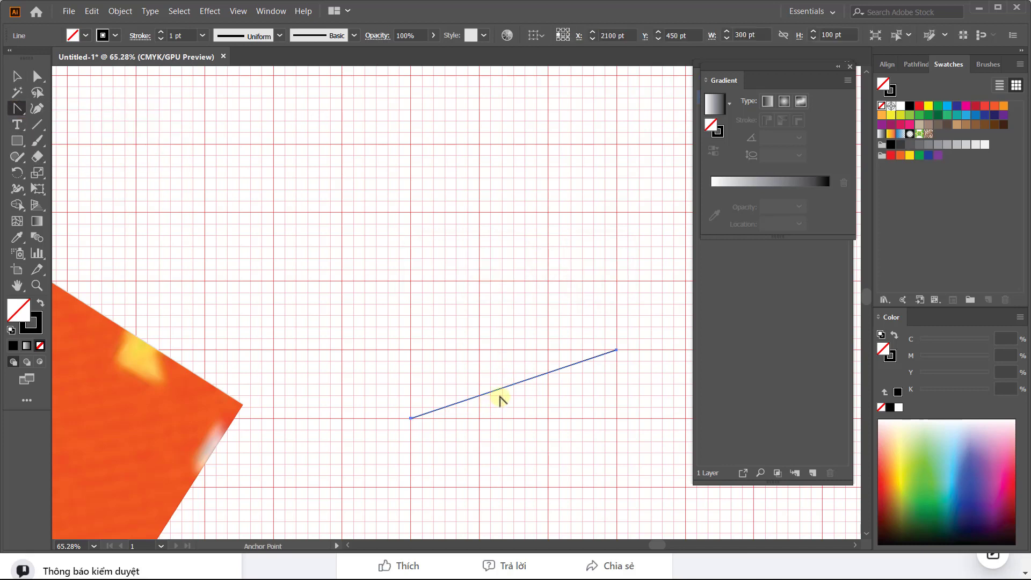
click(505, 387)
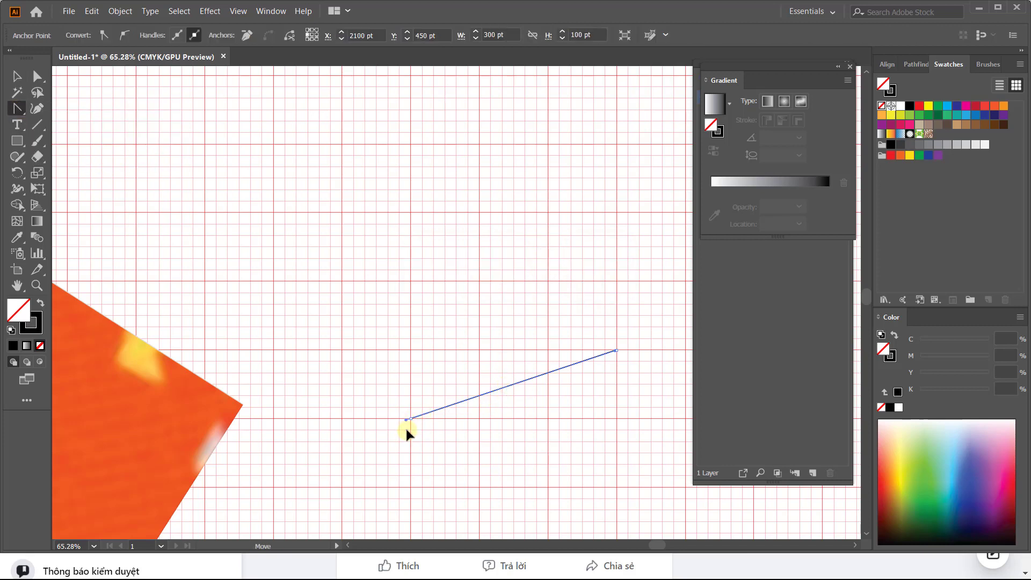
drag(407, 429, 571, 441)
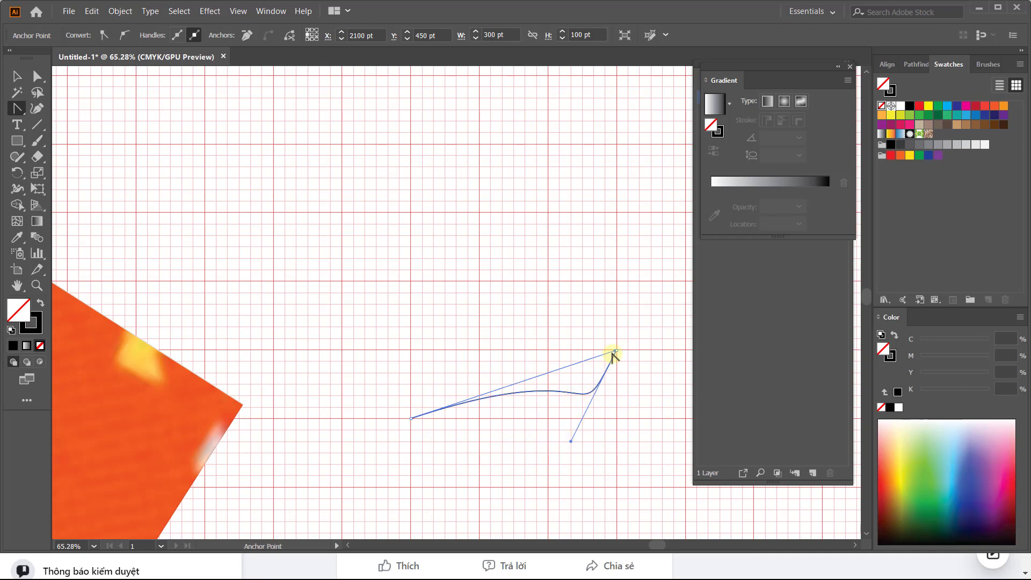
drag(537, 391, 412, 443)
scroll(415, 449, left, 5)
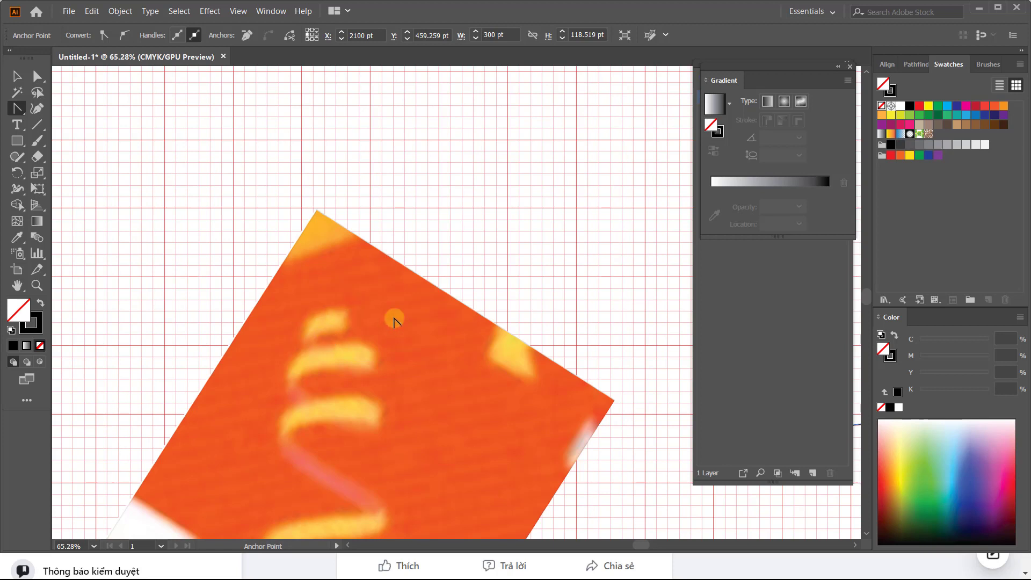
scroll(396, 317, right, 5)
scroll(537, 400, right, 1)
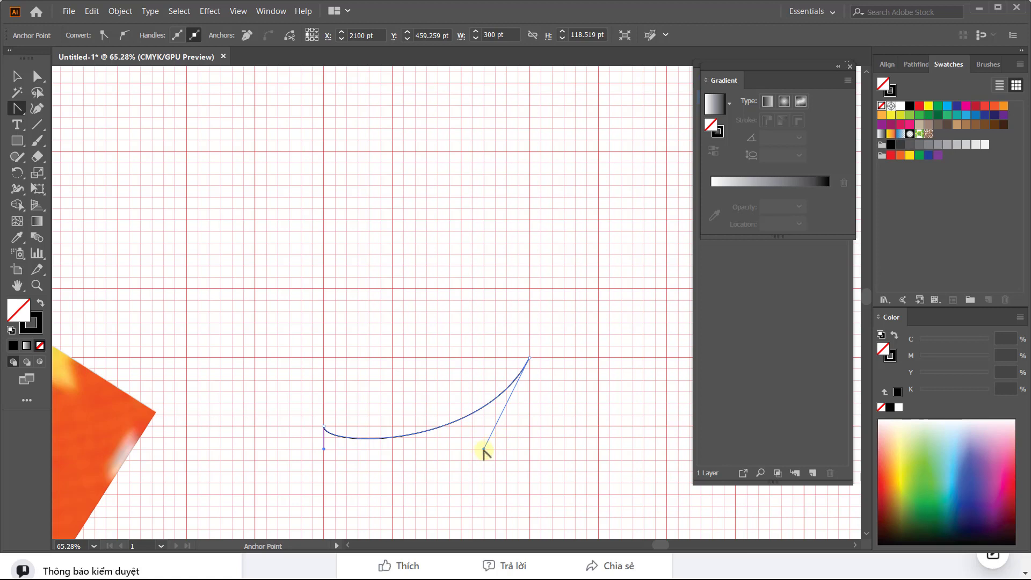
drag(484, 449, 530, 391)
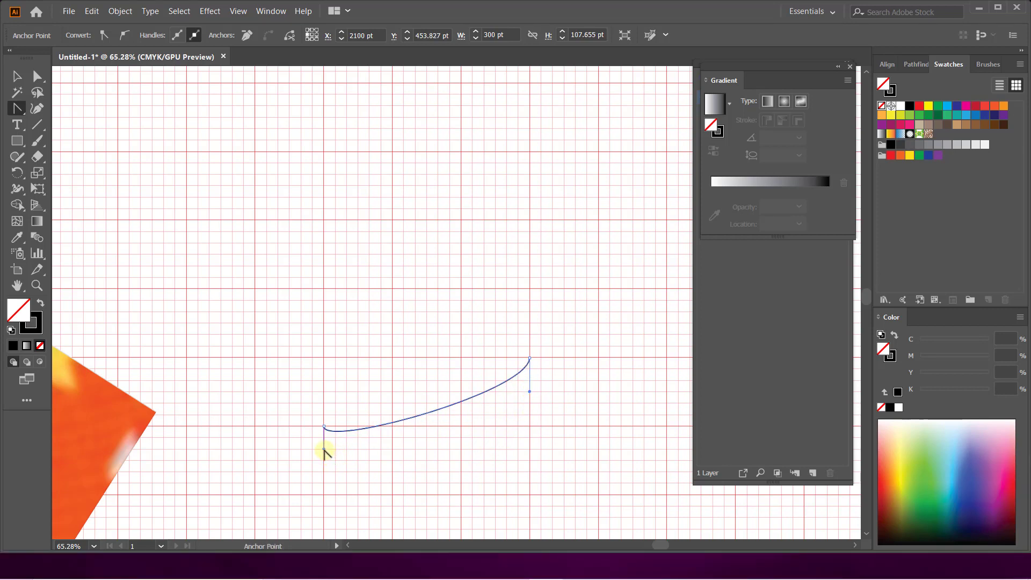
drag(325, 447, 324, 392)
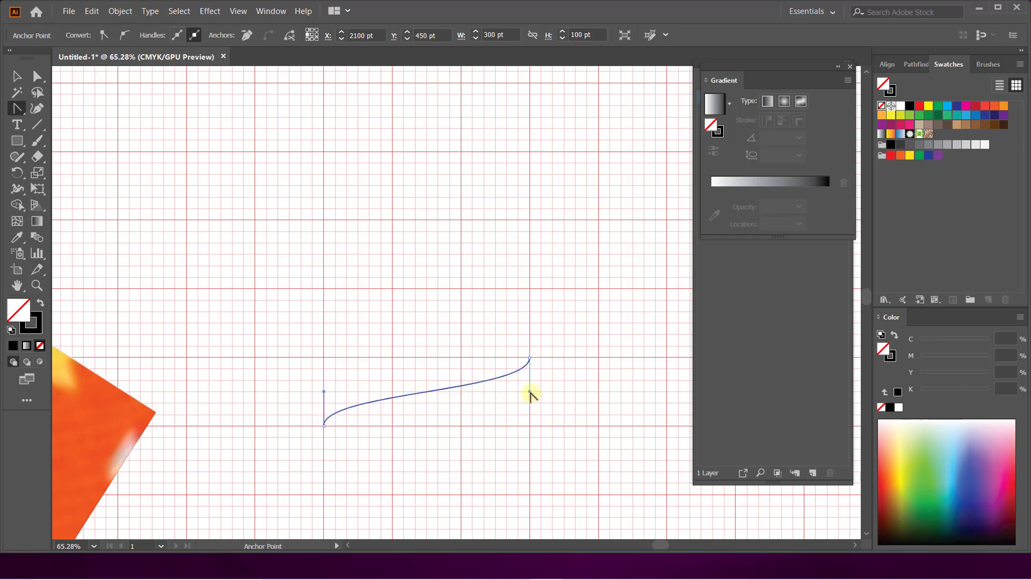
drag(467, 475, 540, 352)
- Alt-drag a copy of the S-curve just below the original
key(v)
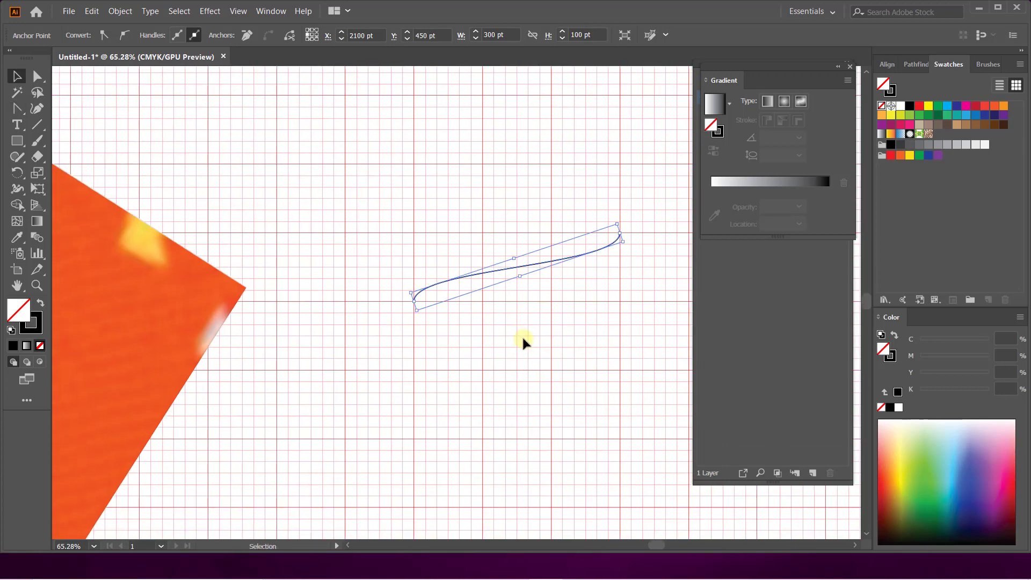
click(524, 342)
drag(505, 273, 502, 300)
drag(310, 392, 443, 402)
drag(173, 266, 259, 282)
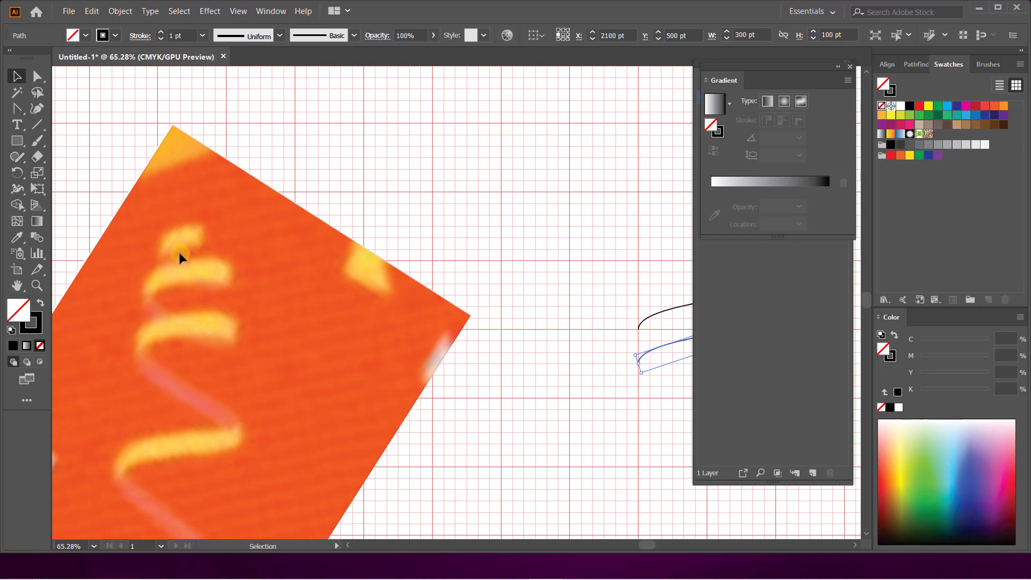
drag(657, 321, 335, 322)
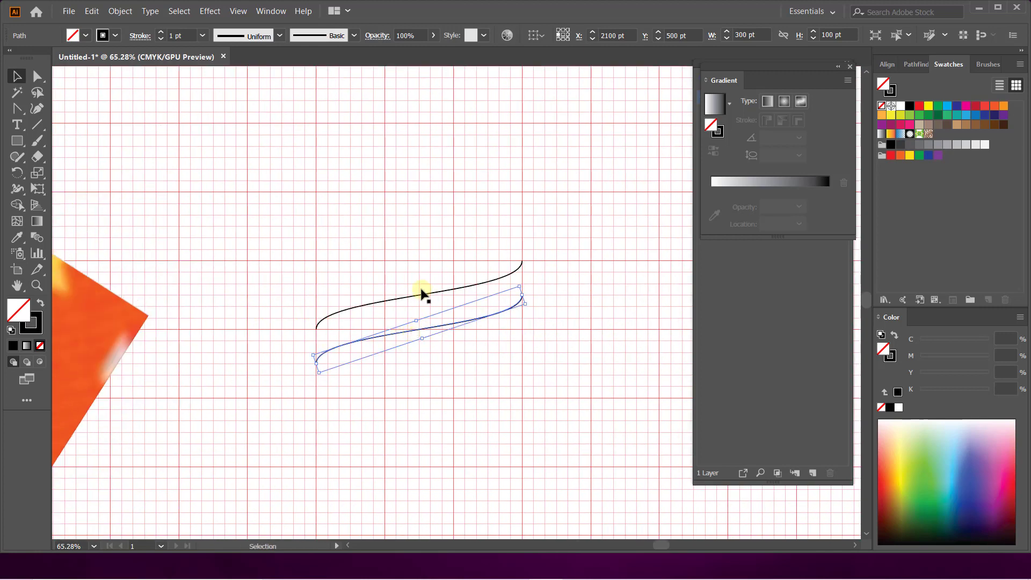
drag(422, 292, 514, 335)
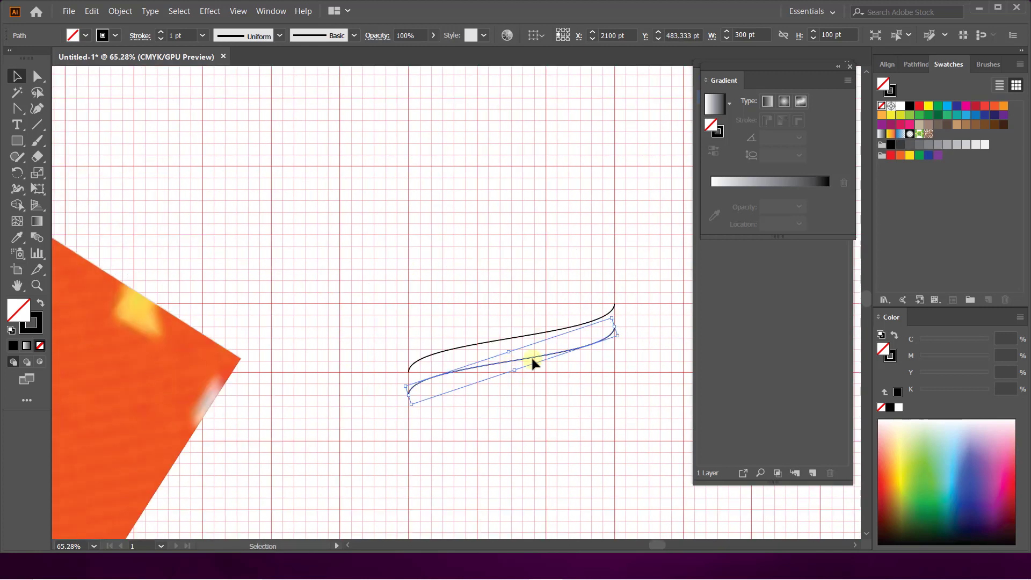
- Nudge the copied curve lower, then select both curves' left endpoints with Direct Selection
click(530, 369)
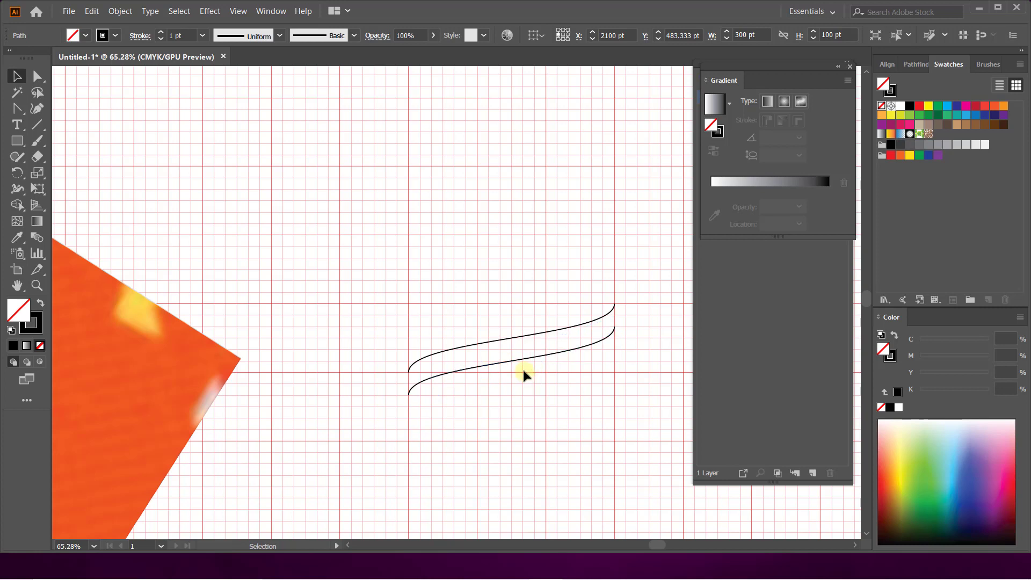
drag(521, 363, 519, 404)
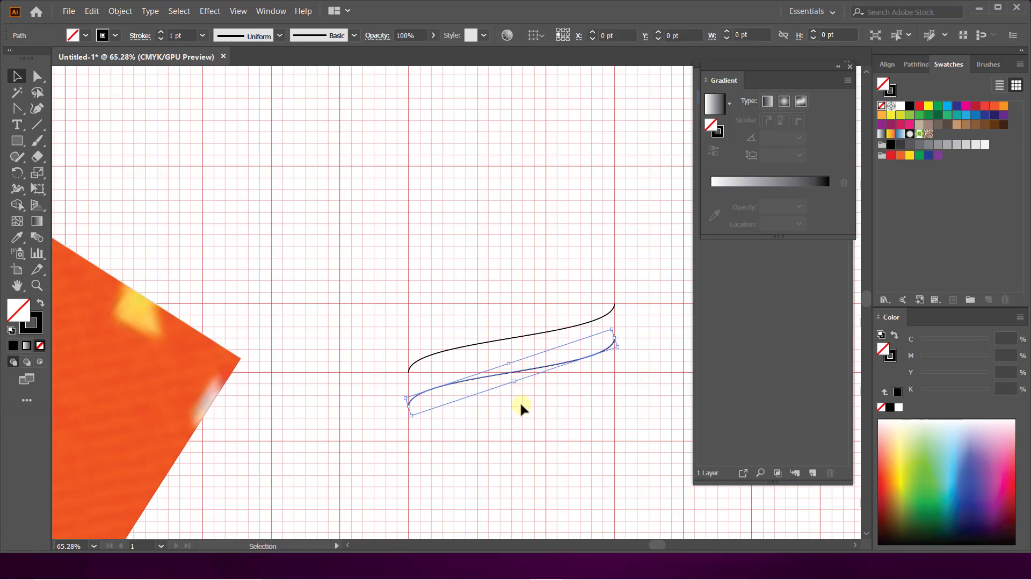
mouse_move(442, 466)
mouse_down()
mouse_move(726, 458)
mouse_move(423, 421)
mouse_up()
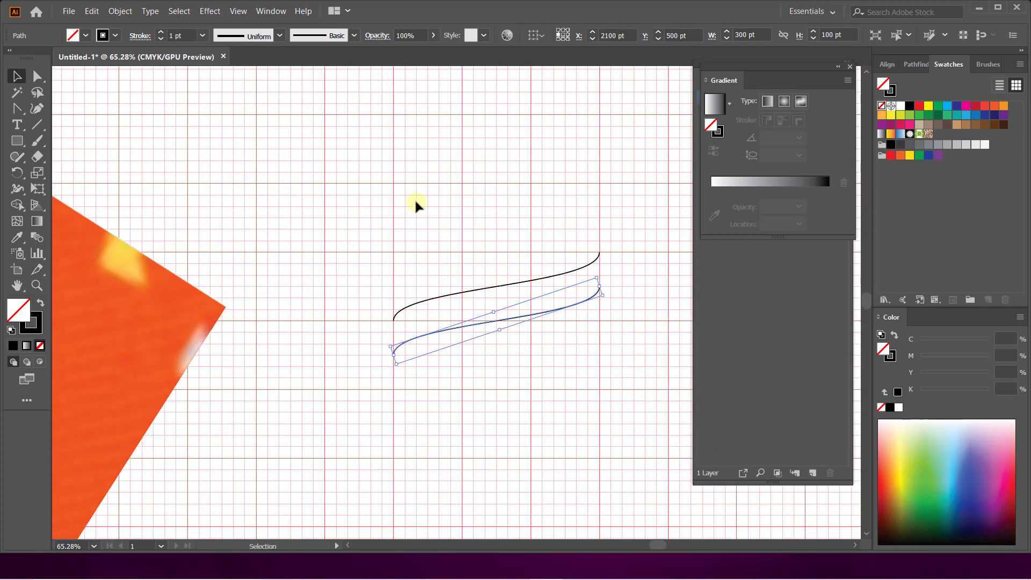
click(415, 200)
key(a)
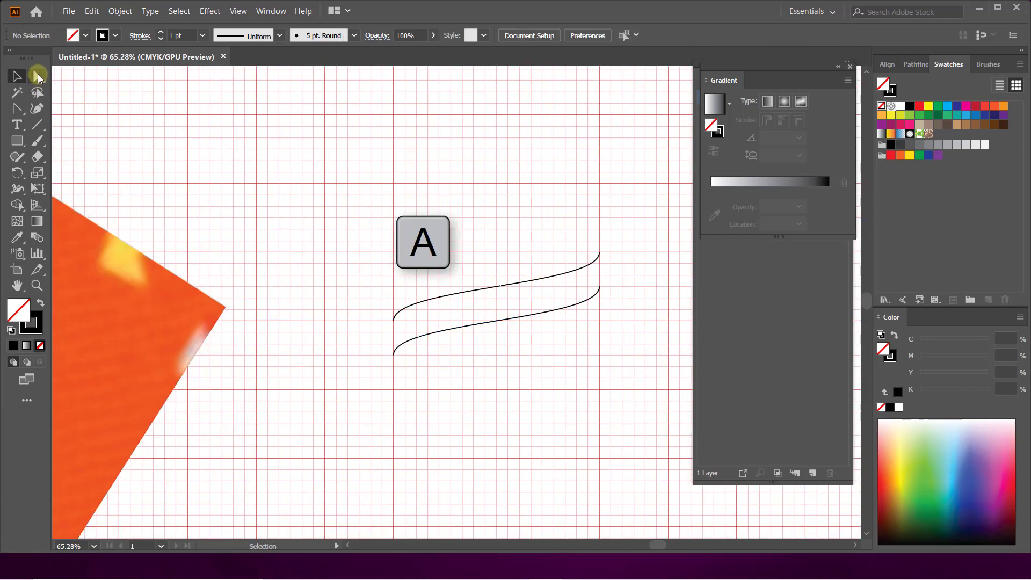
click(39, 77)
drag(349, 253, 413, 414)
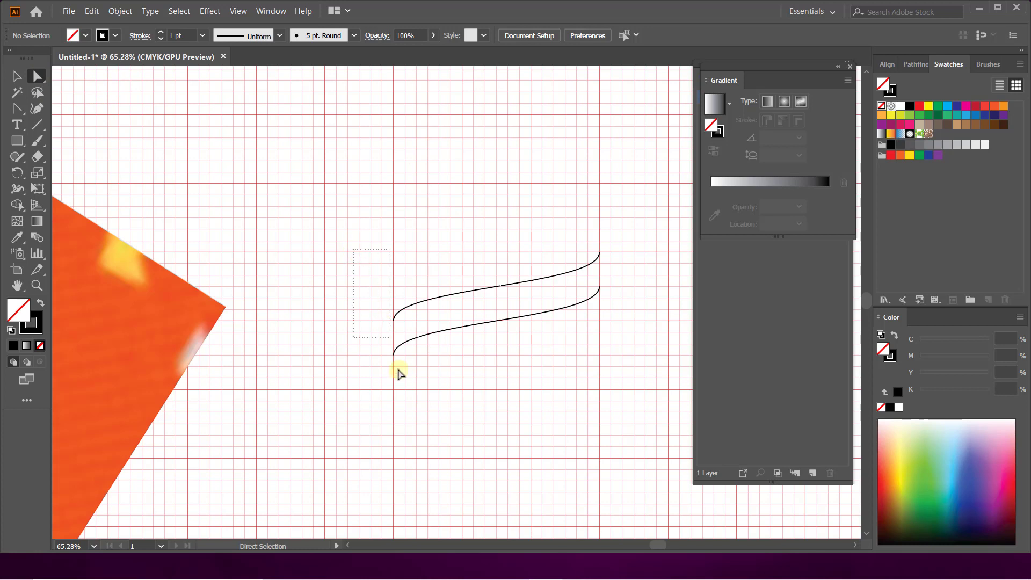
- Join both pairs of curve ends into a closed ribbon and swap the stroke into a black fill
key(ctrl+j)
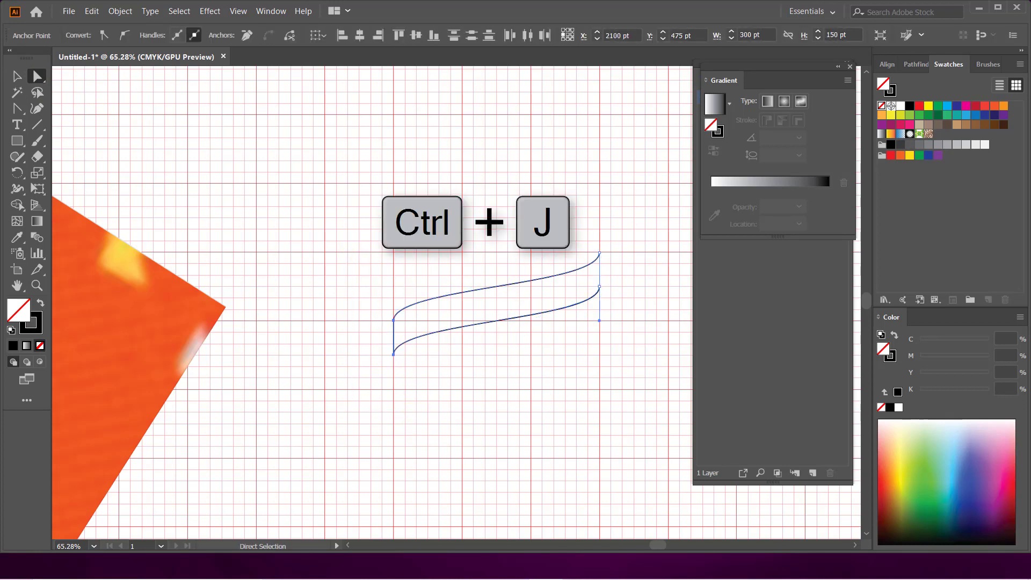
key(ctrl+j)
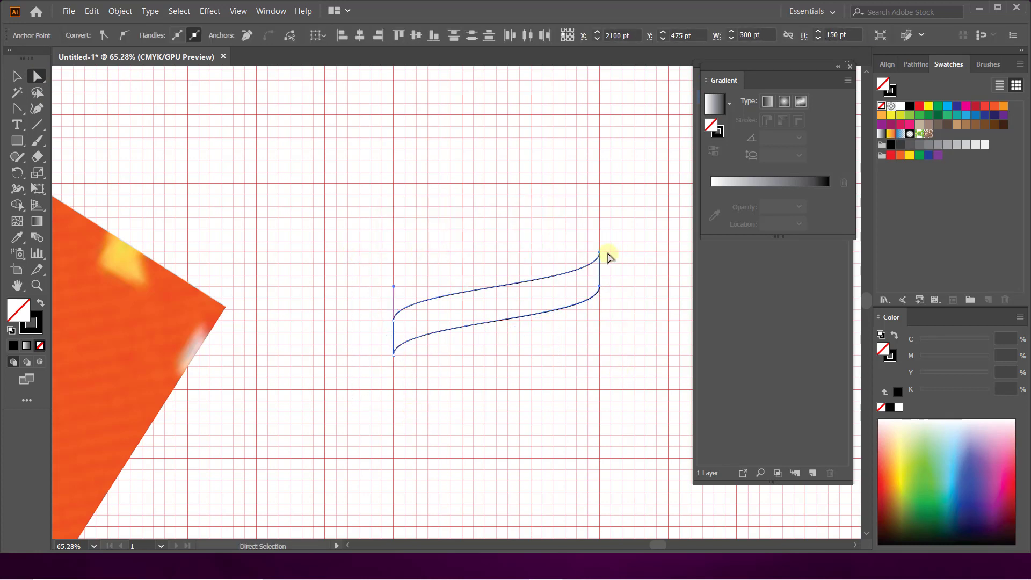
key(v)
key(shift+x)
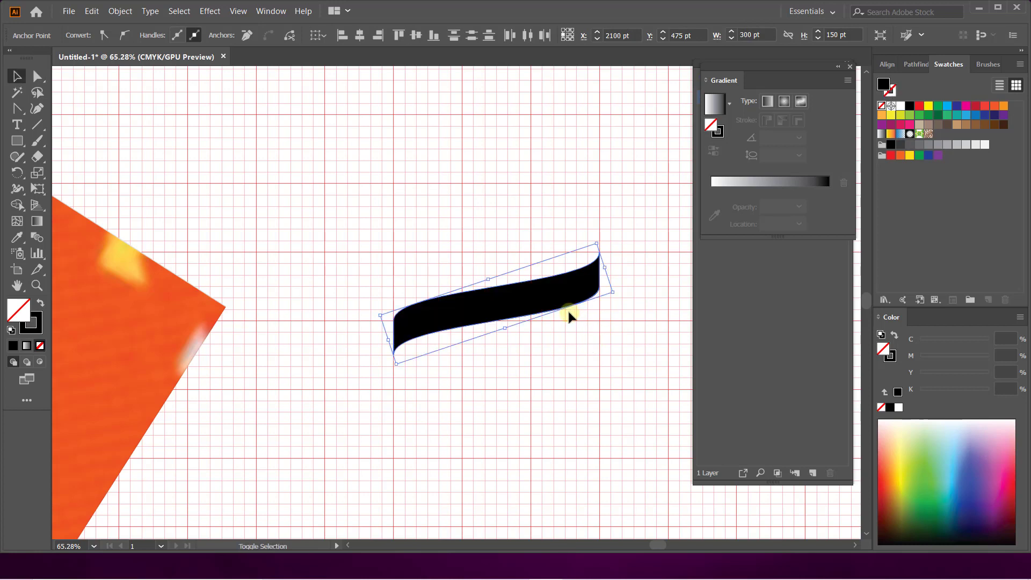
- Move the black ribbon 100 pt to the left toward the reference image
drag(290, 373, 560, 369)
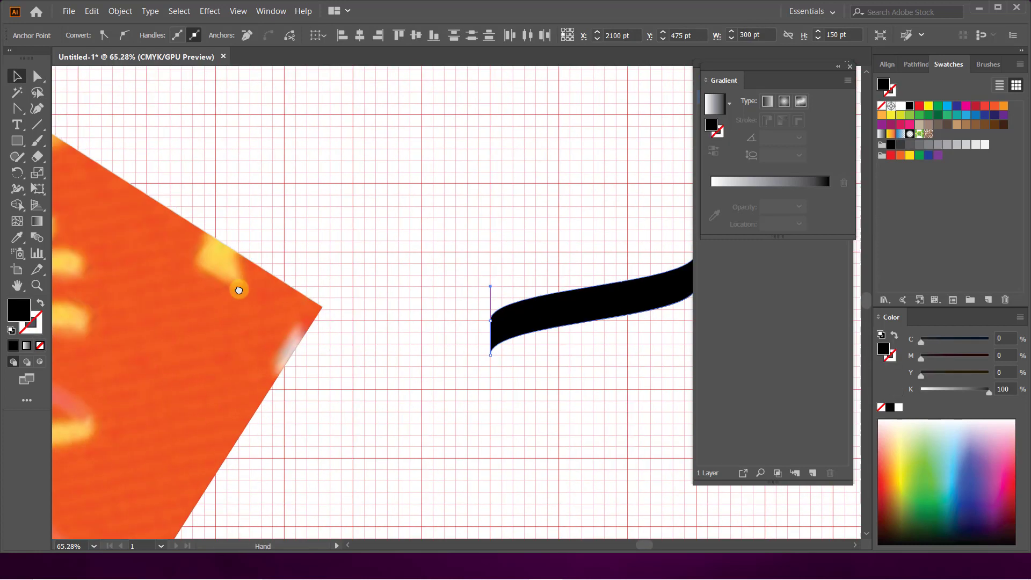
drag(239, 290, 550, 359)
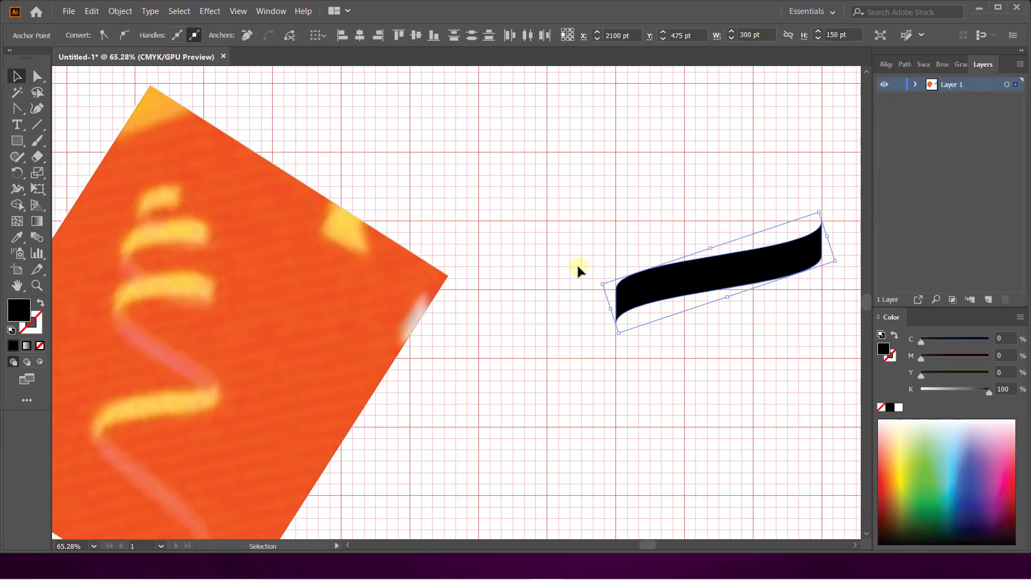
key(space)
mouse_move(733, 282)
mouse_down()
mouse_move(453, 311)
mouse_move(792, 280)
mouse_move(748, 293)
mouse_move(549, 265)
mouse_up()
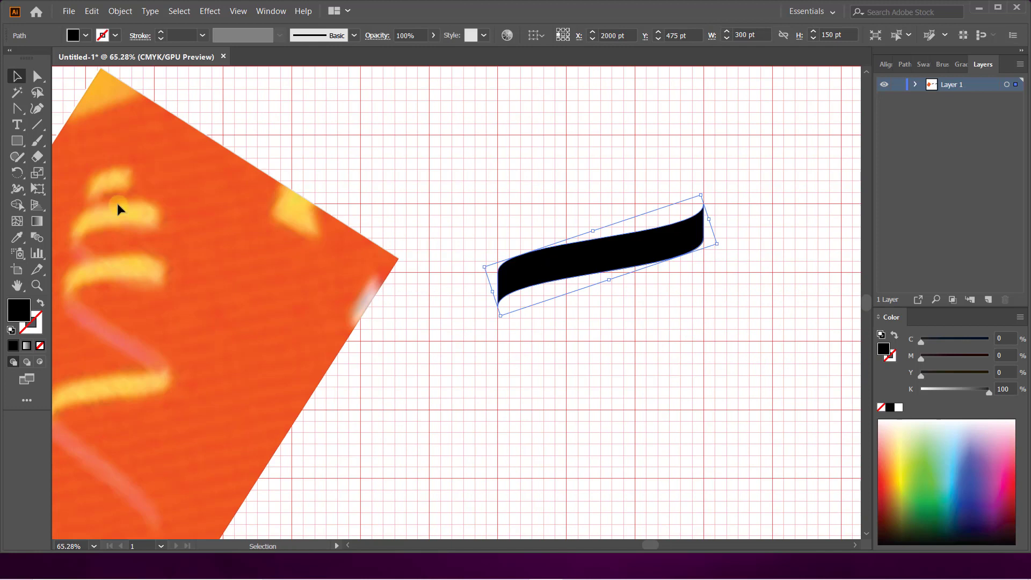
key(space)
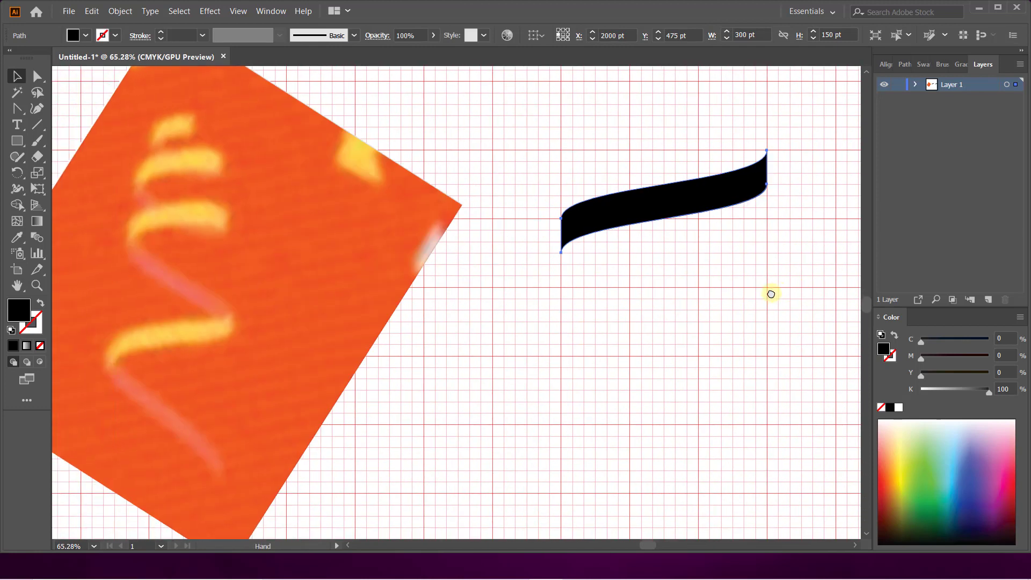
drag(770, 294, 779, 336)
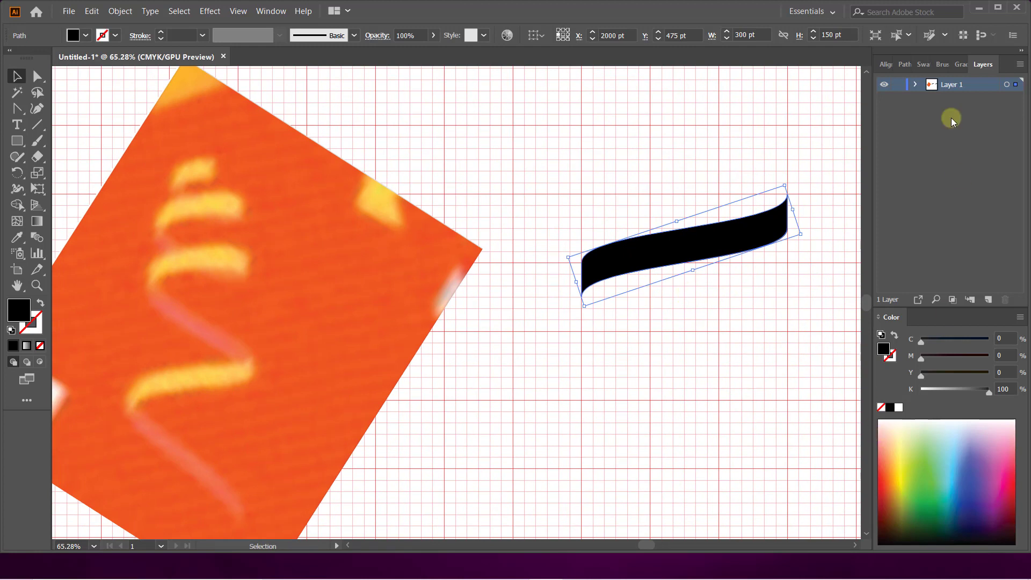
- Fill the ribbon with the yellow sampled from the reference photo
key(i)
click(192, 169)
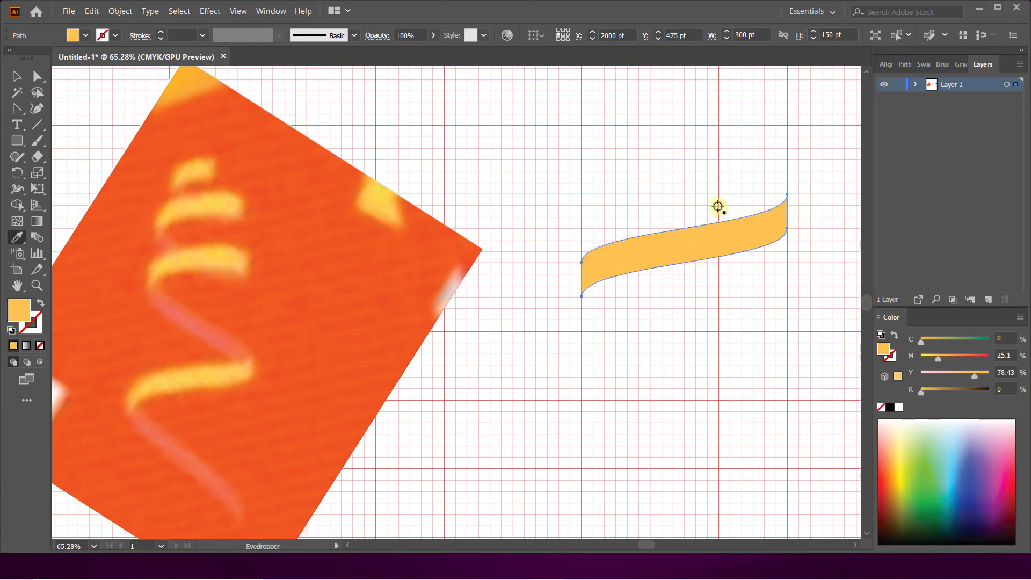
key(v)
click(729, 151)
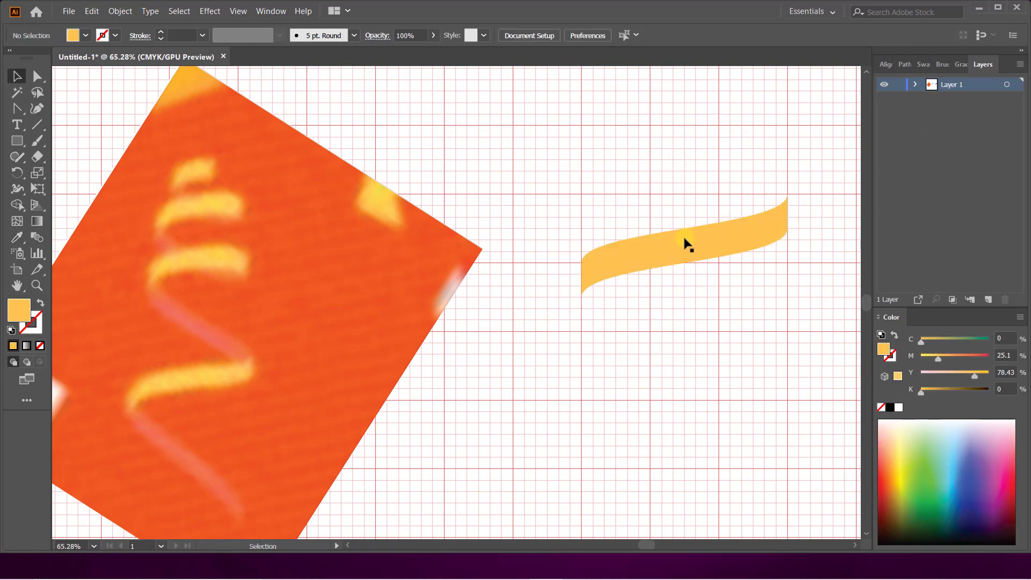
- Alt-drag a copy of the ribbon below and reflect it upside down
drag(681, 250, 670, 249)
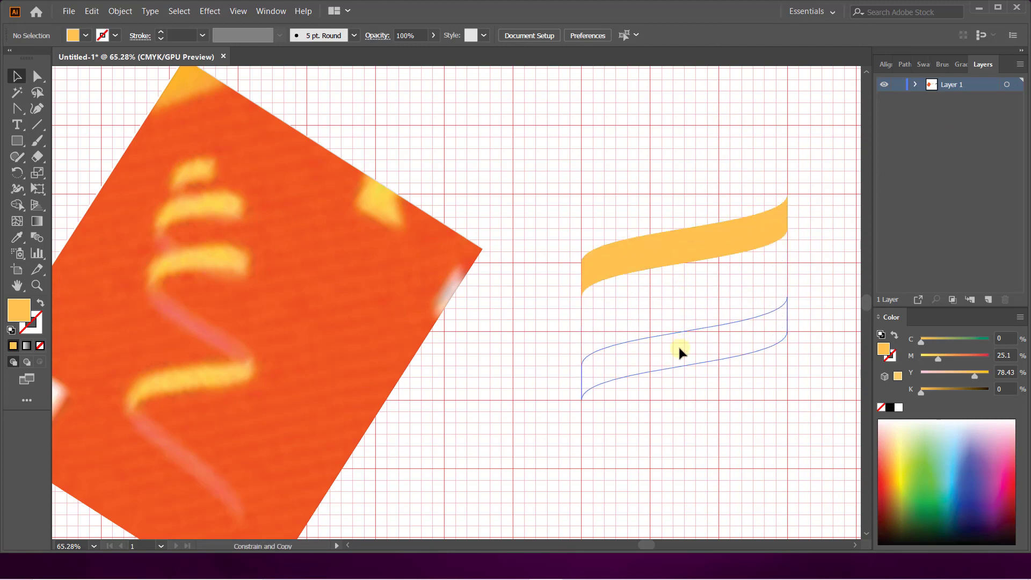
drag(671, 249, 665, 335)
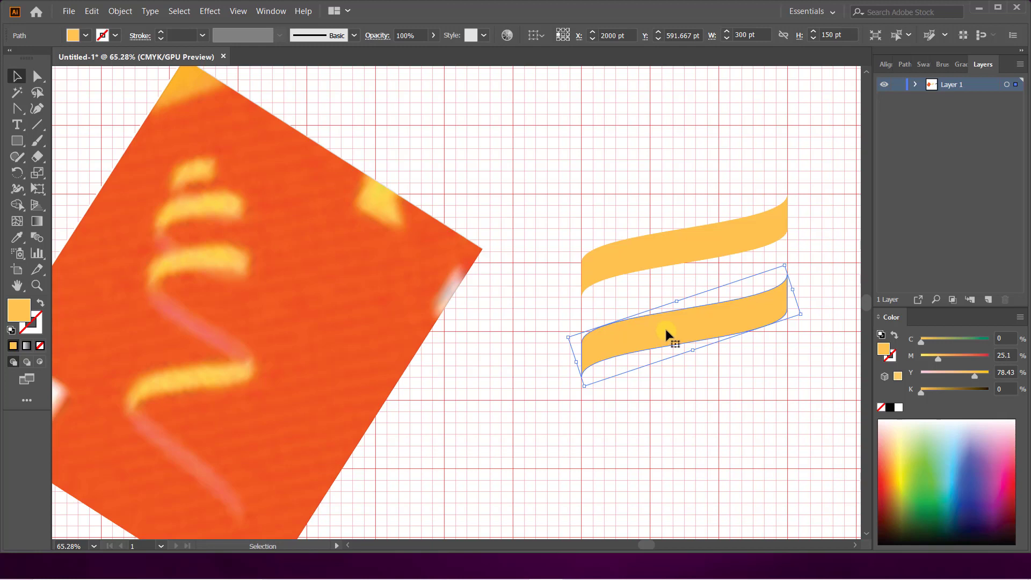
key(o)
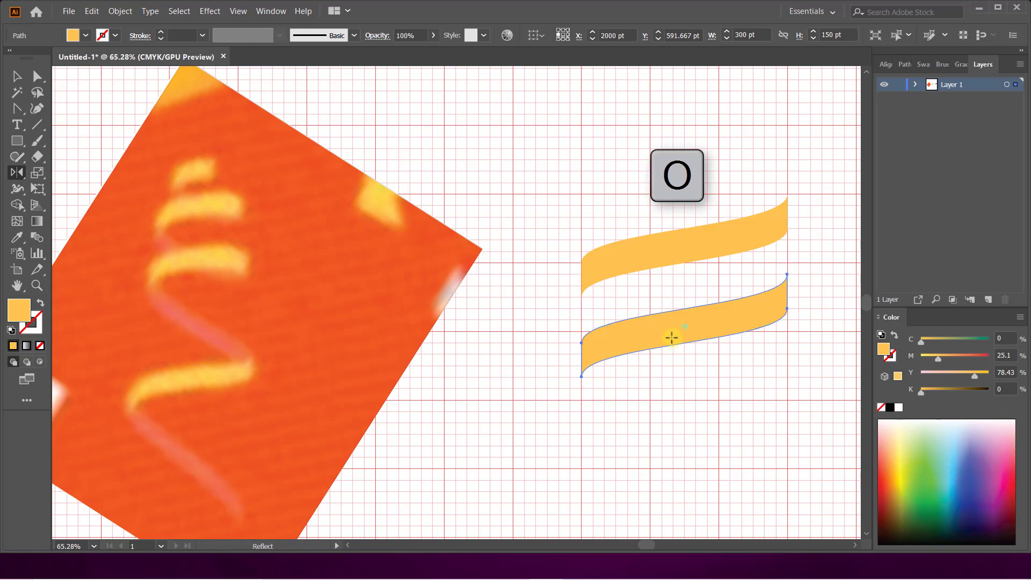
mouse_move(603, 344)
mouse_down()
mouse_move(794, 348)
mouse_move(793, 382)
mouse_move(787, 369)
mouse_up()
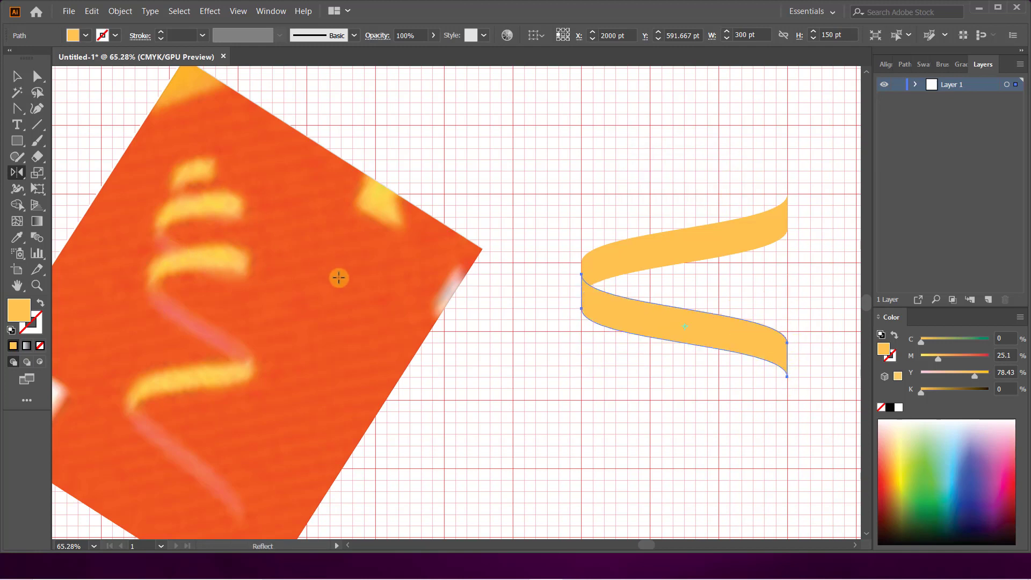
- Fill the lower ribbon with the reference's pink and raise it to meet the yellow one
key(i)
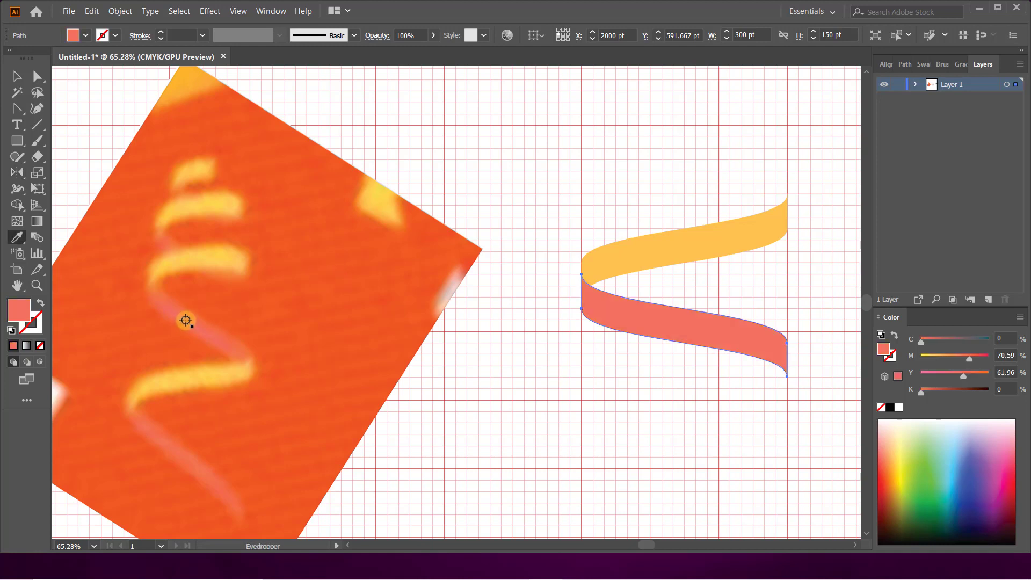
click(187, 320)
key(v)
click(543, 349)
scroll(543, 349, up, 5)
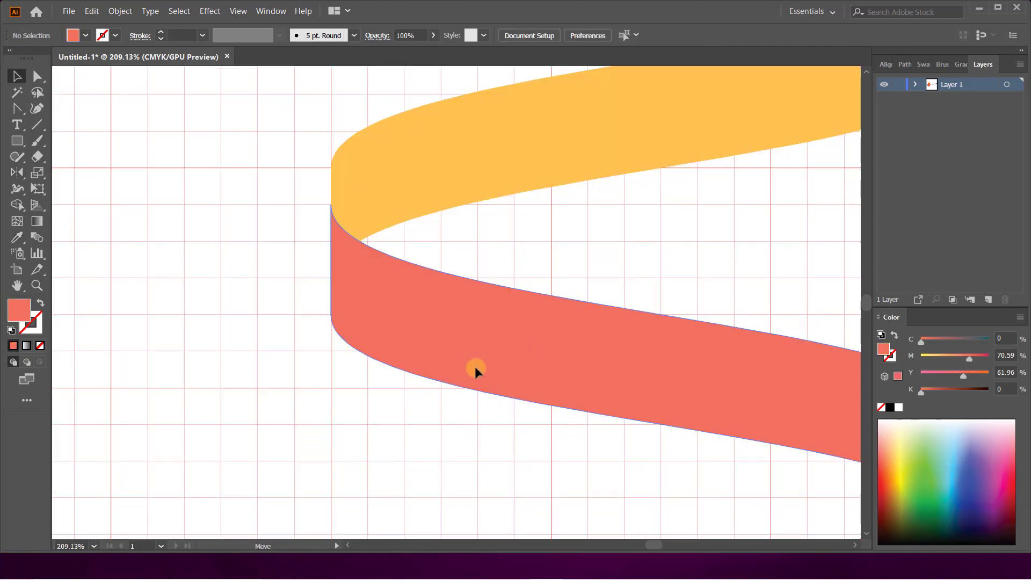
drag(475, 372, 475, 311)
click(235, 275)
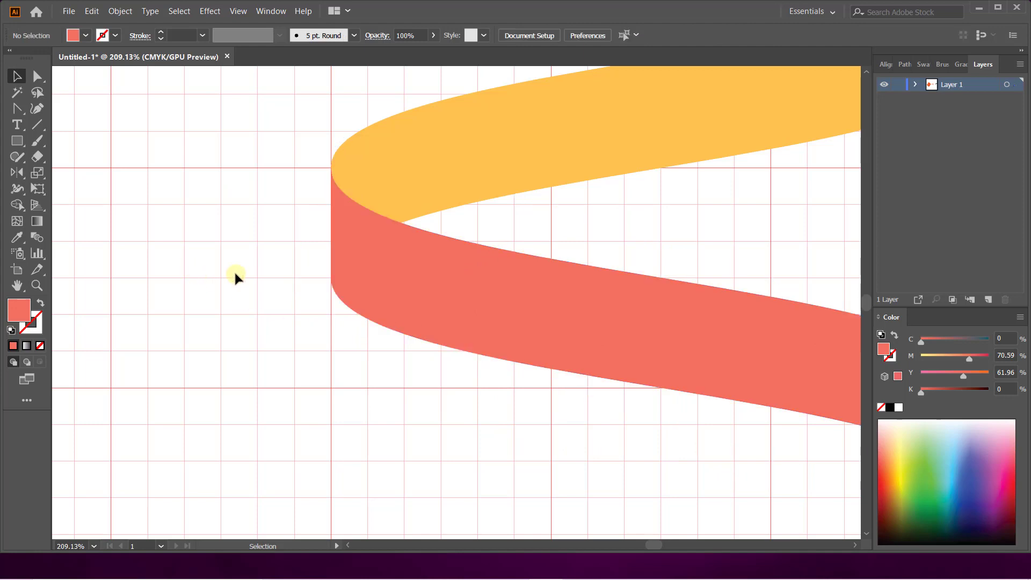
scroll(444, 373, down, 3)
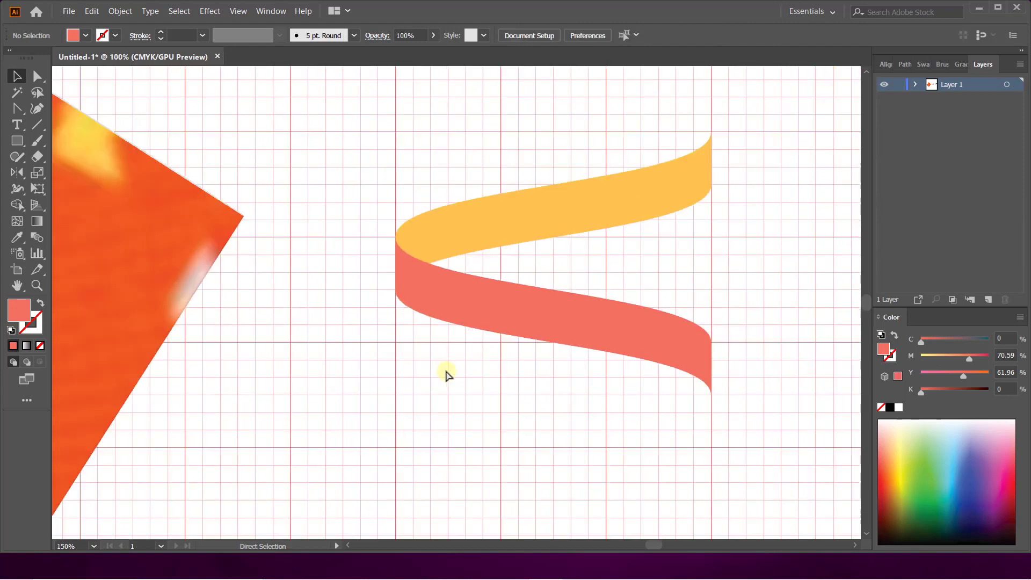
scroll(444, 373, down, 2)
drag(517, 369, 564, 364)
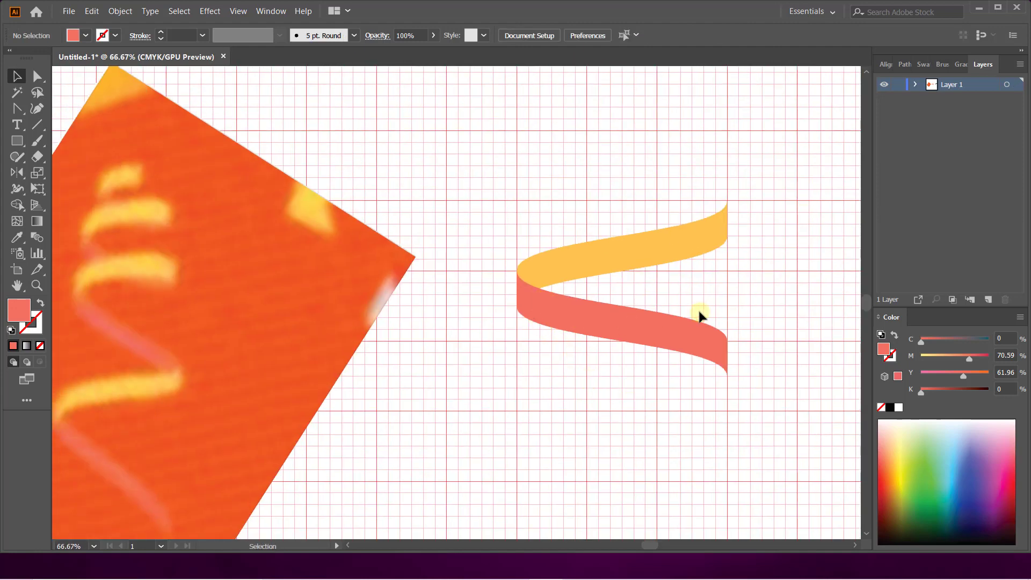
- Send the pink ribbon behind the yellow ribbon
click(667, 334)
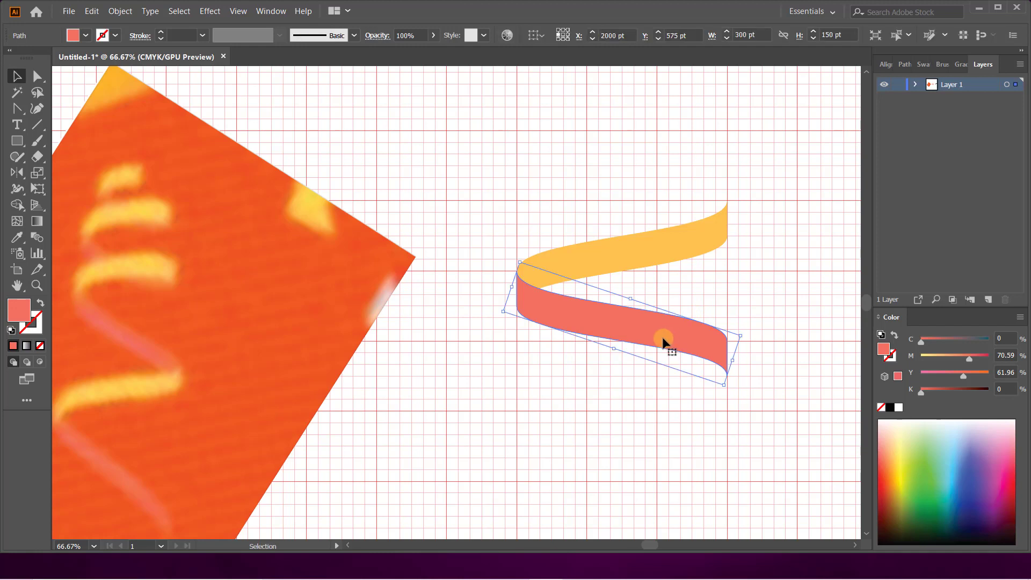
key(ctrl)
key(ctrl+shift+bracketleft)
click(591, 210)
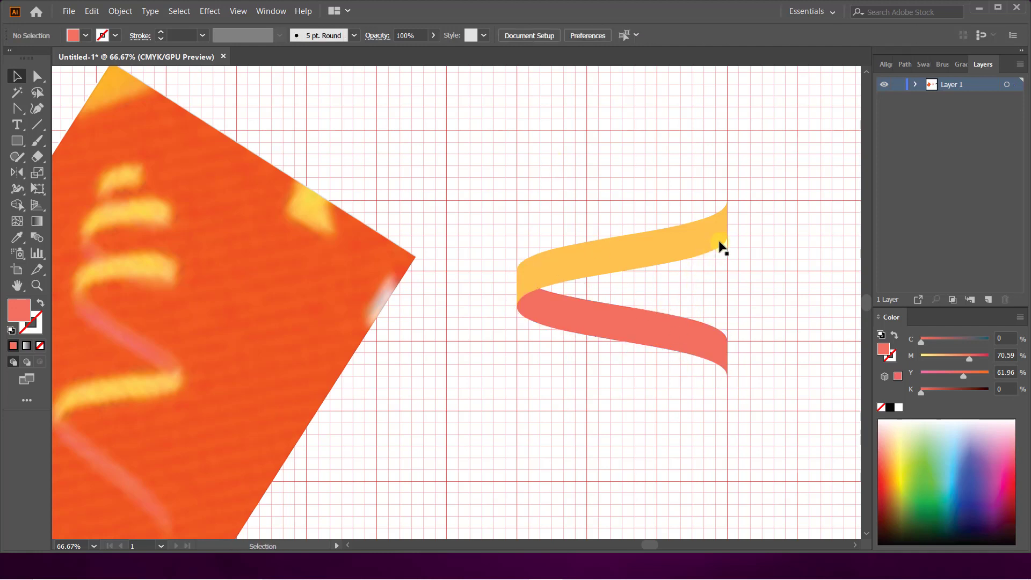
scroll(585, 416, down, 1)
scroll(584, 417, left, 2)
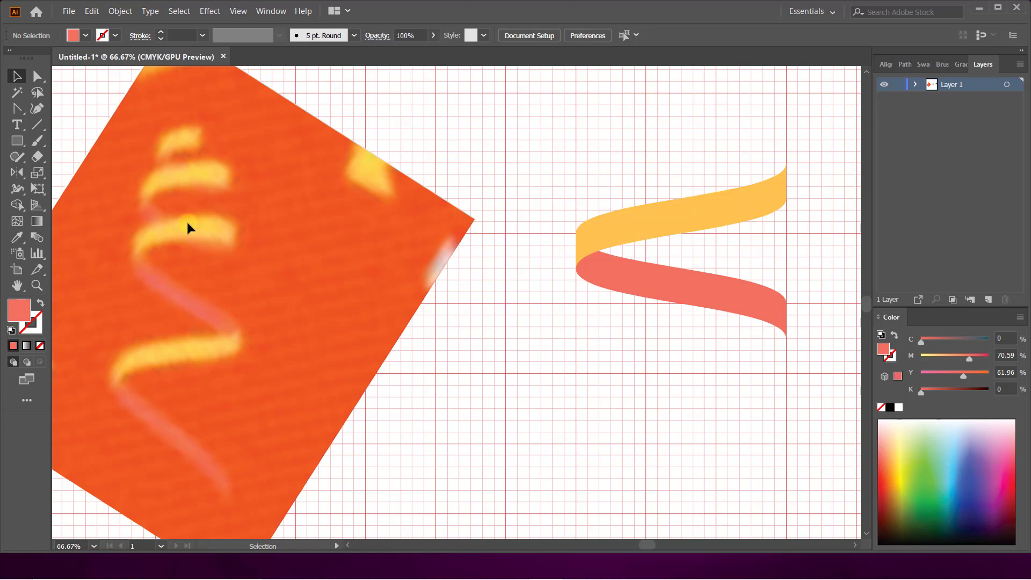
scroll(646, 361, down, 3)
scroll(646, 361, right, 2)
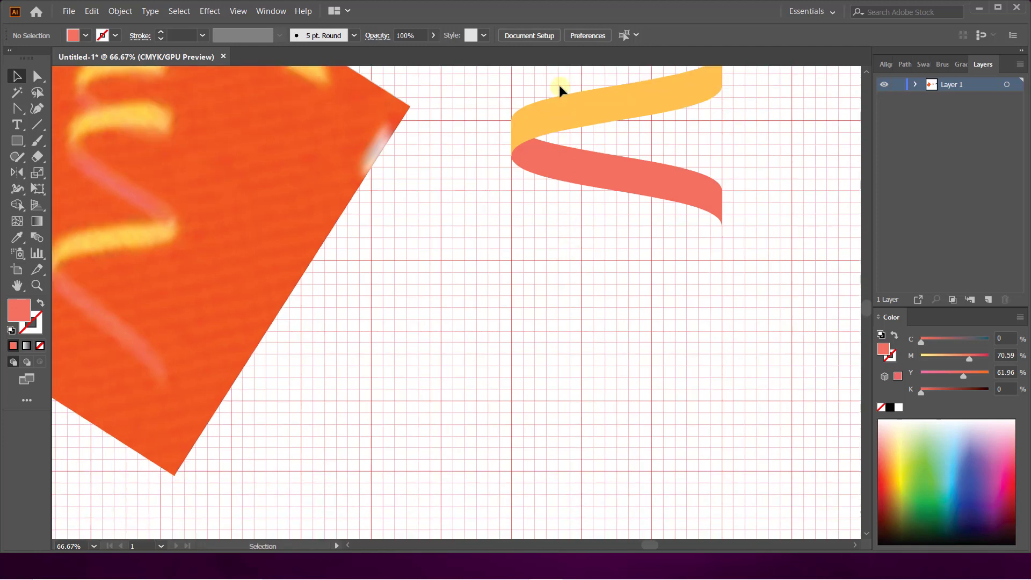
- Select both ribbons and repeat the copy twice with Ctrl+D to stack pairs into a spiral
mouse_move(559, 85)
mouse_down()
mouse_move(603, 145)
mouse_move(606, 272)
mouse_up()
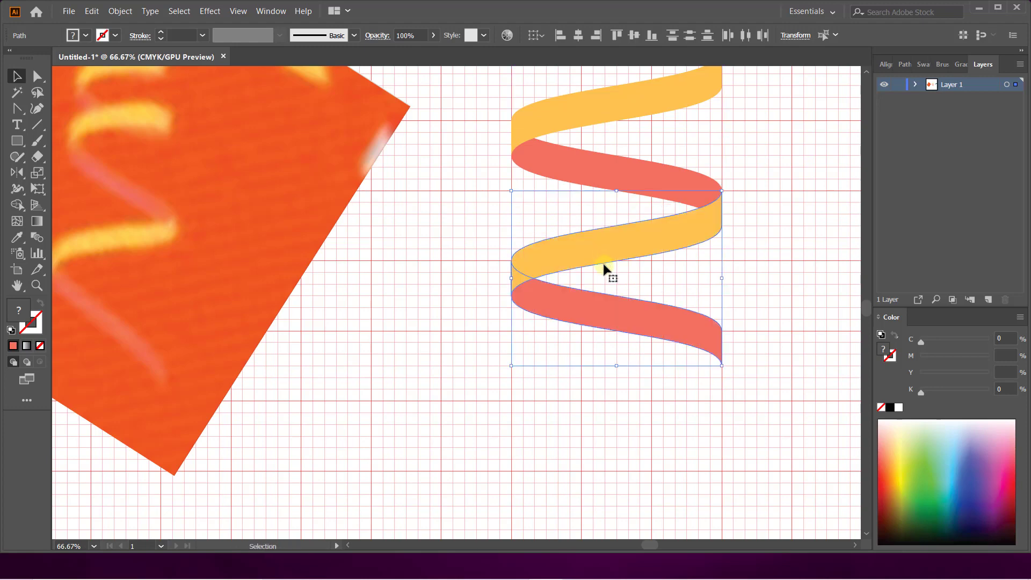
key(ctrl+d)
scroll(633, 131, down, 3)
key(ctrl+d)
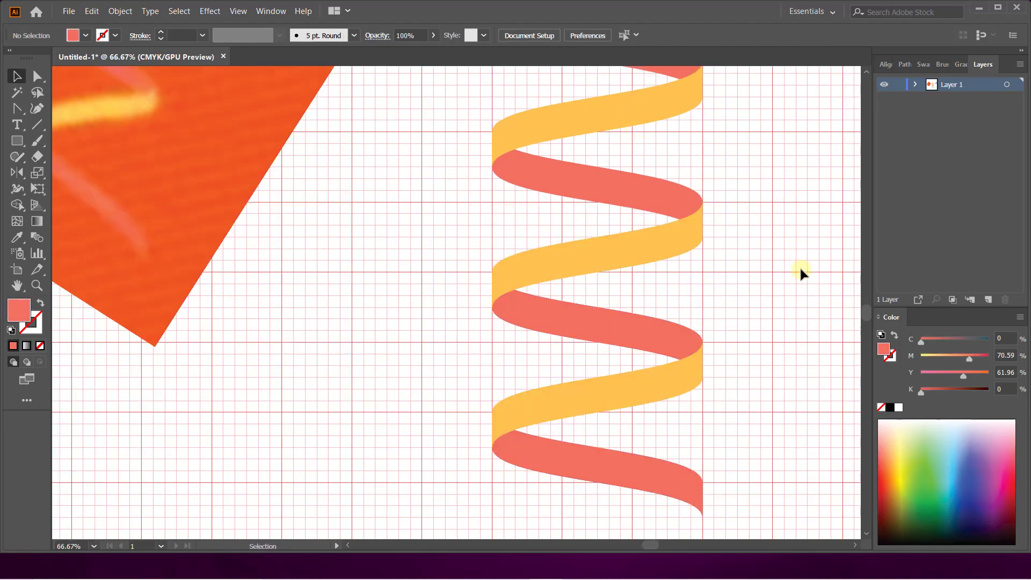
key(ctrl+minus)
key(ctrl+minus)
drag(502, 240, 651, 348)
- Drag the top yellow and red turns' end anchors inward with Direct Selection to narrow them
scroll(752, 322, up, 2)
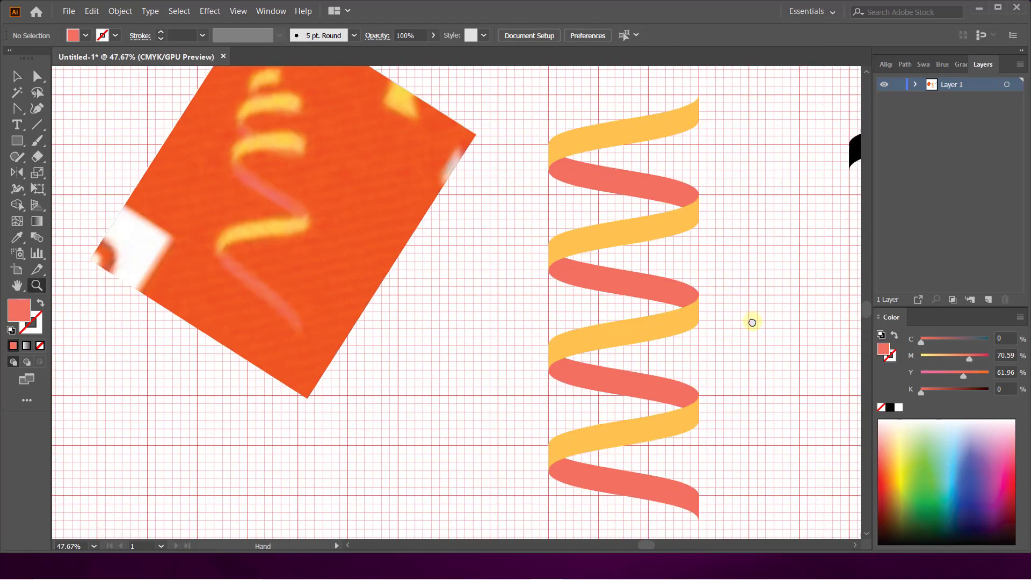
drag(751, 322, 756, 333)
key(a)
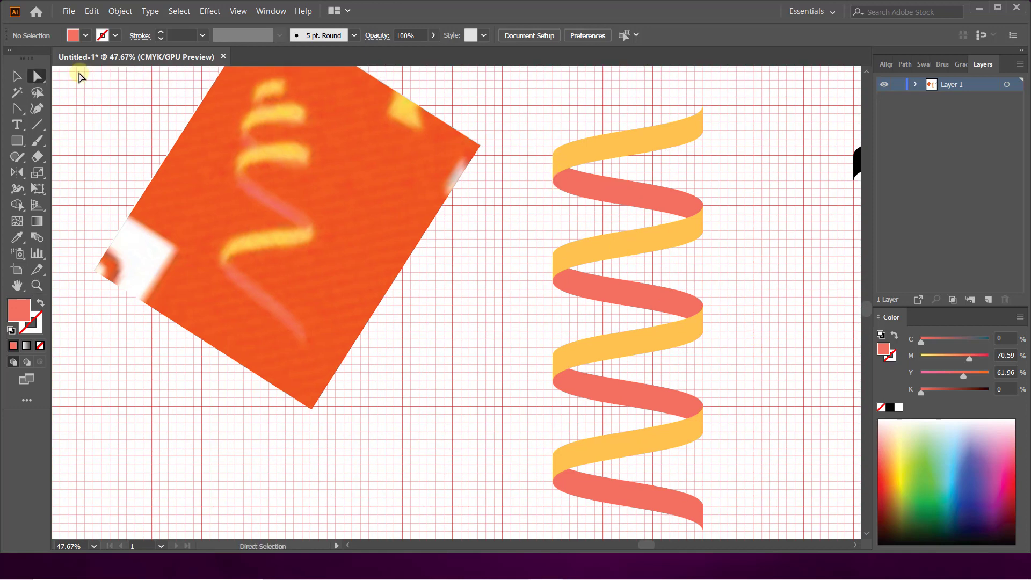
right_click(44, 79)
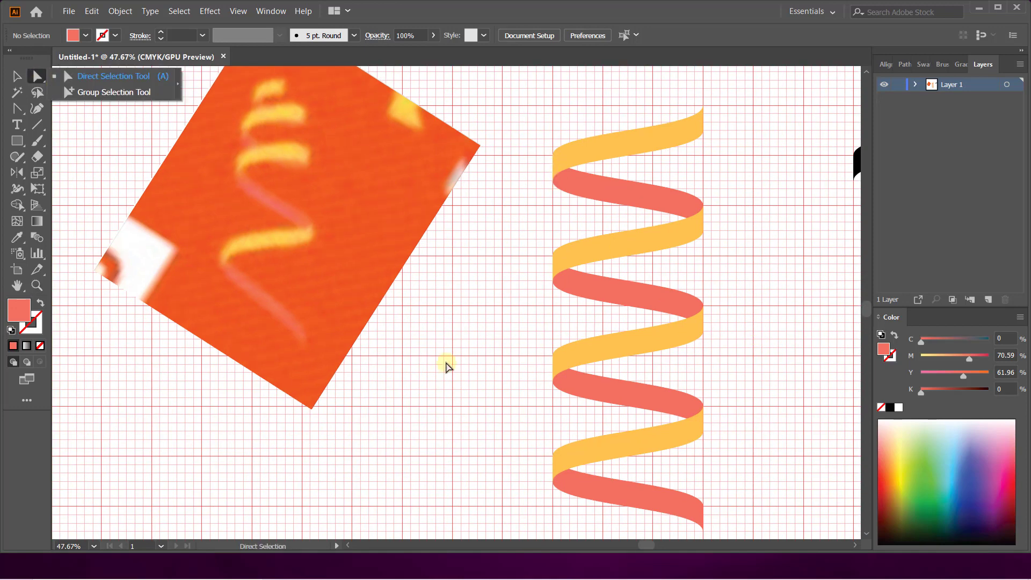
scroll(333, 225, up, 2)
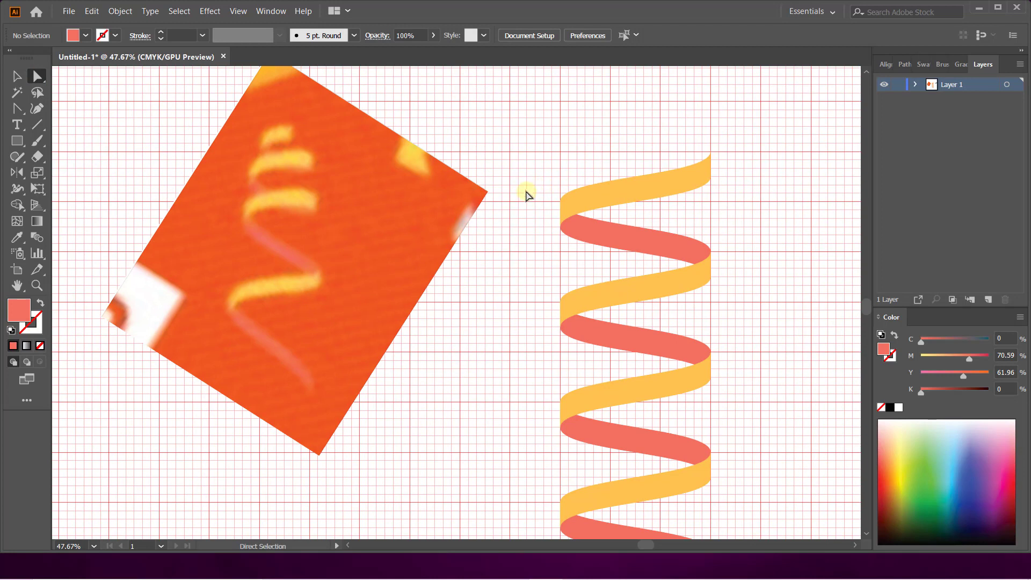
click(714, 160)
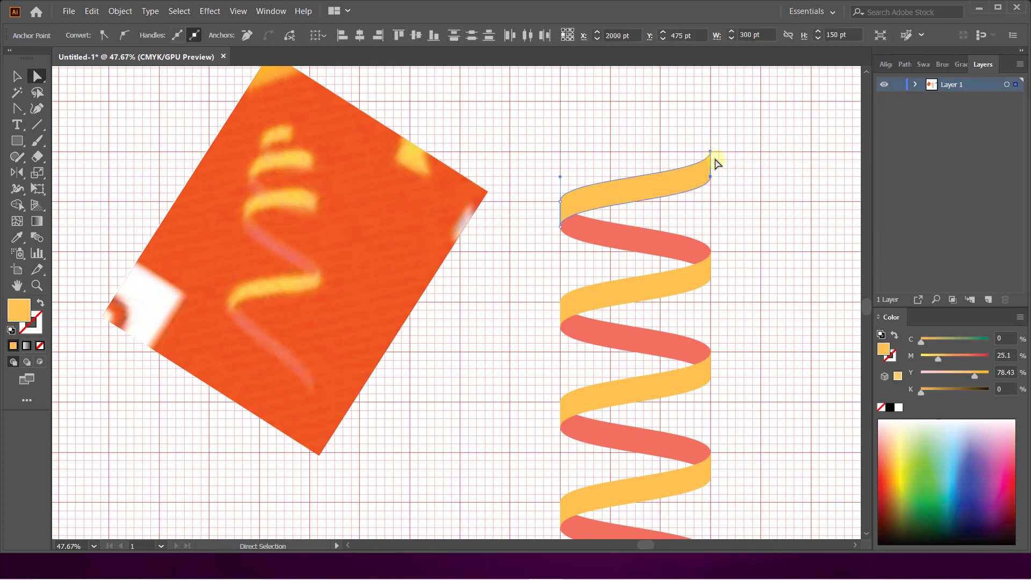
mouse_move(711, 155)
mouse_down()
mouse_move(665, 164)
mouse_move(669, 153)
mouse_up()
shift+click(564, 224)
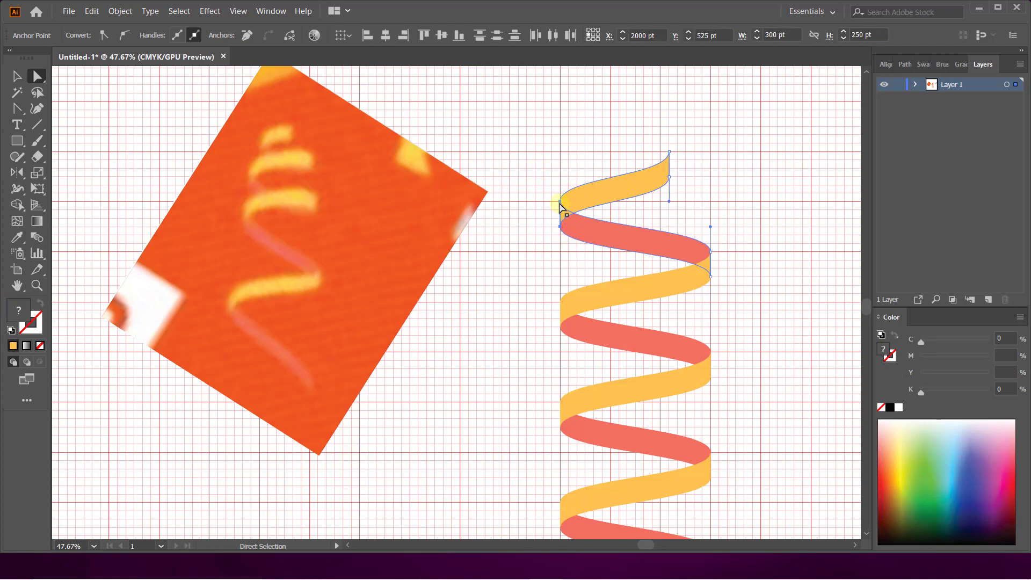
drag(561, 201, 585, 202)
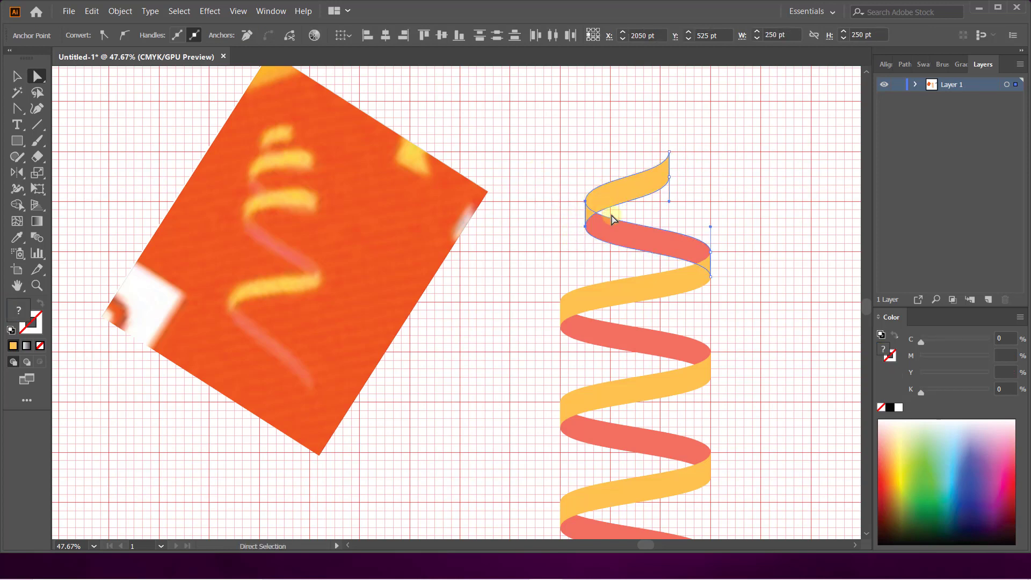
- Toggle off Snap to Grid, narrow the next segment down, and move the spiral onto the photo
click(238, 11)
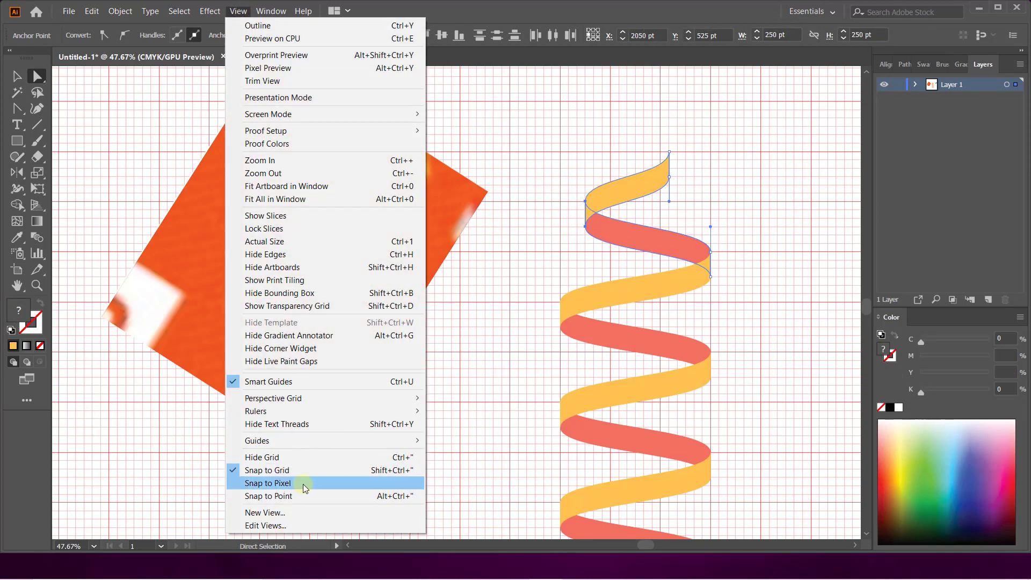
click(267, 470)
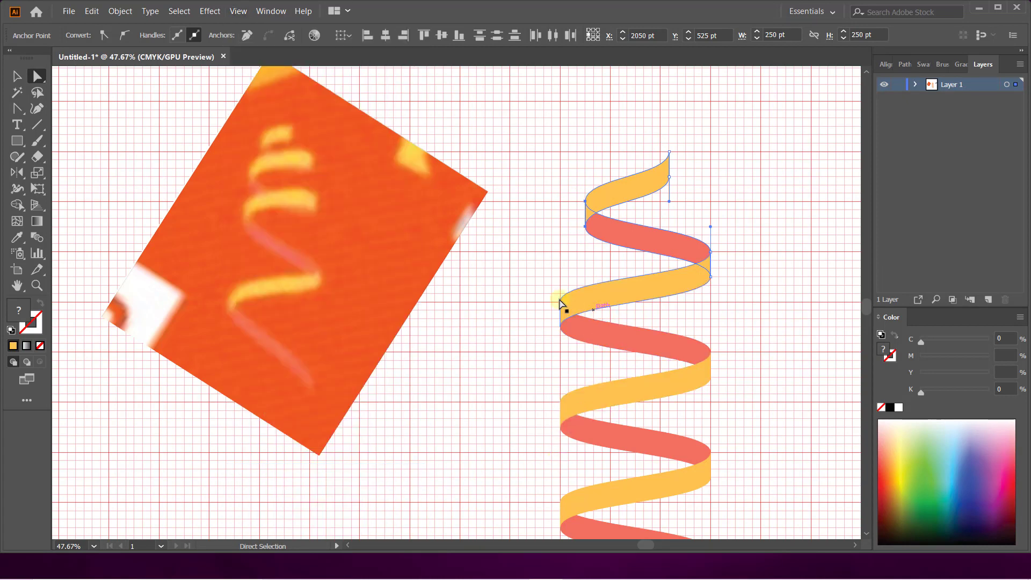
click(585, 347)
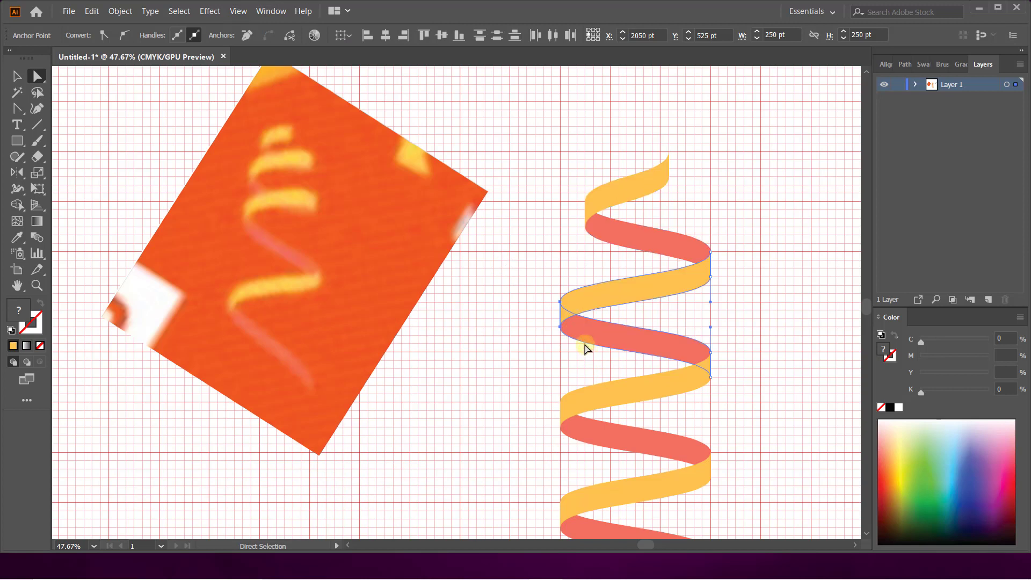
drag(559, 301, 560, 277)
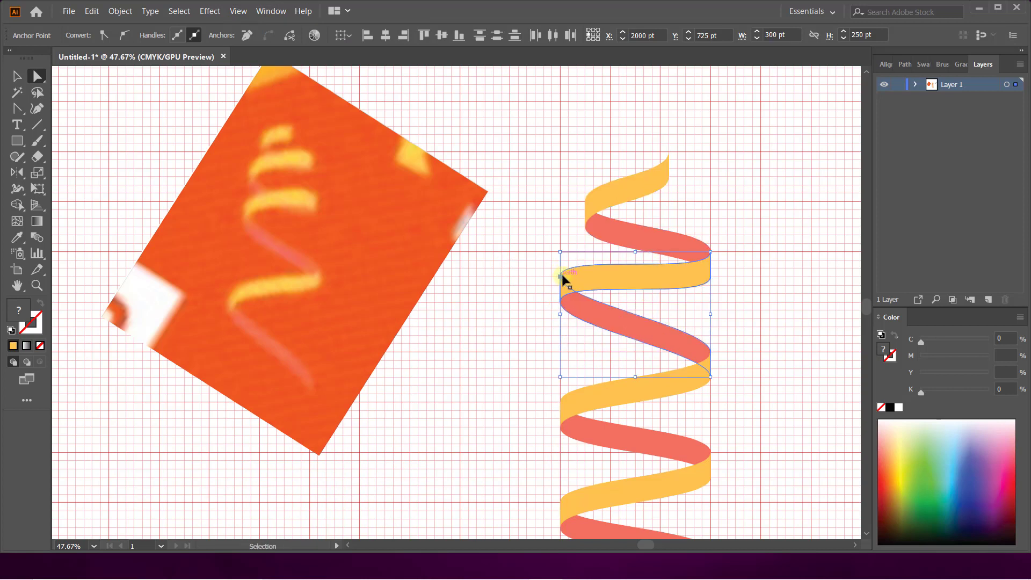
drag(560, 277, 576, 277)
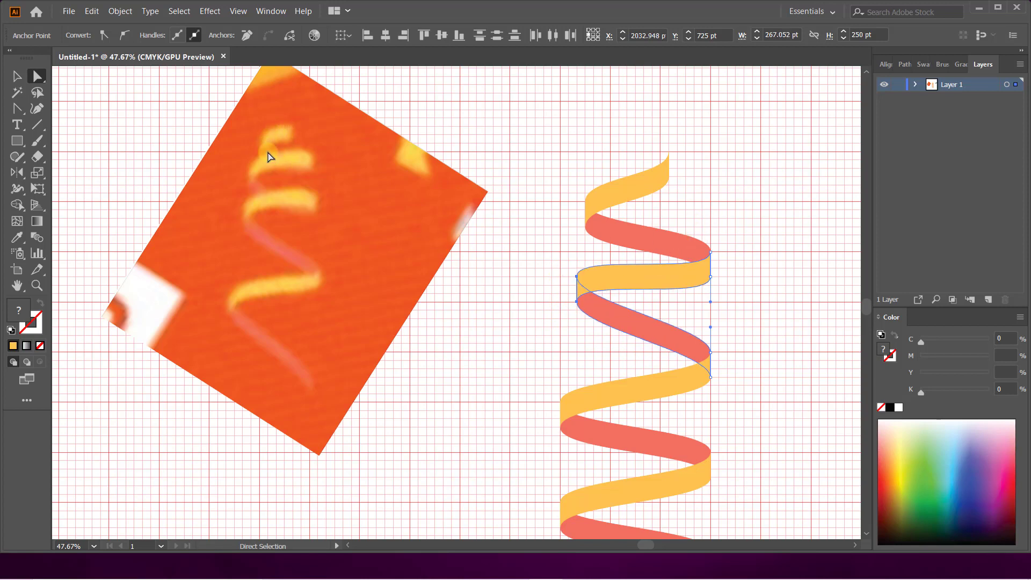
key(v)
mouse_move(590, 258)
mouse_down()
mouse_move(288, 166)
mouse_move(520, 301)
mouse_up()
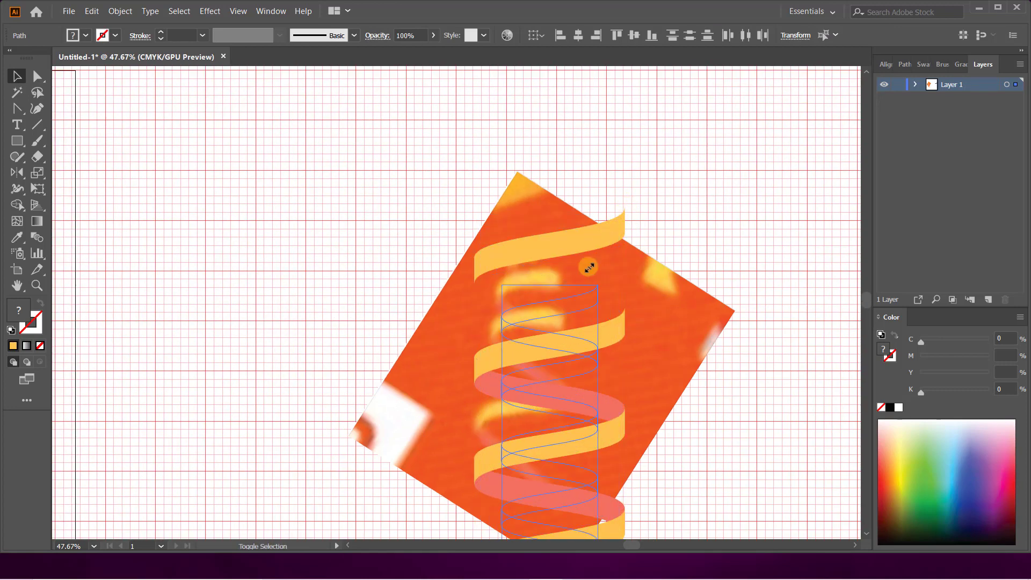
- Scale the spiral down, set its opacity to 80%, and move it over the reference strand
mouse_move(625, 207)
mouse_down()
mouse_move(559, 323)
mouse_move(548, 305)
mouse_up()
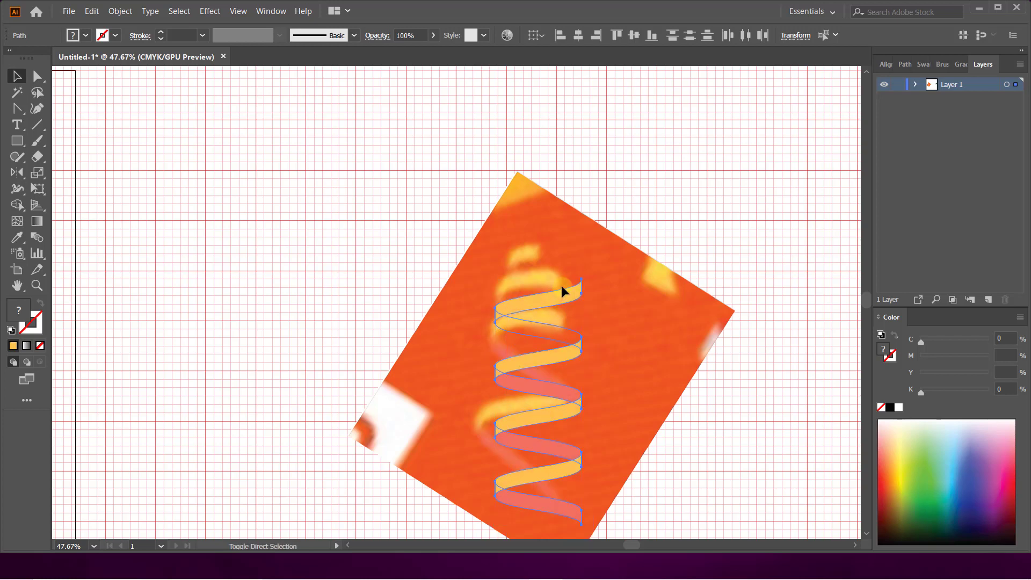
key(z)
drag(446, 221, 662, 561)
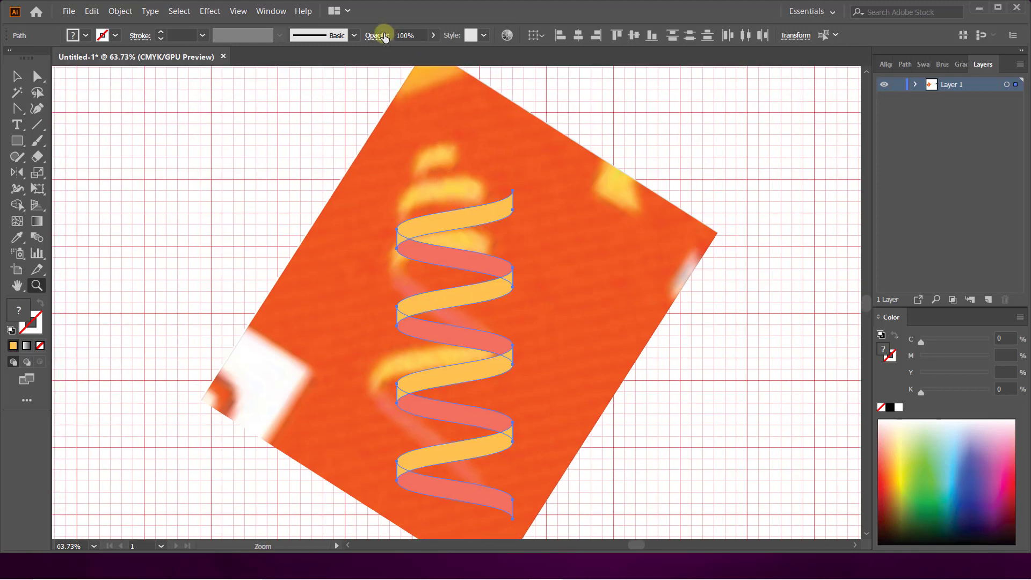
click(412, 35)
text(80)
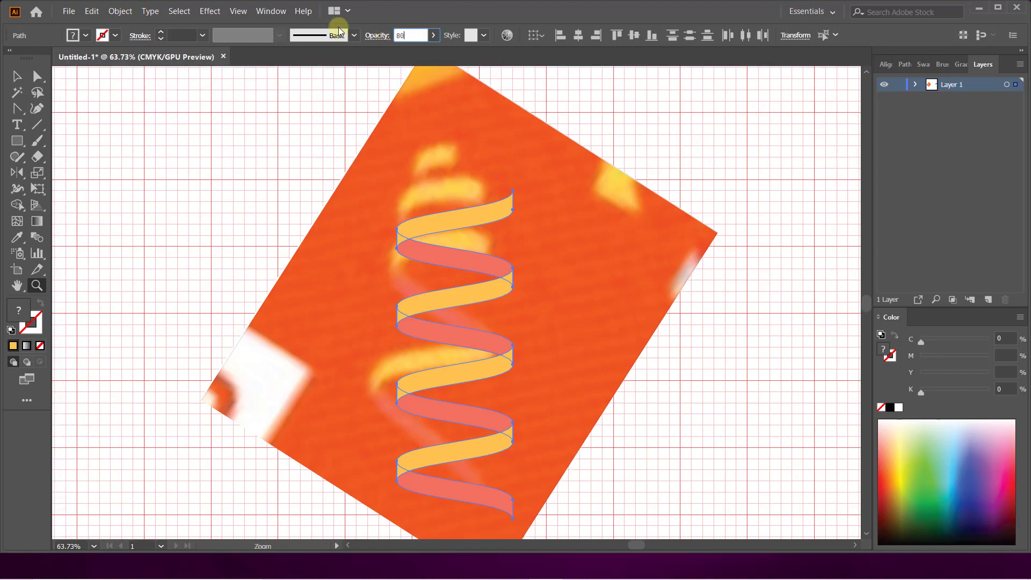
key(Return)
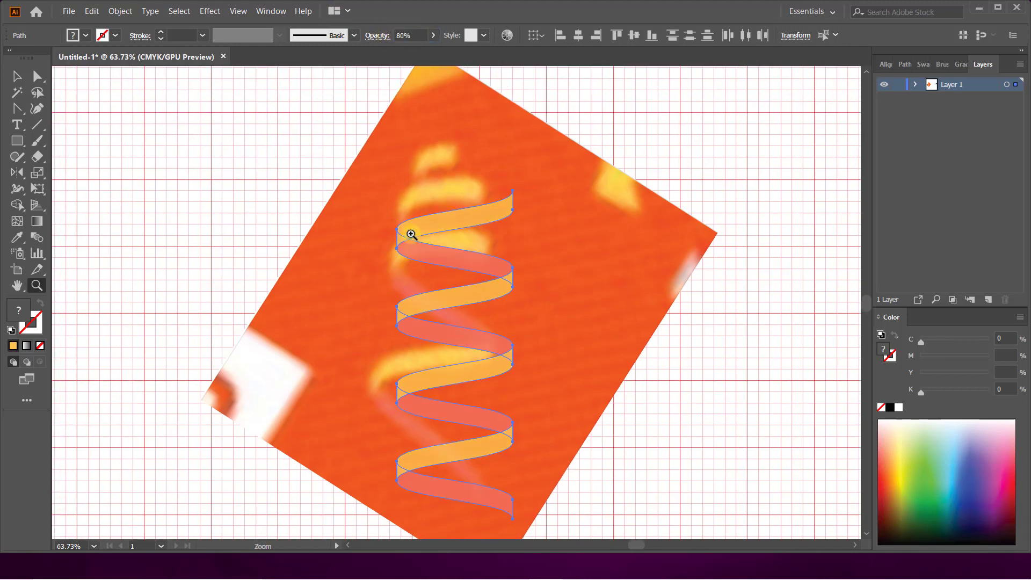
key(v)
drag(466, 216, 482, 147)
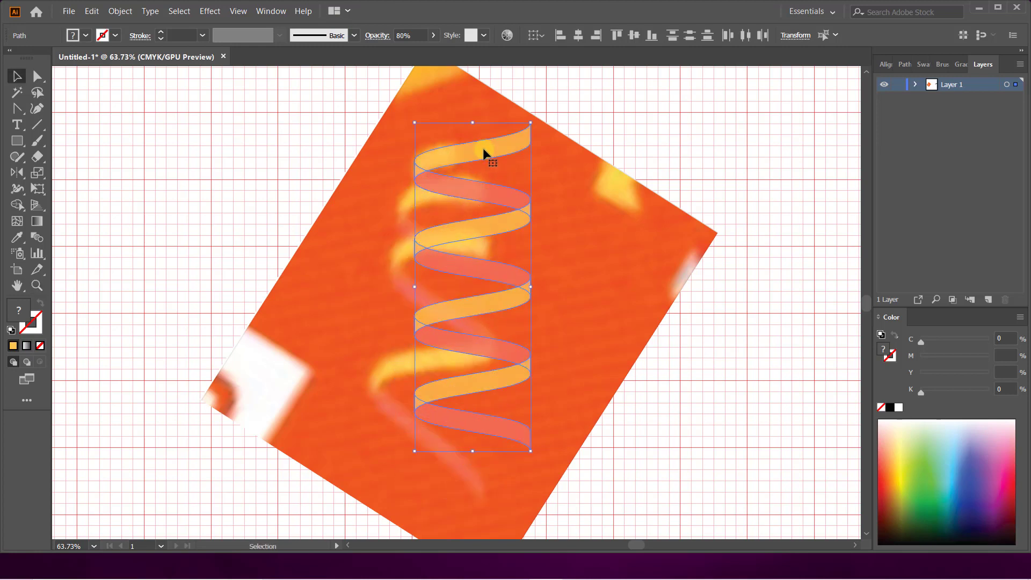
- Pull the spiral's top two ribbon segments inward and lift the next segment's left anchor
click(37, 76)
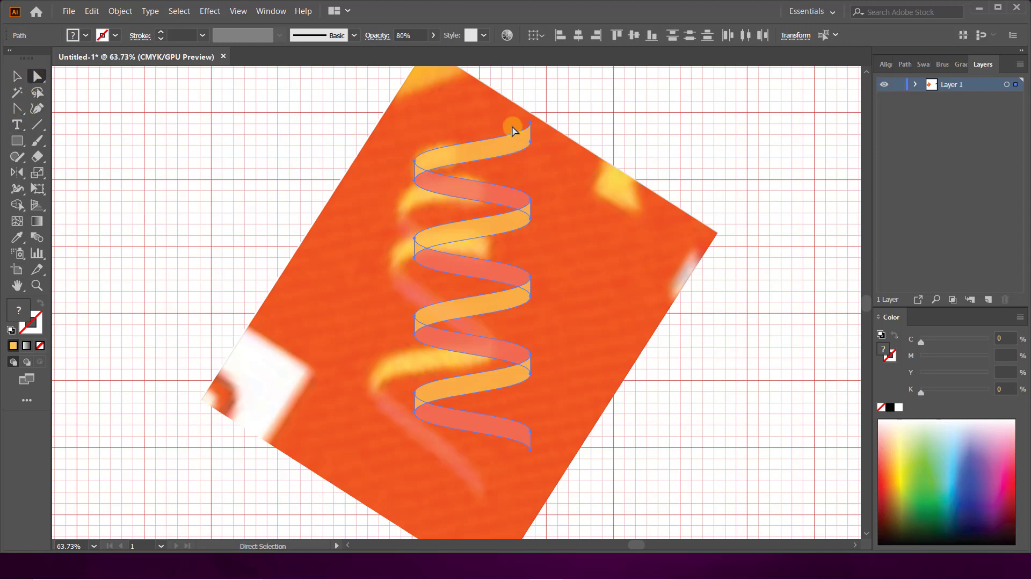
click(533, 136)
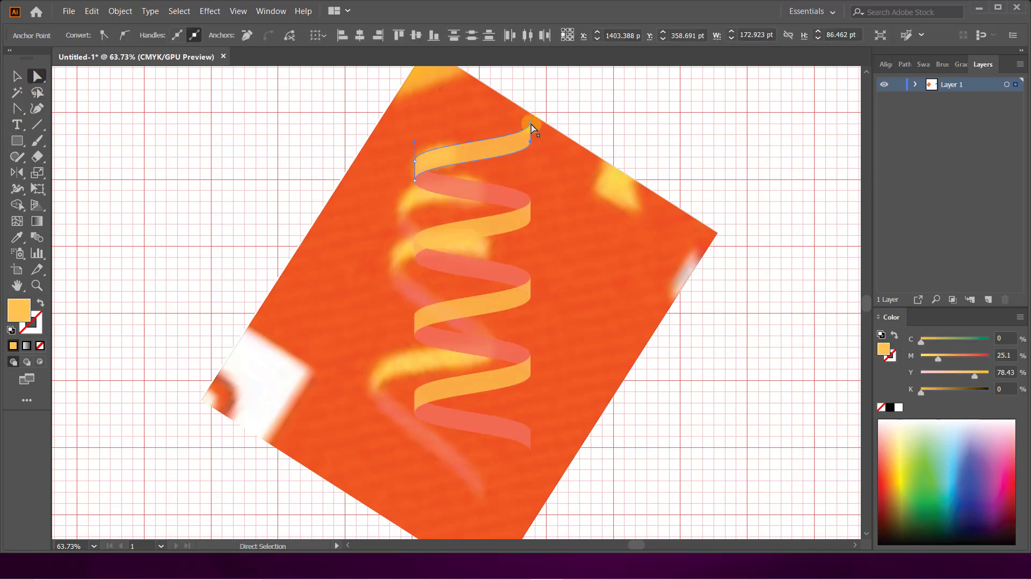
drag(529, 122, 478, 134)
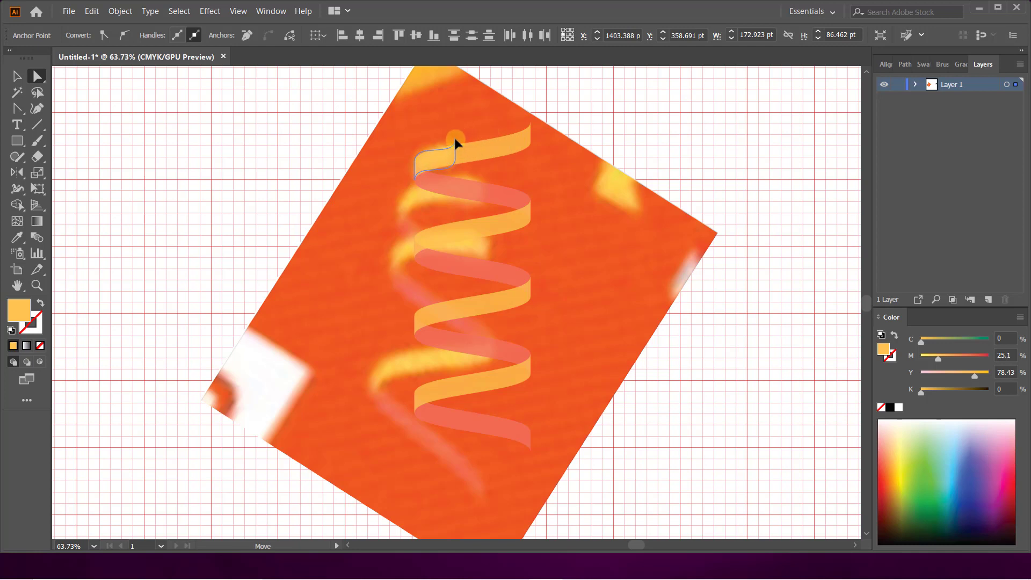
click(526, 217)
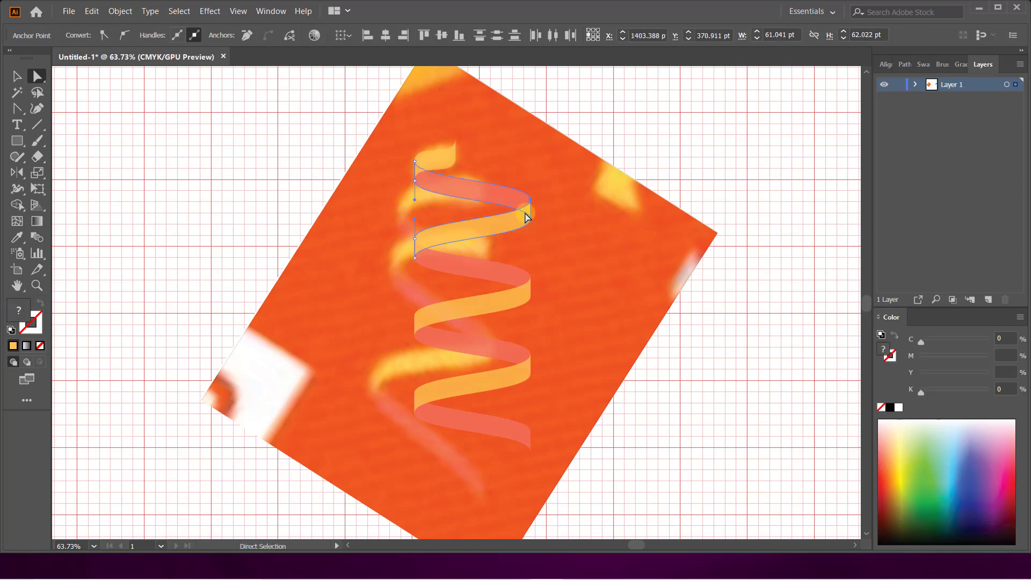
drag(525, 197, 478, 178)
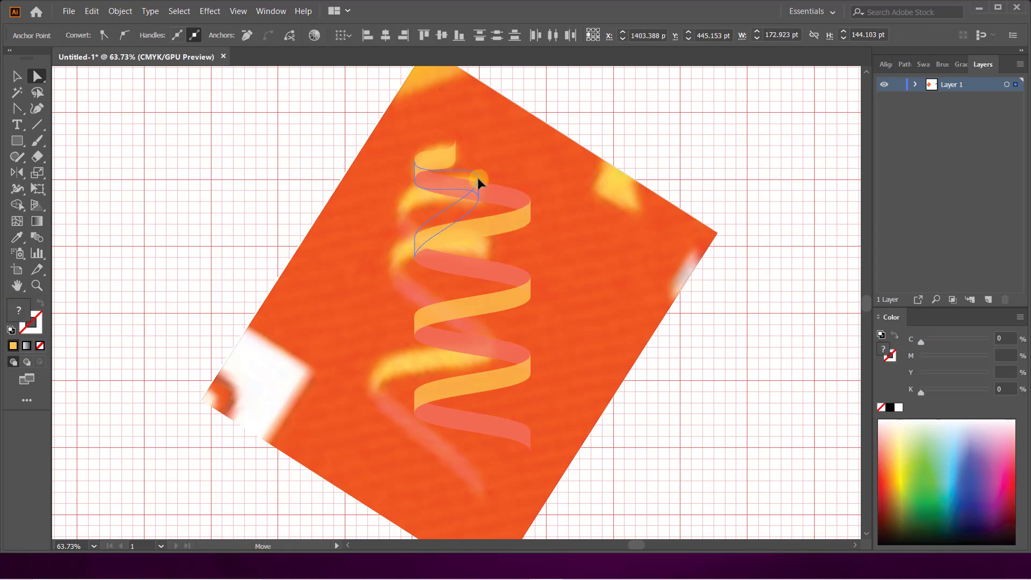
click(418, 248)
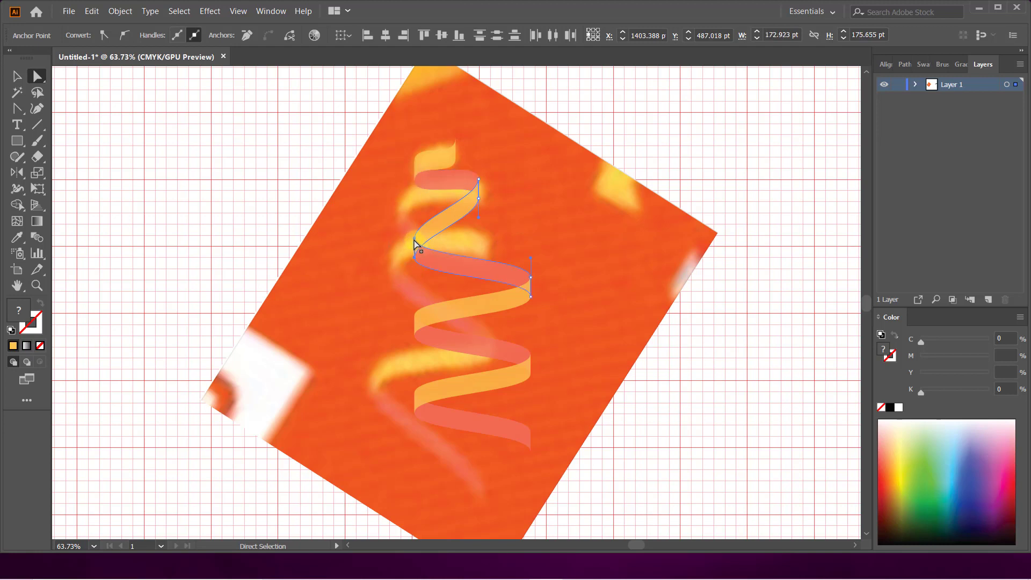
drag(415, 245, 400, 199)
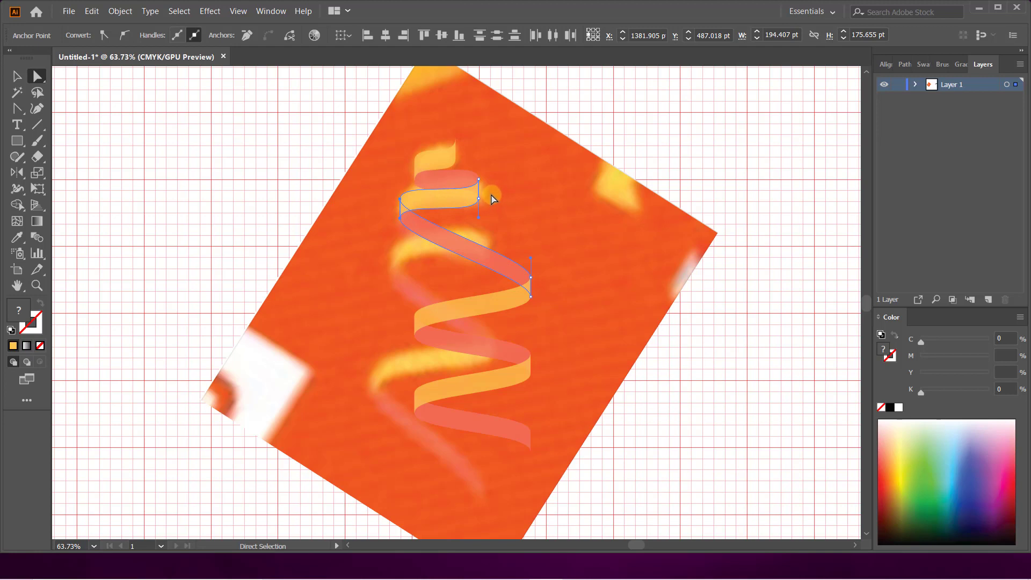
- Lower the upper segment's bottom anchors and reshape the middle and lower ribbon ends
click(479, 182)
drag(401, 219, 402, 222)
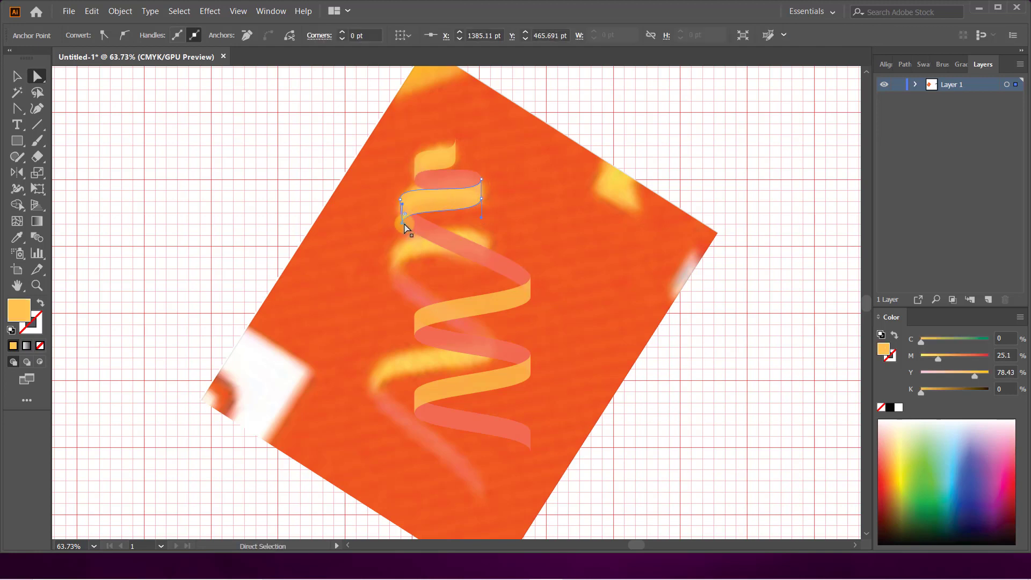
drag(480, 180, 481, 189)
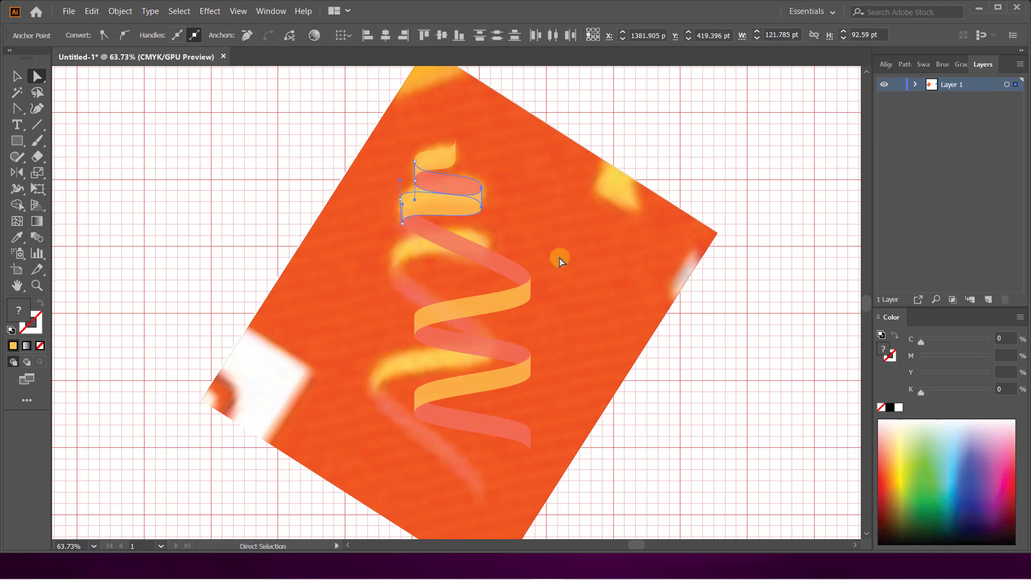
mouse_move(535, 276)
mouse_down()
mouse_move(399, 311)
mouse_move(396, 282)
mouse_up()
mouse_move(491, 362)
mouse_down()
mouse_move(417, 397)
mouse_move(369, 377)
mouse_up()
drag(530, 449, 477, 496)
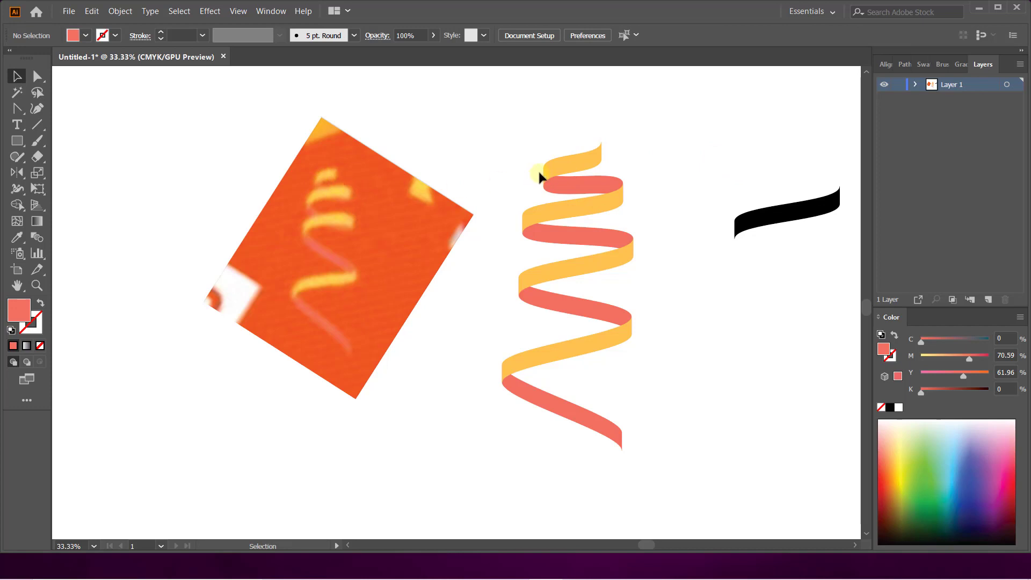
- Nudge a middle band's left anchors up so the yellow and salmon turns align
click(576, 180)
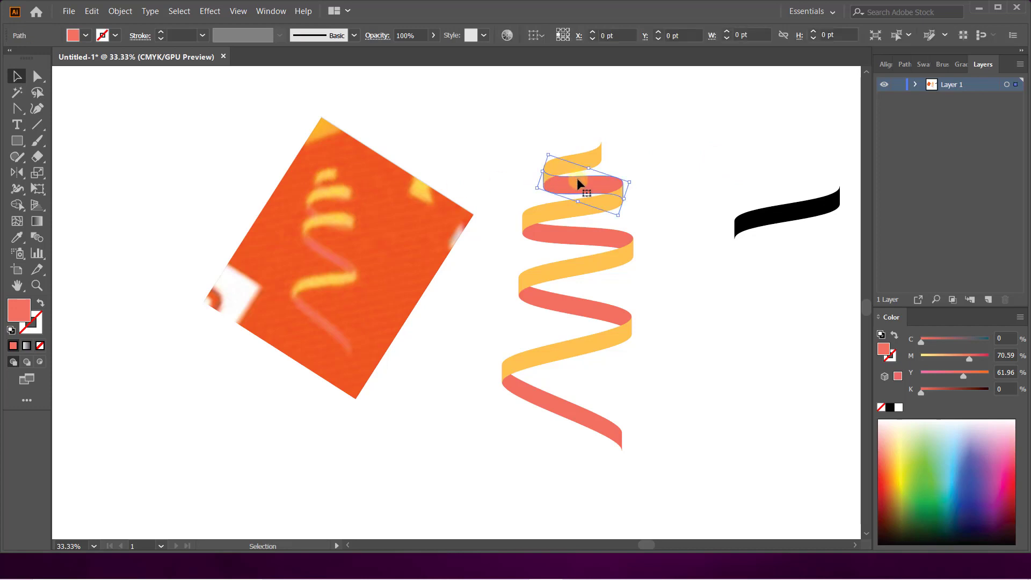
click(592, 152)
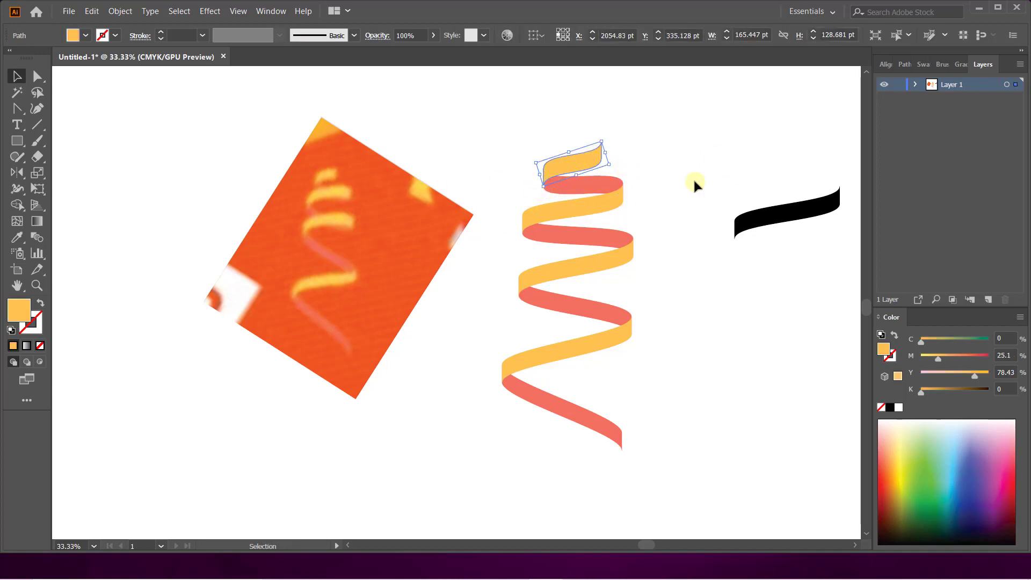
click(705, 198)
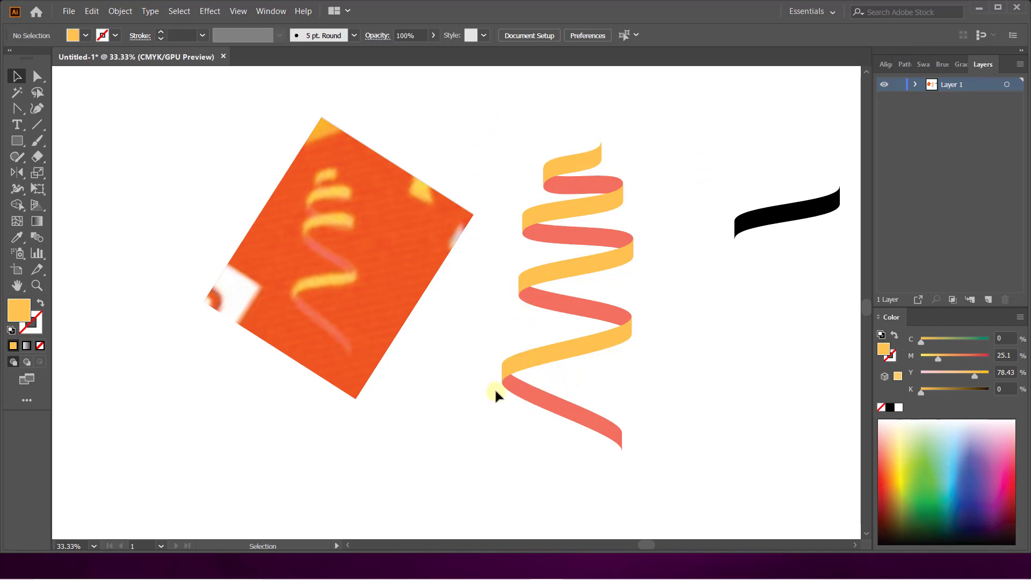
key(a)
click(524, 215)
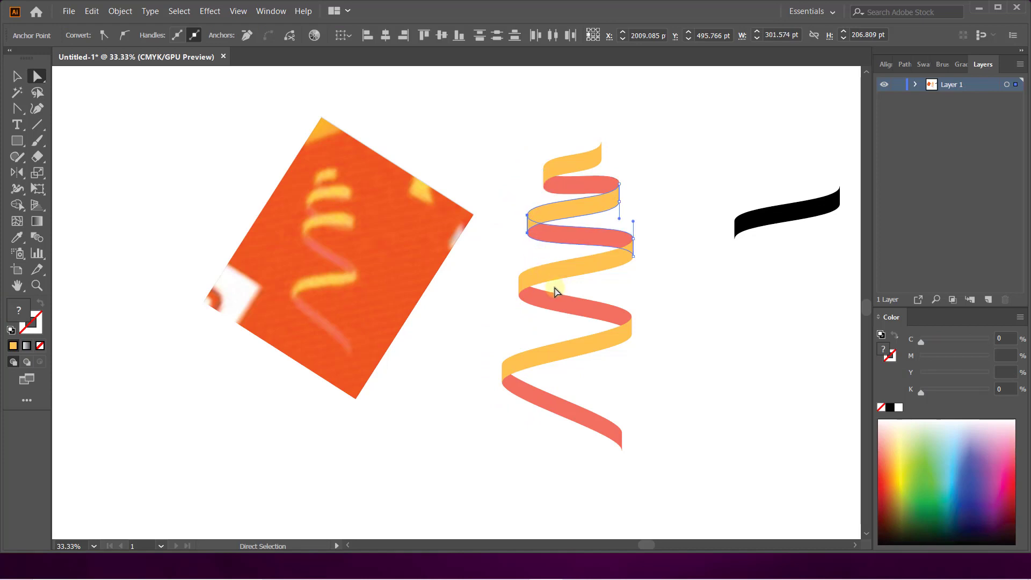
click(529, 304)
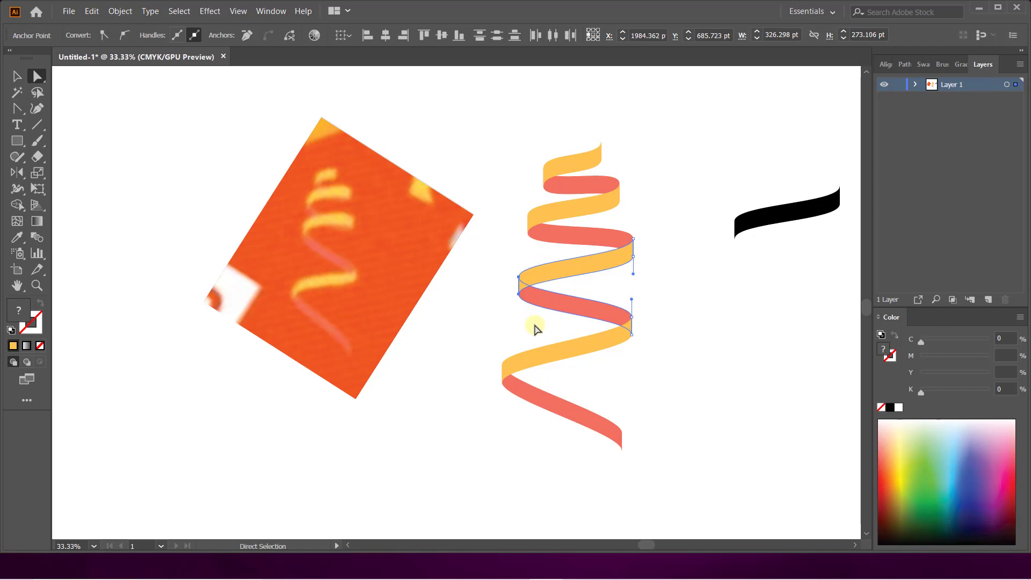
key(Up)
key(Up)
key(Up)
key(Up)
key(Up)
key(Up)
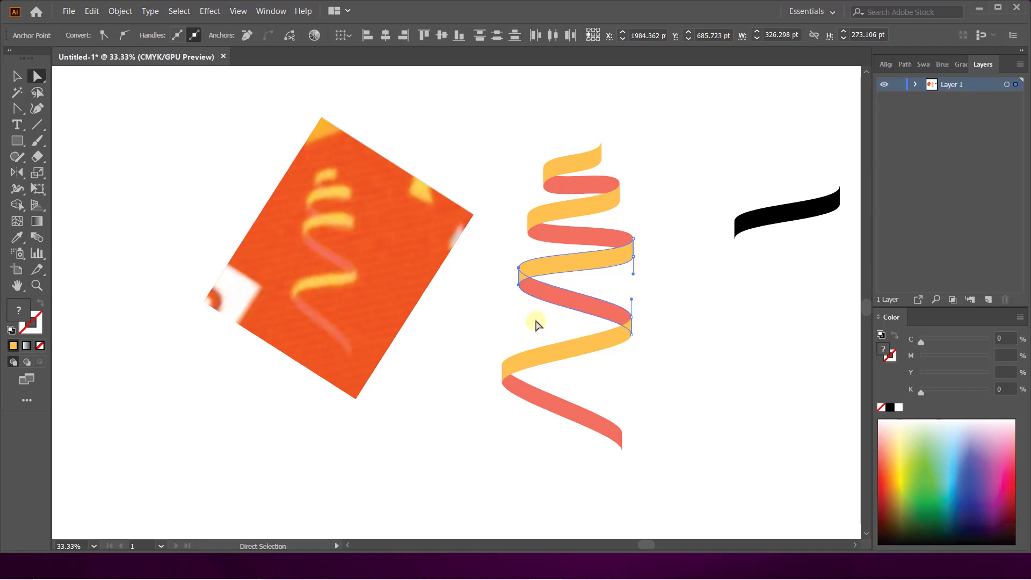
- Delete the orange reference photo, then undo to restore it
key(v)
click(731, 315)
click(425, 287)
key(Delete)
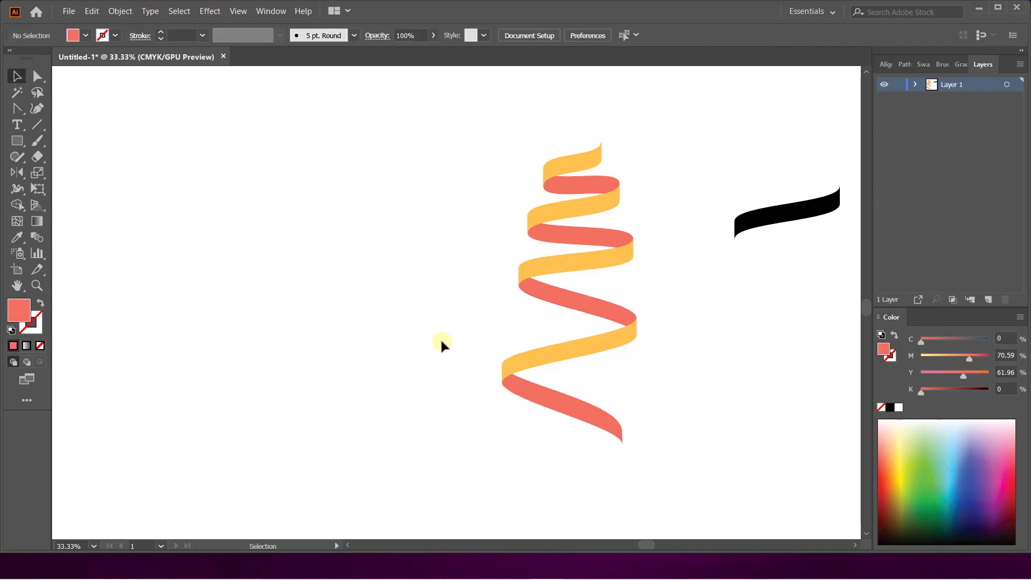
key(ctrl+z)
- Move the photo up-left and draw a rectangle beside it filled with the photo's orange
drag(446, 300, 211, 213)
key(a)
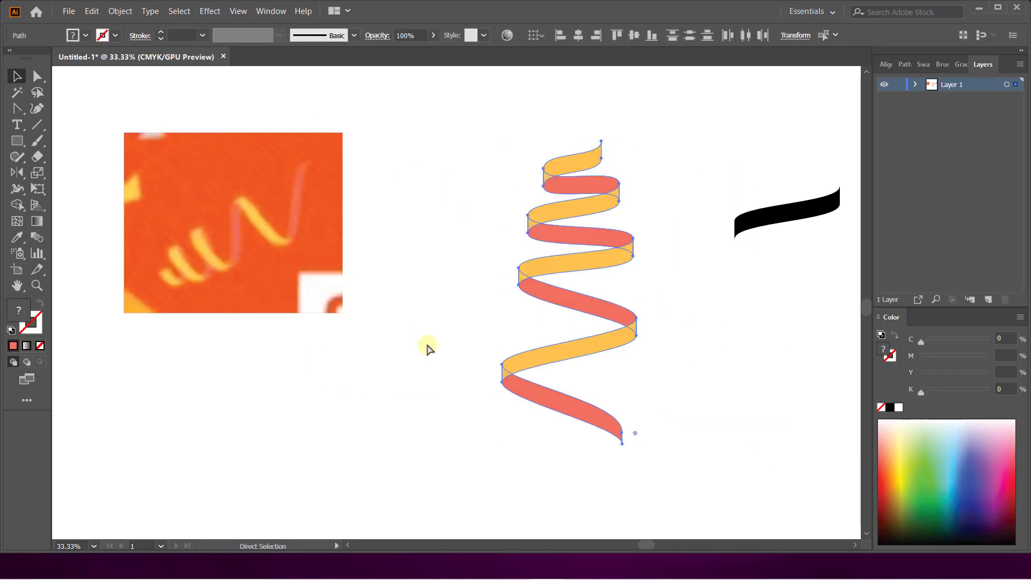
key(v)
click(402, 191)
click(274, 145)
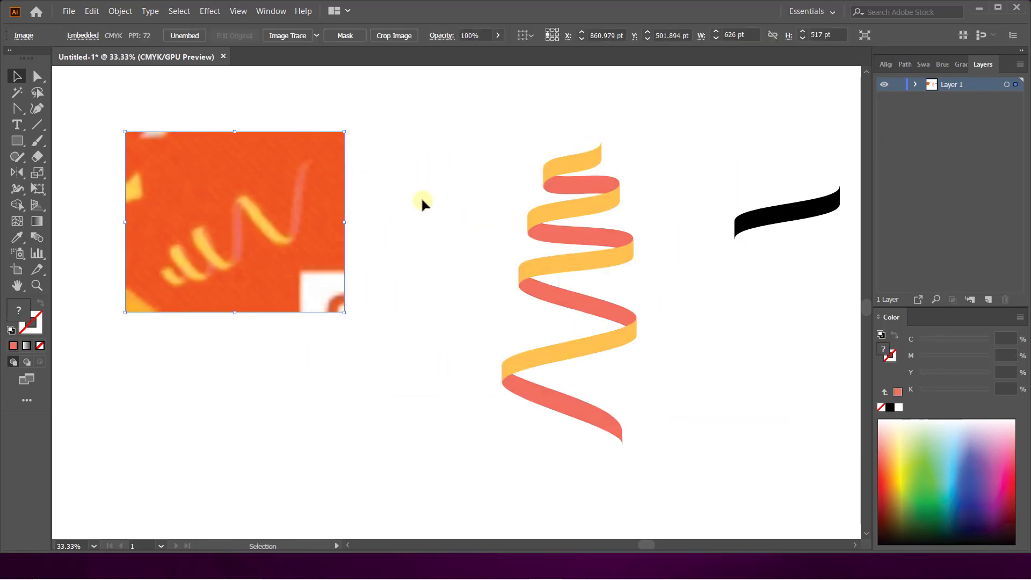
key(m)
drag(351, 130, 563, 309)
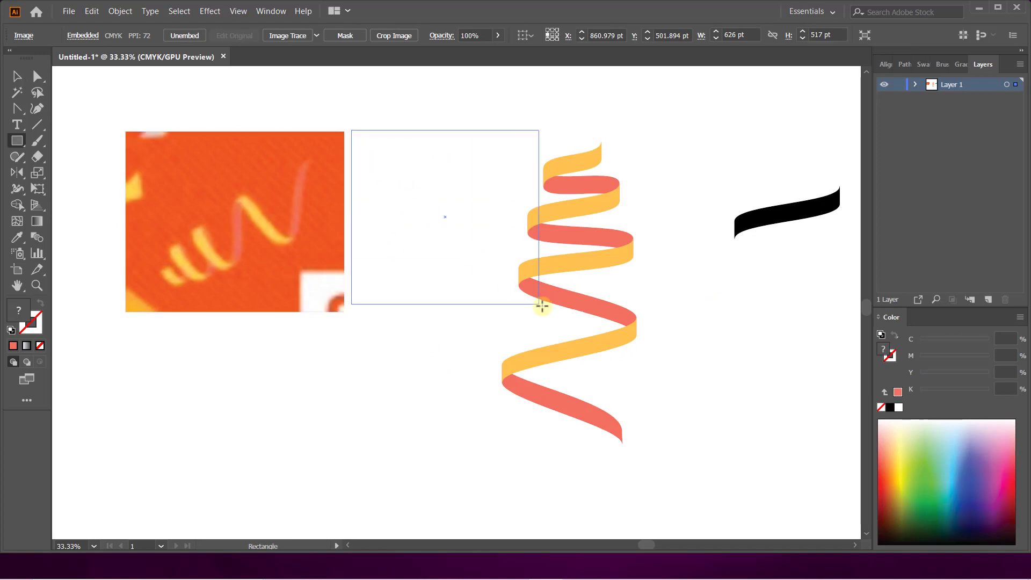
key(i)
click(252, 165)
- Rotate the spiral sideways, shrink it onto the orange rectangle, and move both below the photo
key(v)
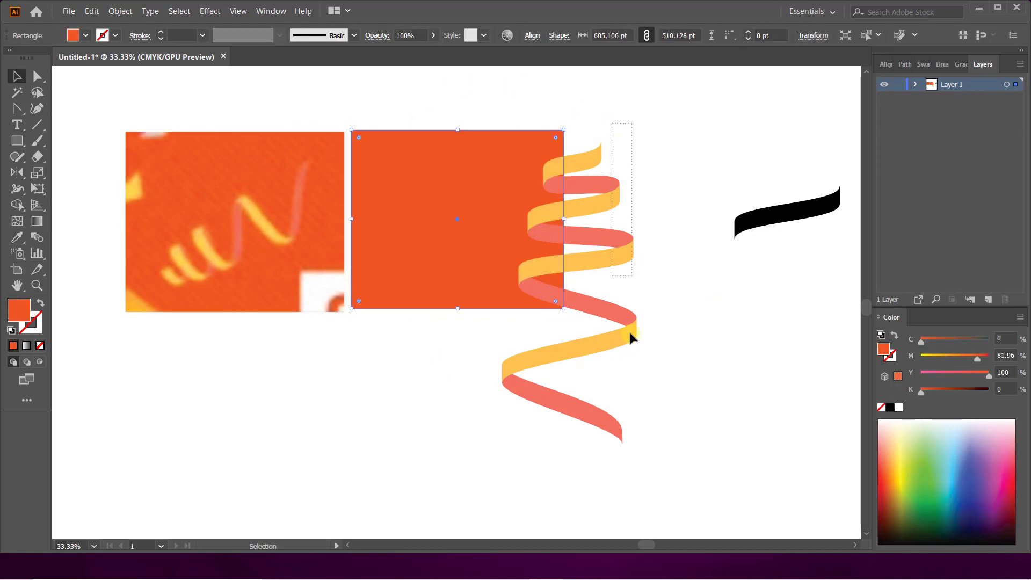
click(629, 335)
mouse_move(669, 414)
mouse_down()
mouse_move(688, 161)
mouse_move(697, 193)
mouse_move(564, 271)
mouse_up()
drag(524, 315, 488, 224)
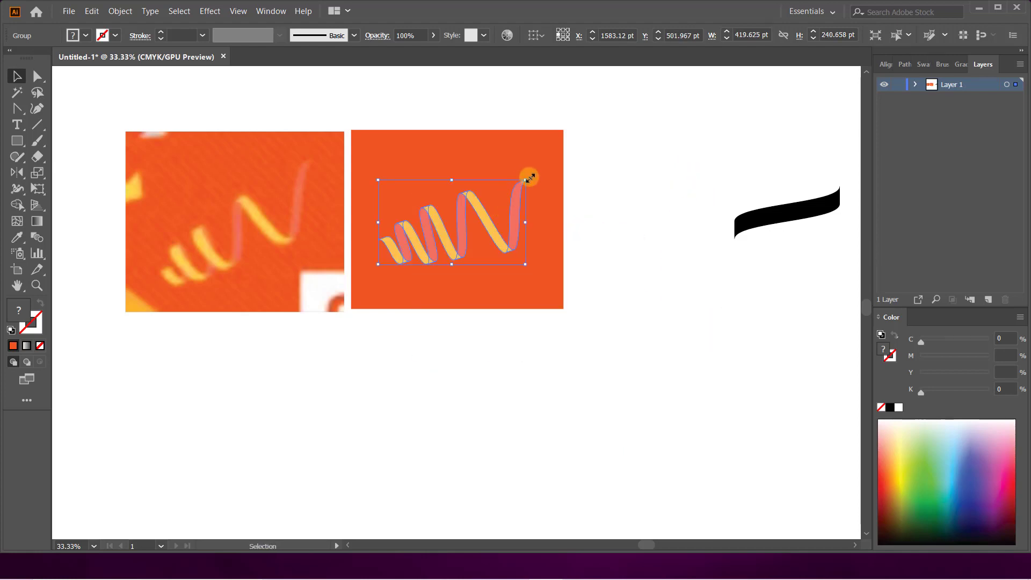
drag(529, 177, 534, 147)
drag(516, 212, 507, 224)
click(594, 195)
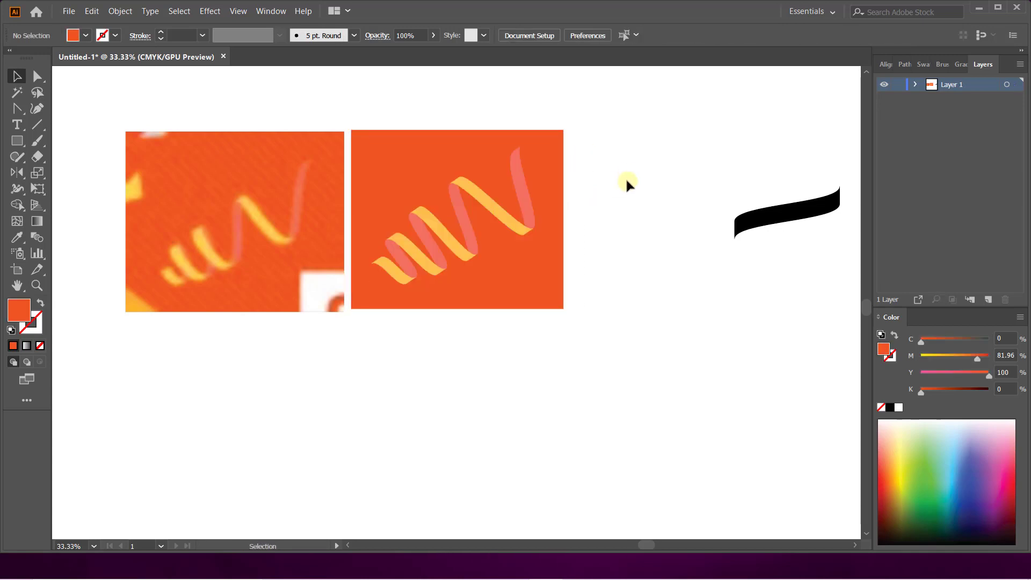
drag(345, 115, 543, 326)
mouse_move(524, 230)
mouse_down()
mouse_move(288, 428)
mouse_move(288, 416)
mouse_up()
key(ctrl+shift+a)
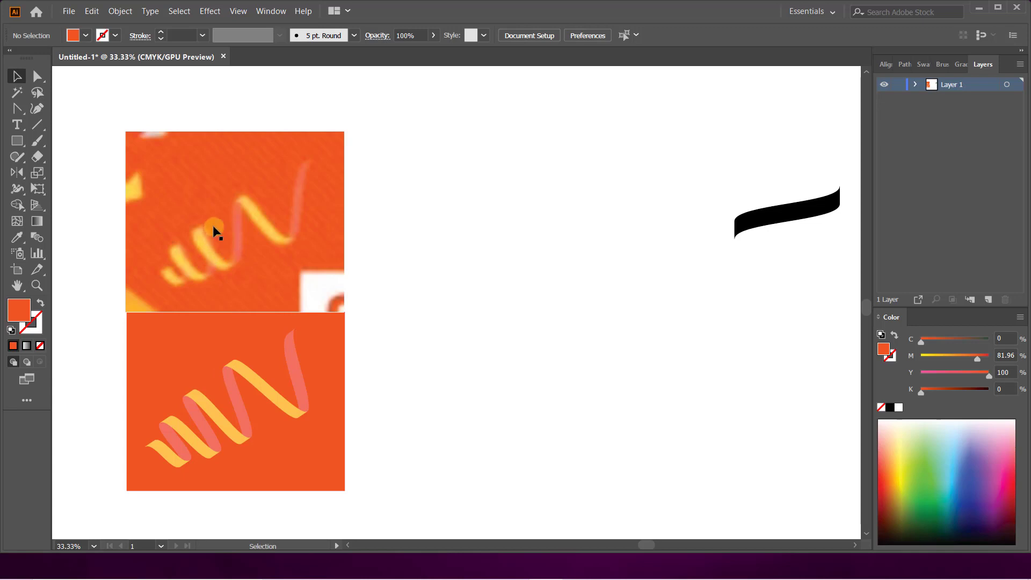
- Move the black ribbon shape toward the top centre and zoom in on it
drag(772, 205, 494, 163)
key(z)
drag(414, 132, 647, 273)
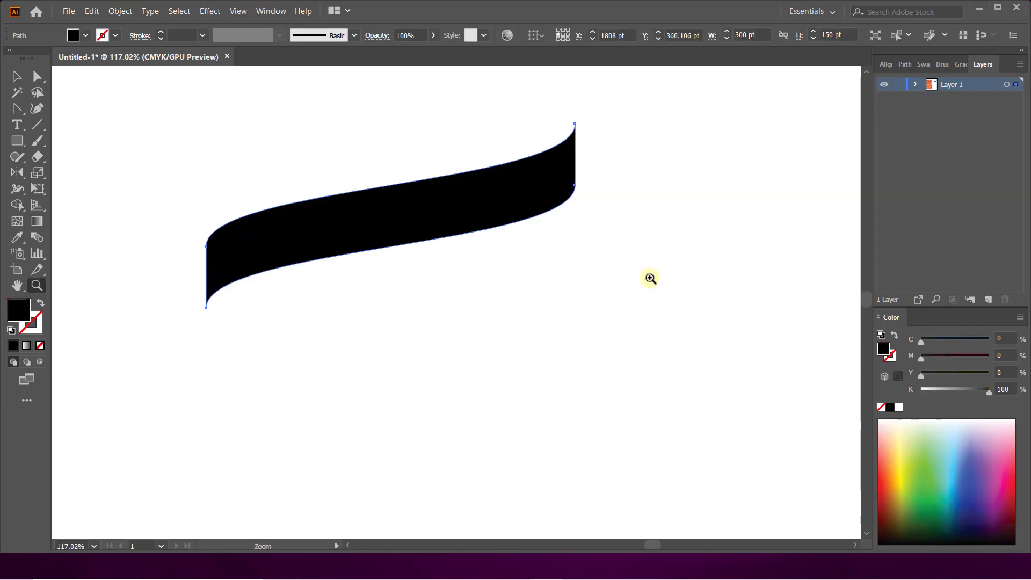
- Give the black ribbon shape a gradient fill
key(a)
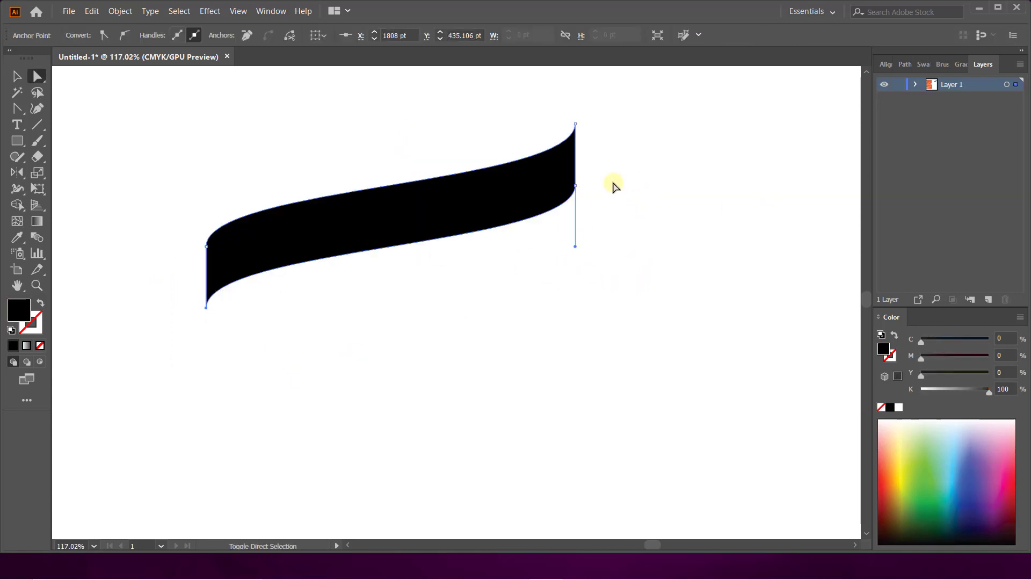
key(v)
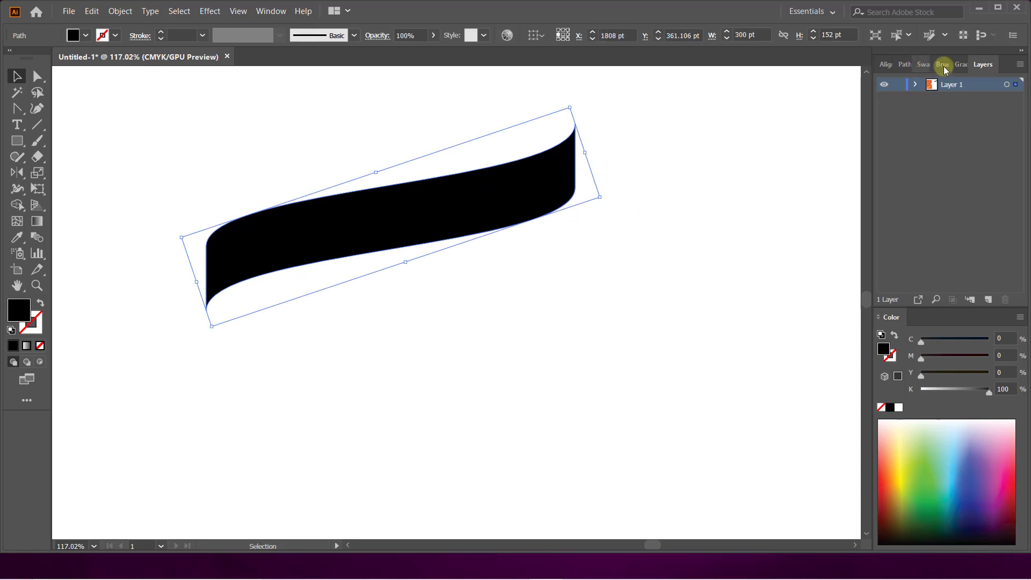
click(961, 64)
click(883, 191)
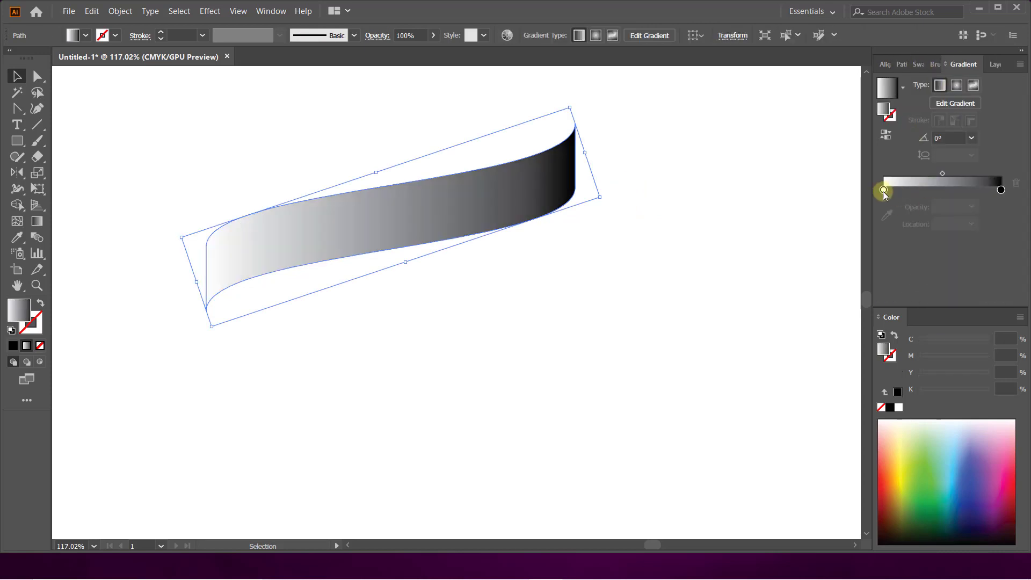
- Apply a gradient from the Wood swatch library and float the Gradient panel beside the ribbon
click(923, 64)
click(884, 299)
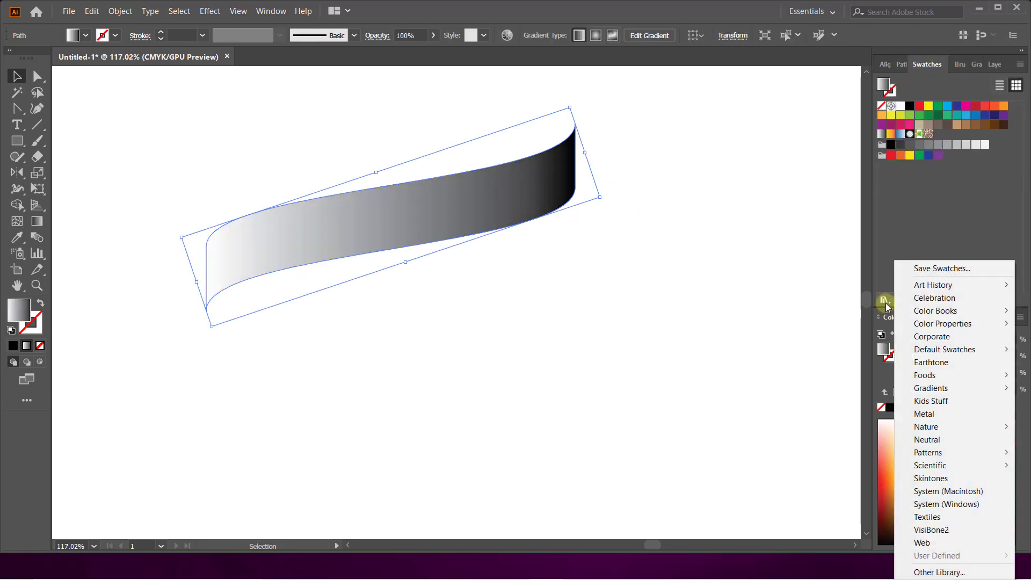
click(795, 129)
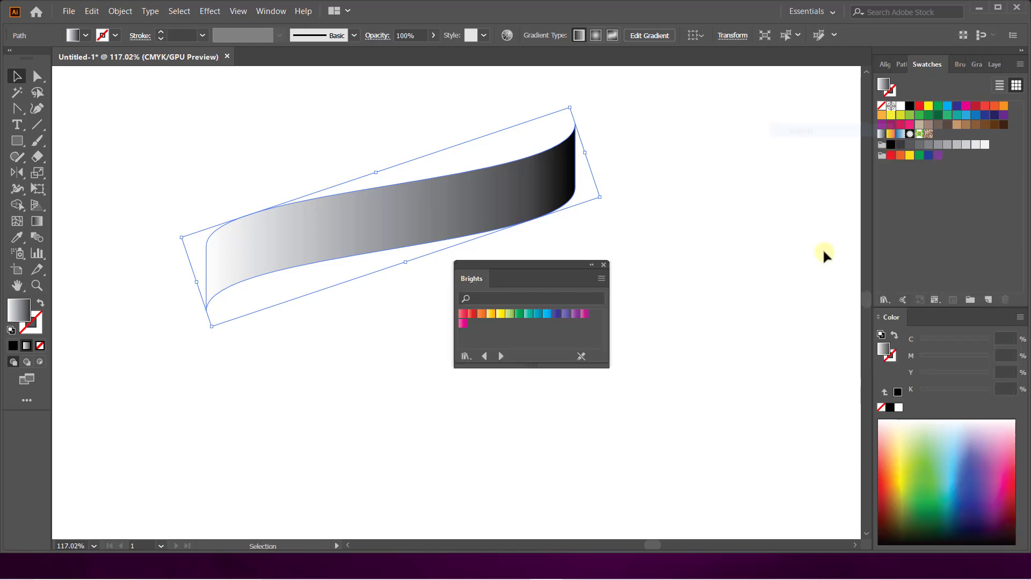
click(501, 356)
click(501, 355)
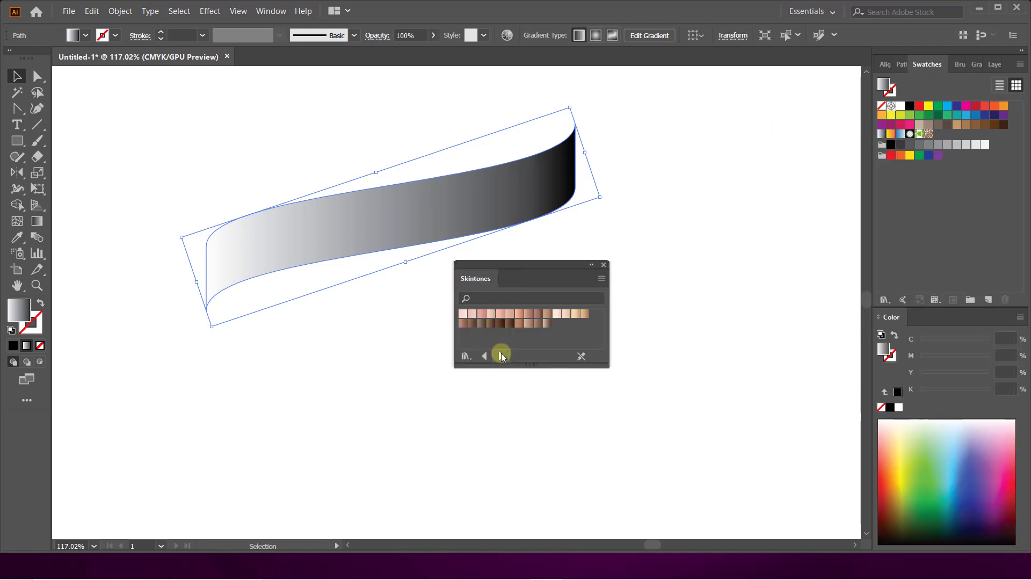
click(501, 355)
click(585, 314)
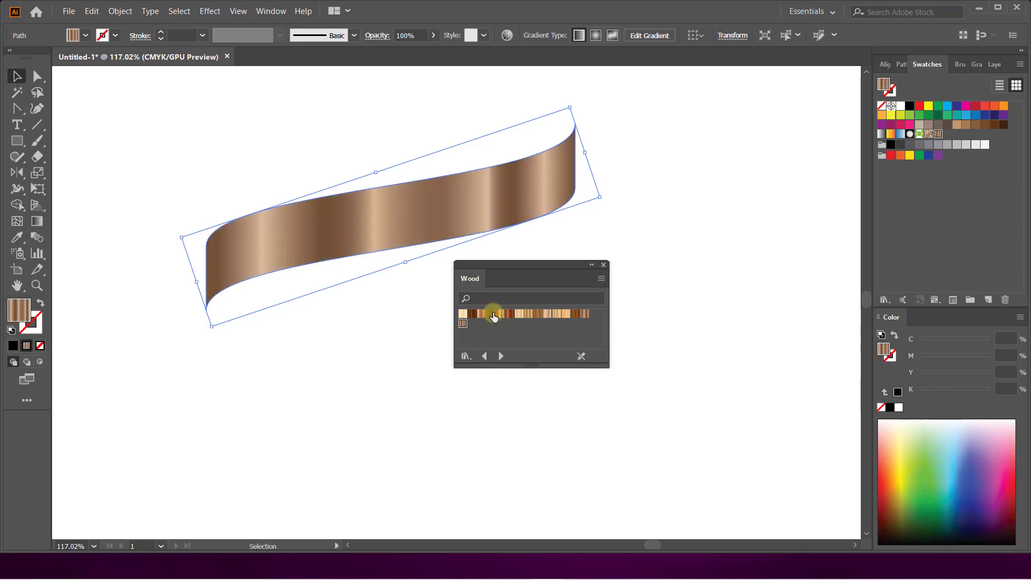
shift+click(462, 323)
drag(462, 323, 950, 237)
drag(976, 65, 687, 83)
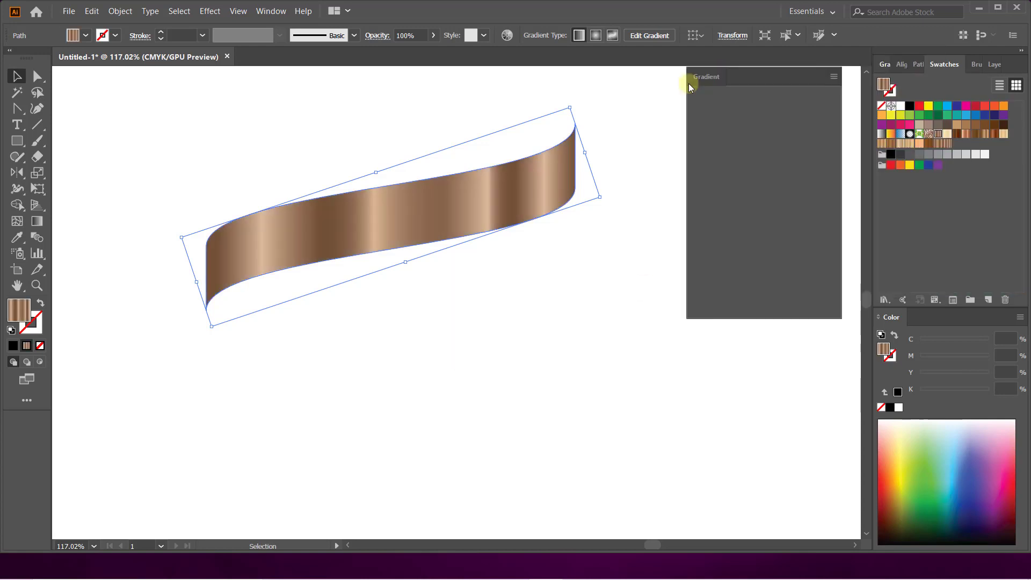
- Make gradient stops three, five and the last red, and stops one and seven dark crimson
double_click(676, 211)
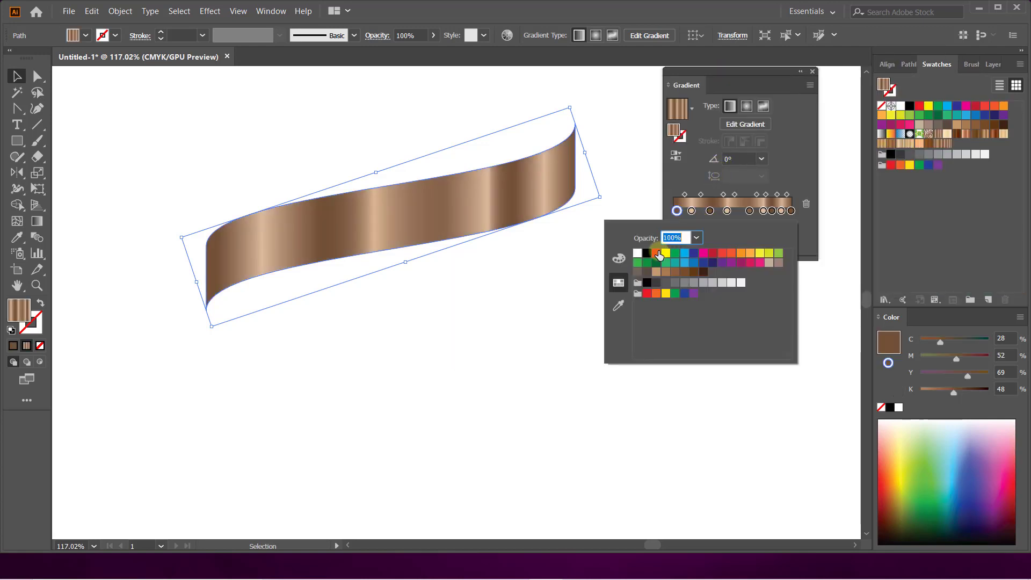
click(656, 253)
double_click(709, 210)
click(656, 253)
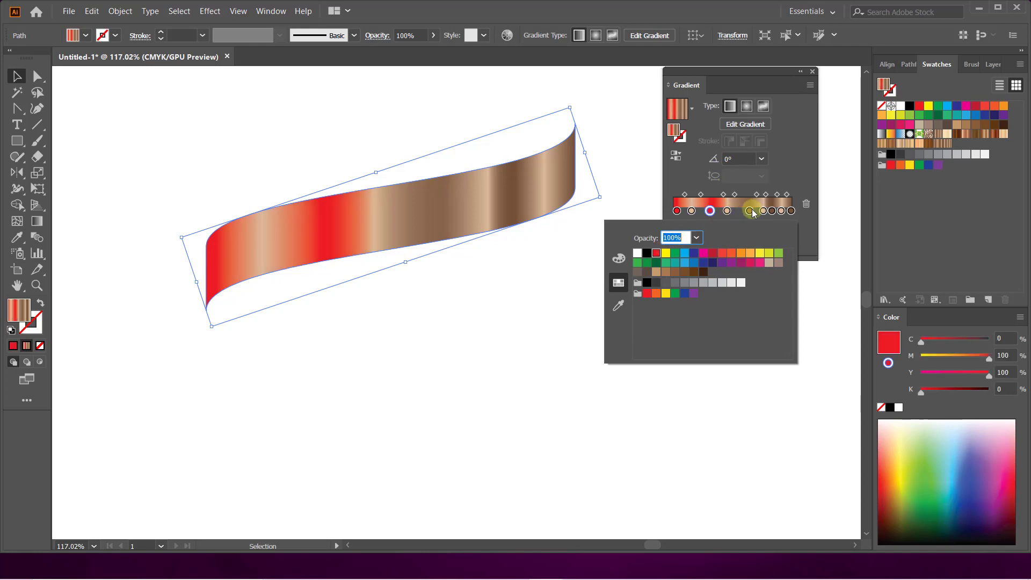
double_click(750, 210)
click(656, 253)
double_click(677, 210)
click(713, 253)
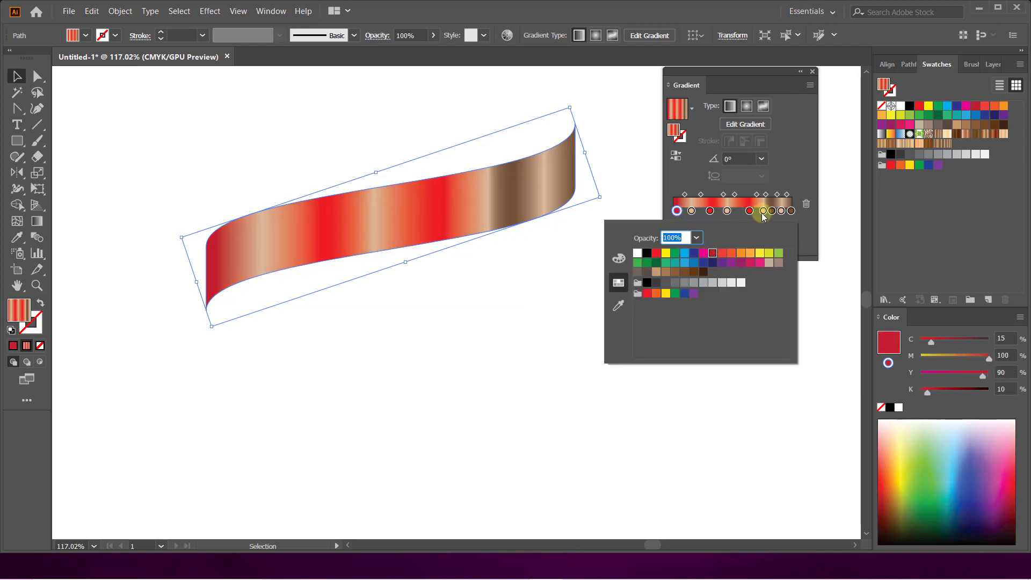
double_click(772, 211)
click(713, 253)
double_click(793, 210)
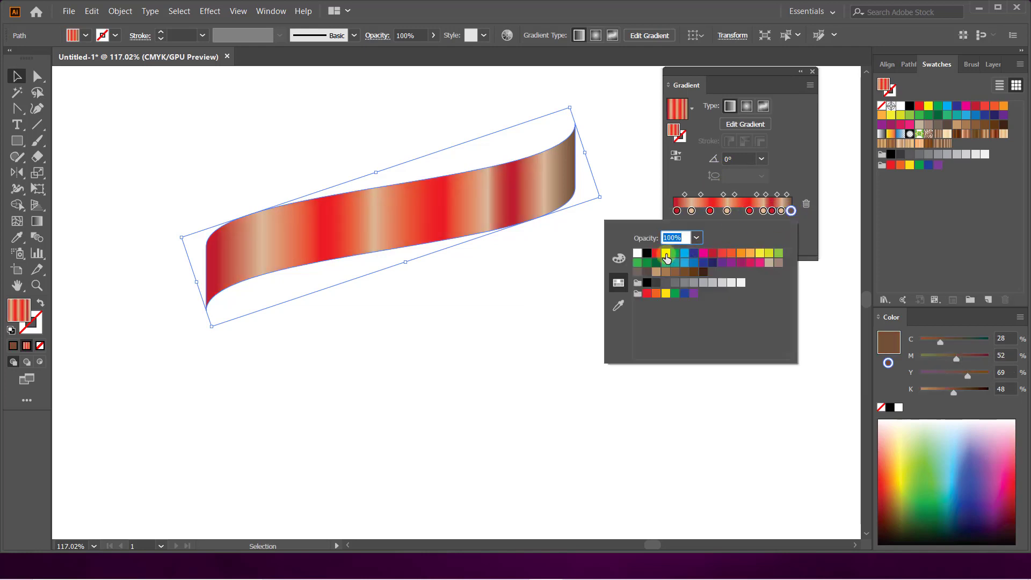
click(657, 253)
- Make the second stop and two right-hand stops yellow, and the fourth stop orange
double_click(691, 210)
click(666, 253)
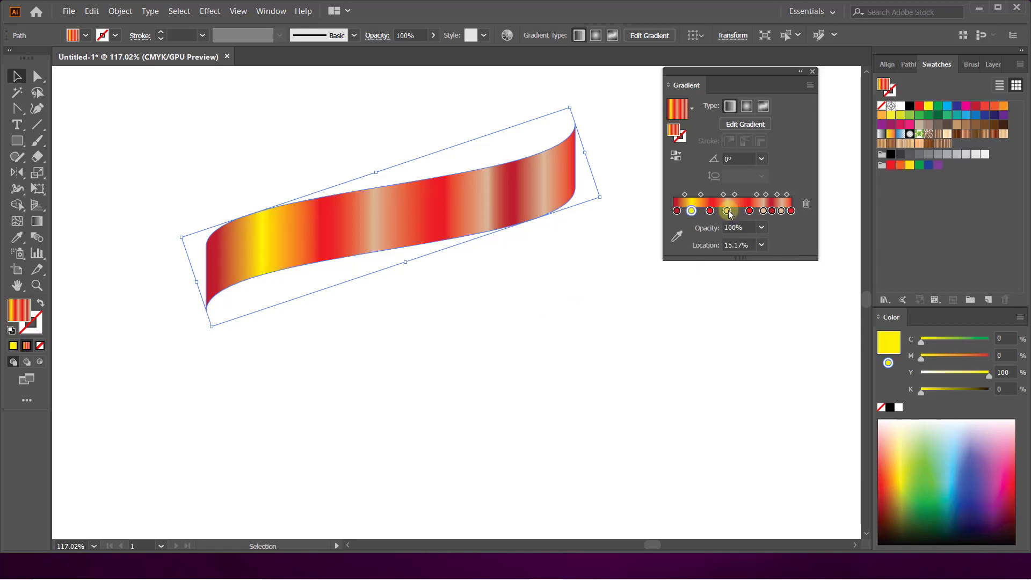
double_click(727, 211)
click(759, 252)
click(637, 253)
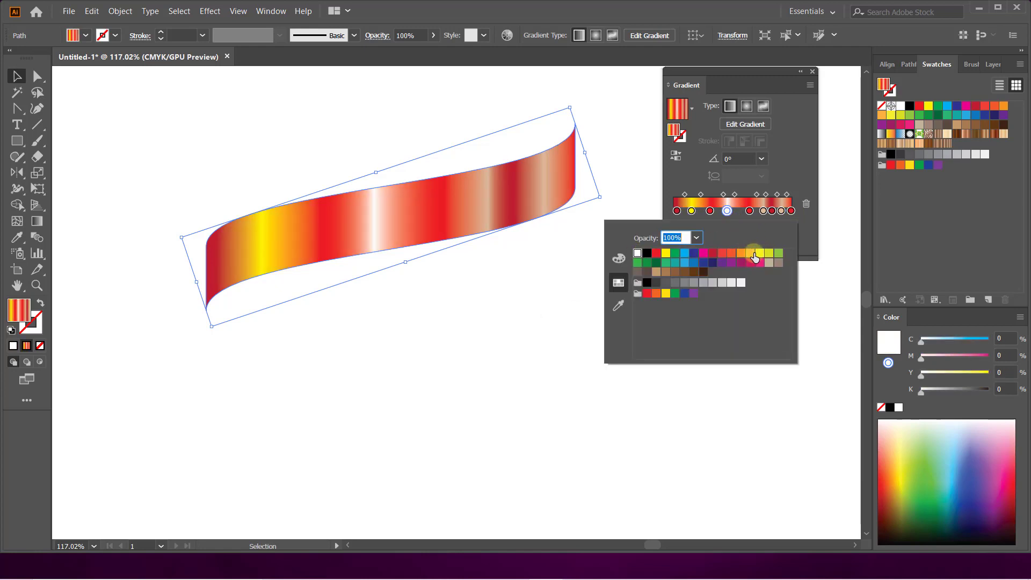
click(750, 253)
double_click(762, 210)
click(666, 253)
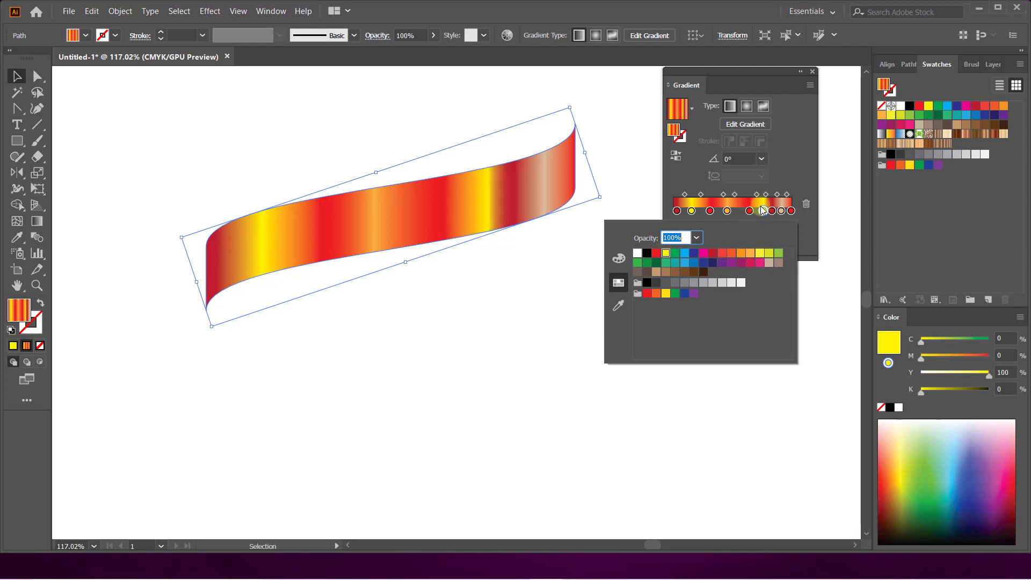
double_click(781, 211)
click(666, 254)
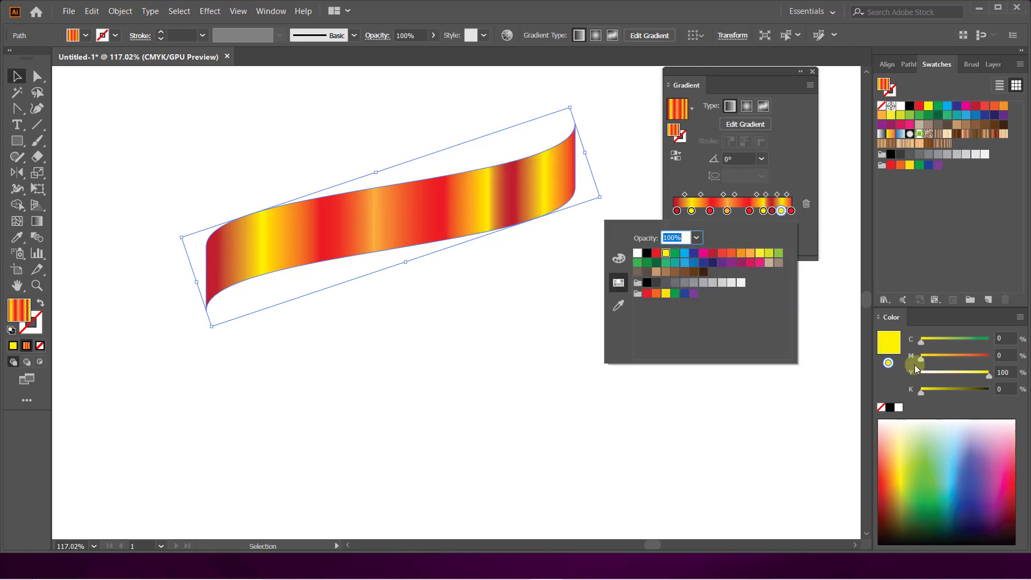
- Darken one yellow gradient stop slightly and select the ribbon
click(923, 395)
mouse_move(932, 389)
mouse_down()
mouse_move(943, 387)
mouse_move(929, 391)
mouse_up()
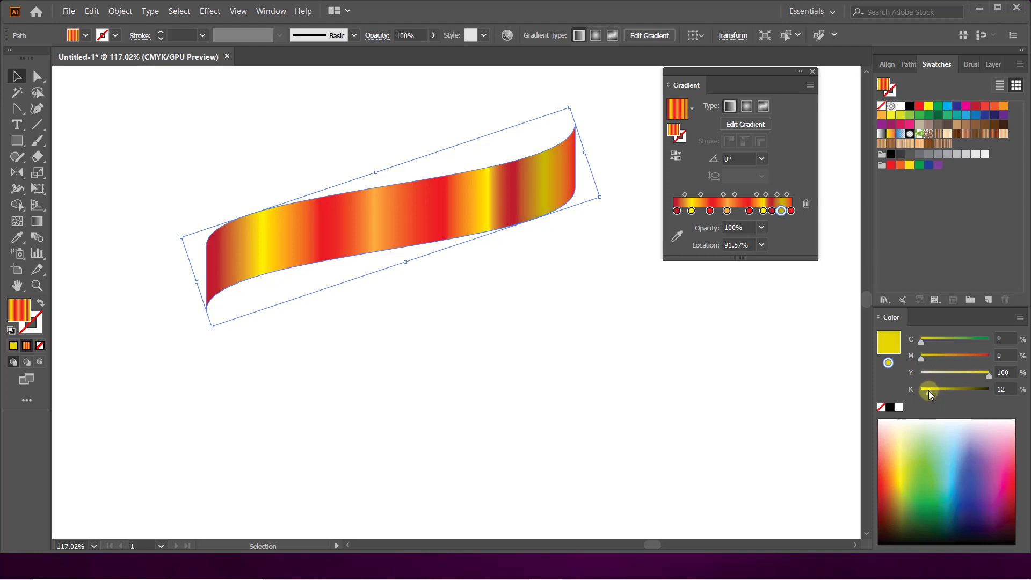
click(526, 322)
- Stack several copies of the gradient ribbon directly below the original
drag(458, 203, 443, 279)
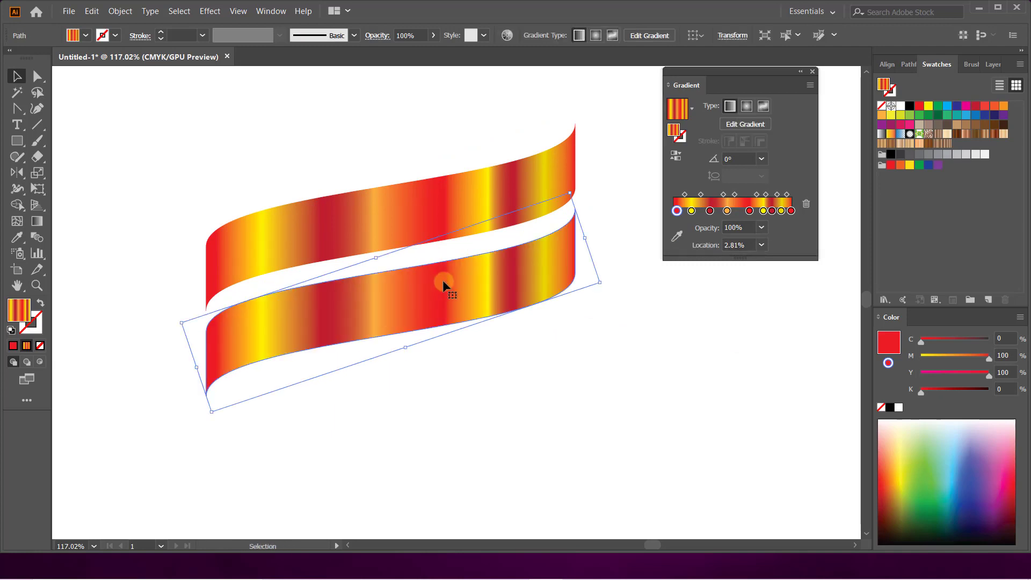
key(a)
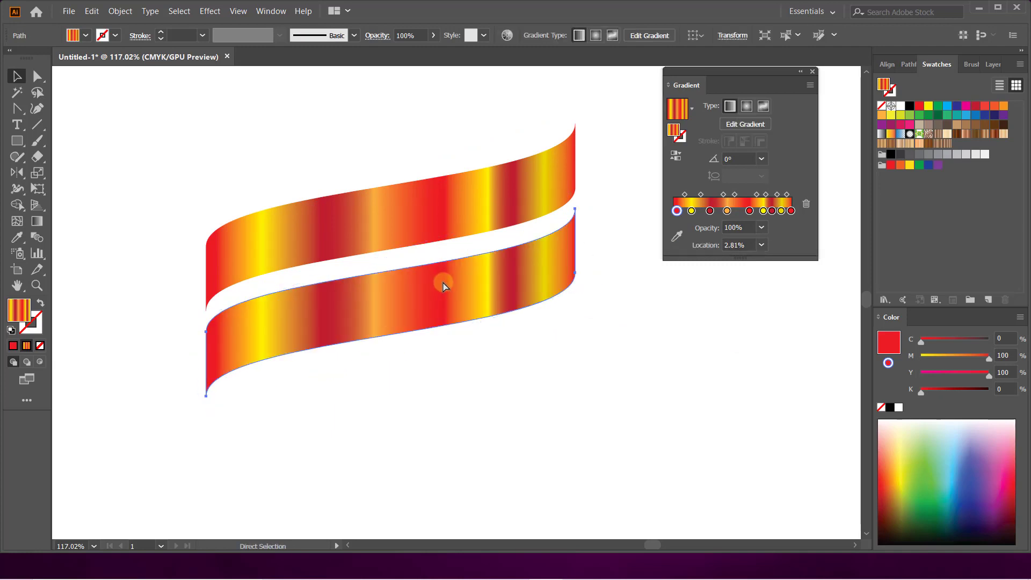
key(ctrl+d)
key(ctrl+d)
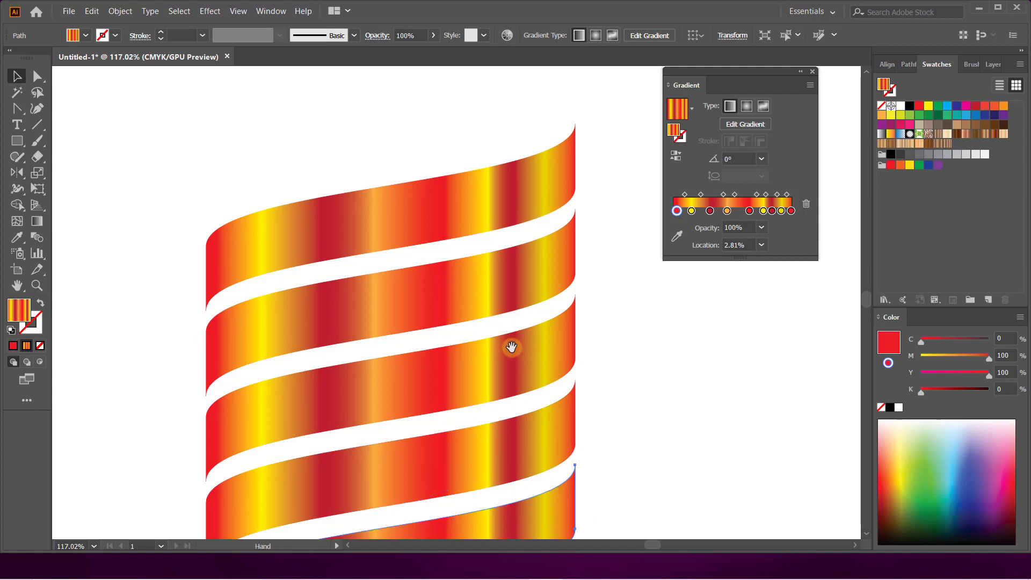
drag(522, 268, 535, 237)
key(v)
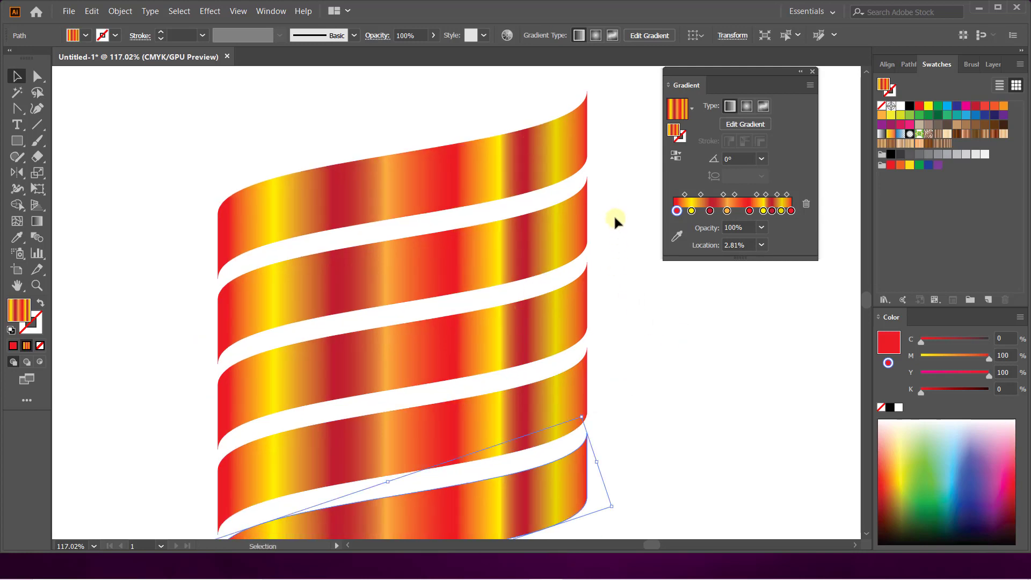
- Fill one copy yellow, shift it up, and lay the next gradient ribbon over it as an edge stripe
click(572, 230)
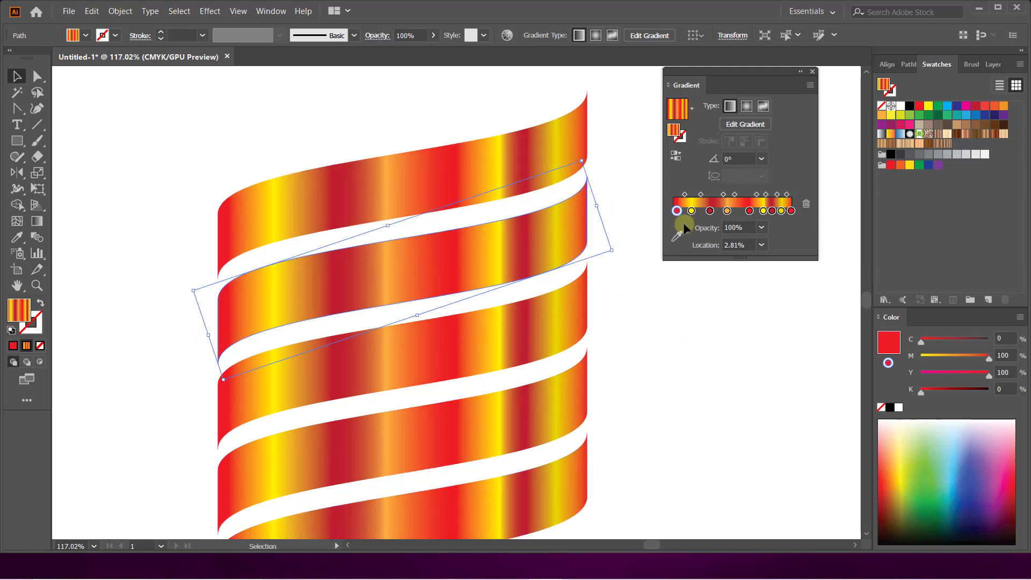
click(928, 107)
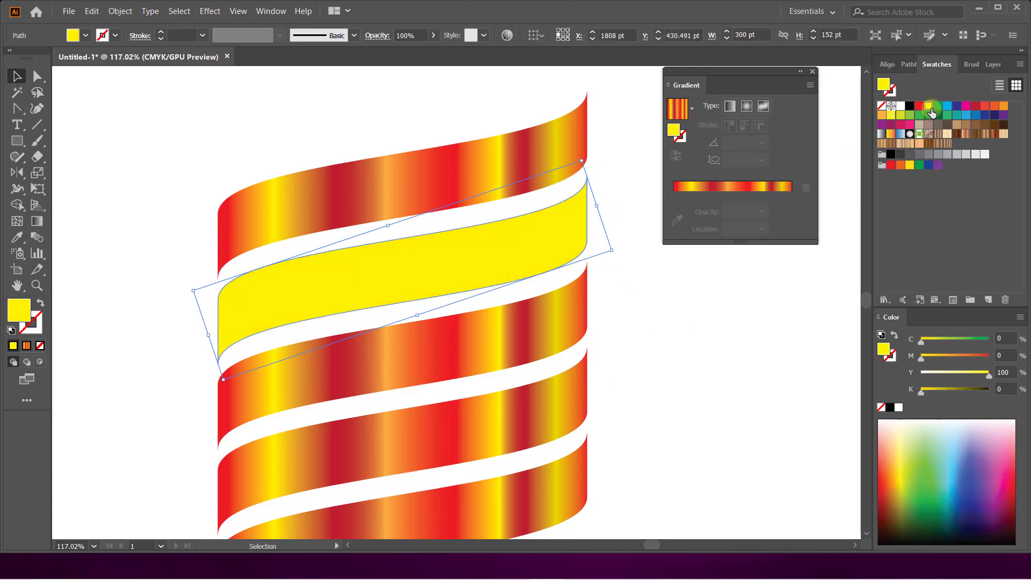
key(shift+Up)
key(shift+Up)
key(shift+Up)
key(shift+Up)
key(shift+Up)
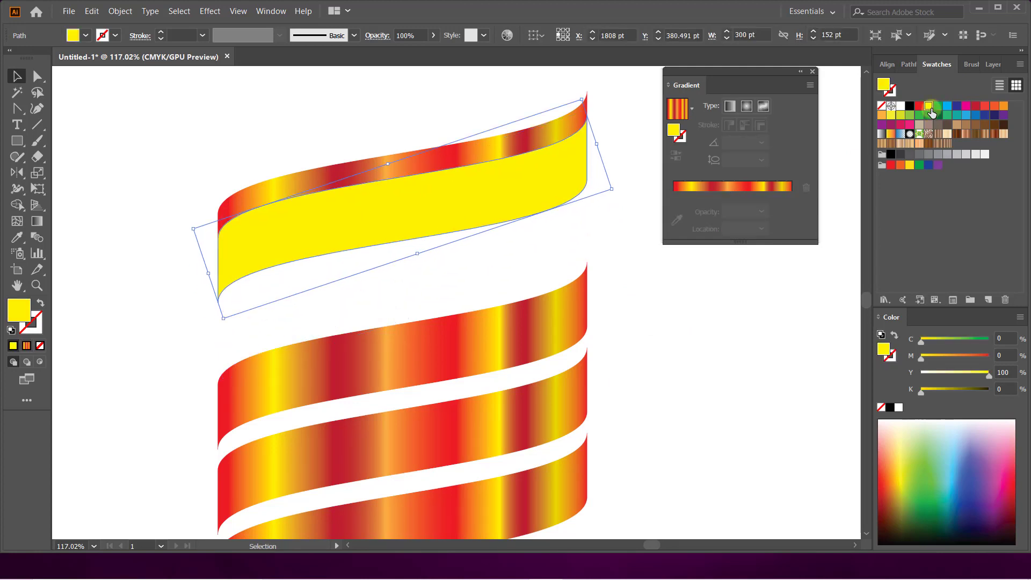
key(shift+Up)
key(shift+Up)
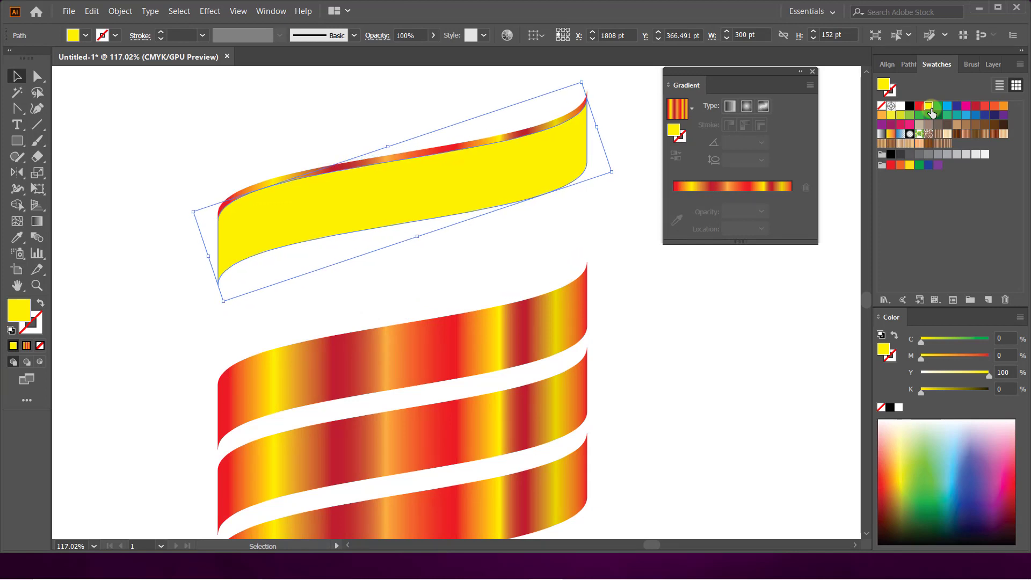
key(Down)
click(498, 342)
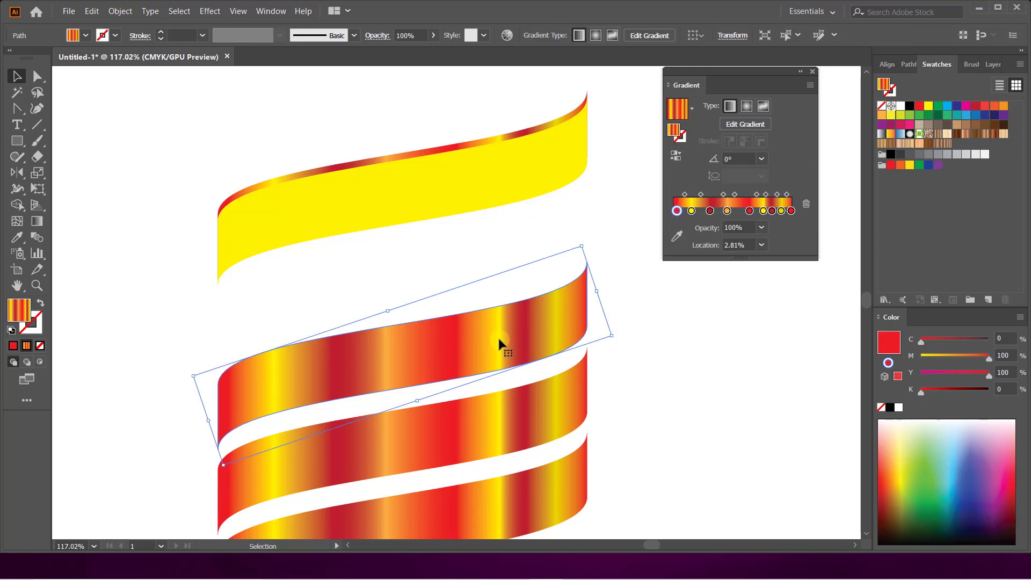
key(shift+Up)
key(shift+Up)
key(shift+Up)
key(shift+Up)
key(shift+Up)
key(shift+Up)
key(shift+Up)
key(shift+Up)
key(shift+Up)
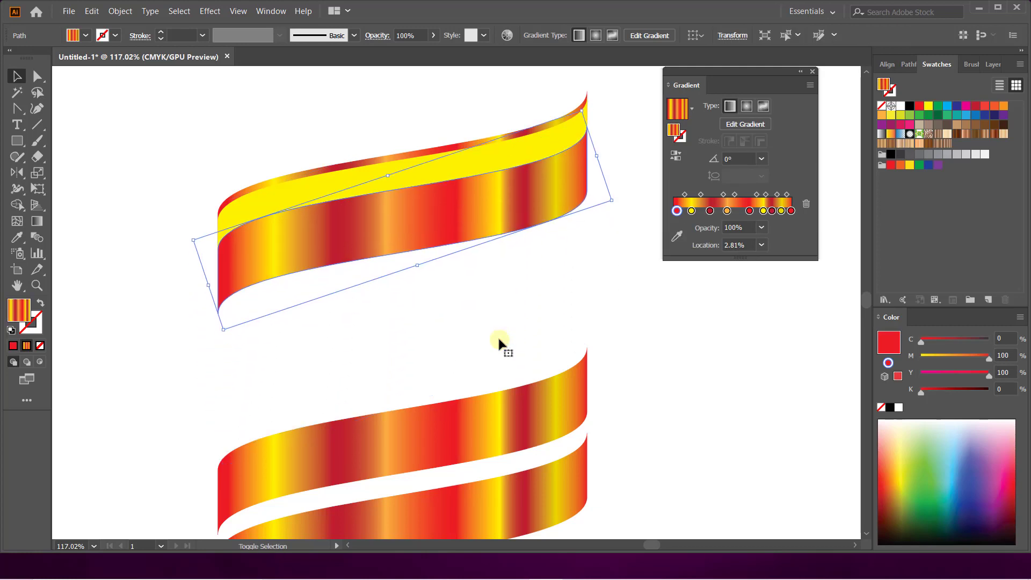
key(shift+Up)
key(shift+Up)
key(shift+Up)
key(shift+Up)
key(shift+Up)
key(shift+Up)
key(Up)
key(Up)
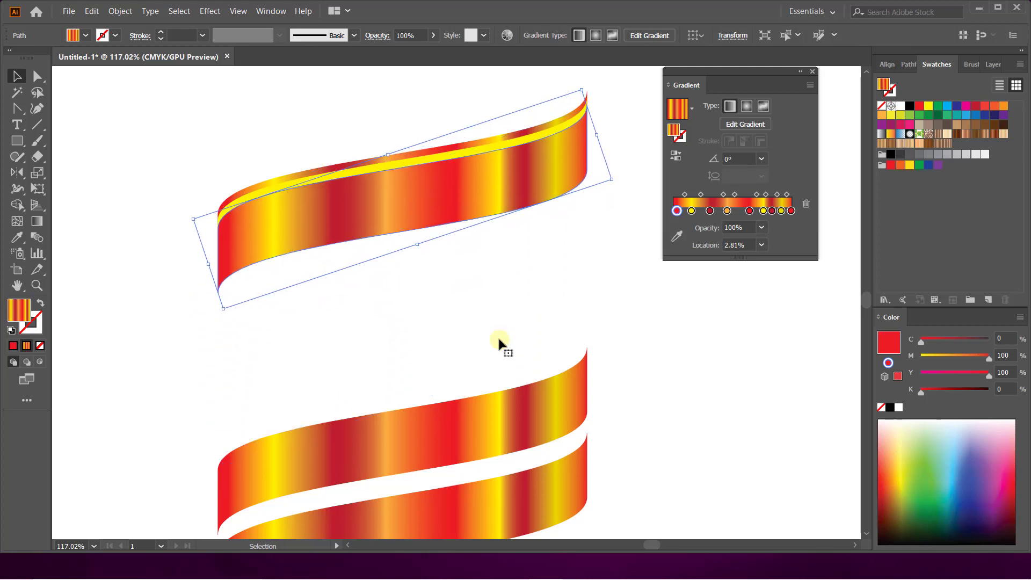
key(Up)
key(Up)
key(Down)
- Fill the middle copy yellow, nudge it up, and send it behind the gradient ribbon
click(493, 445)
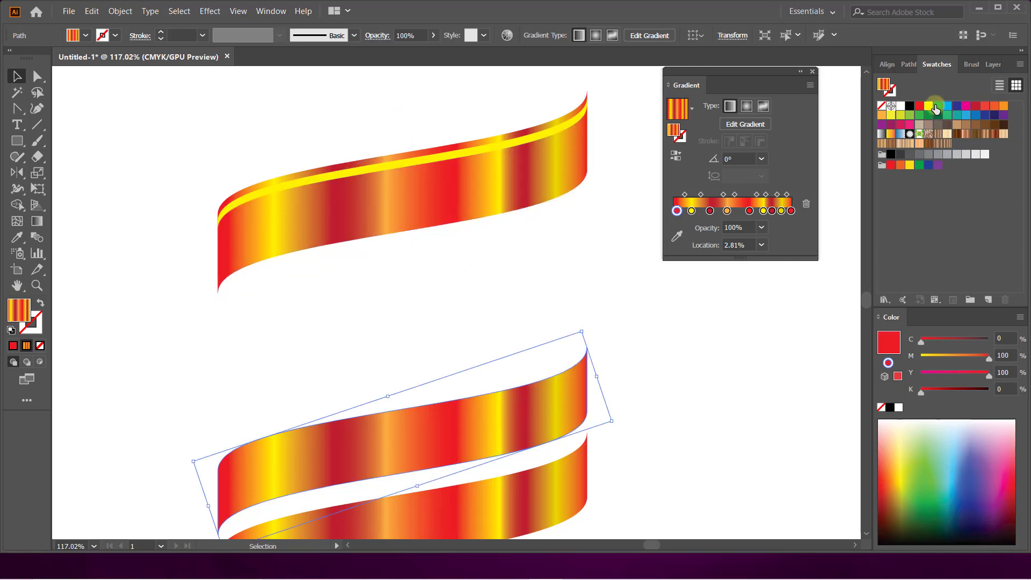
click(927, 107)
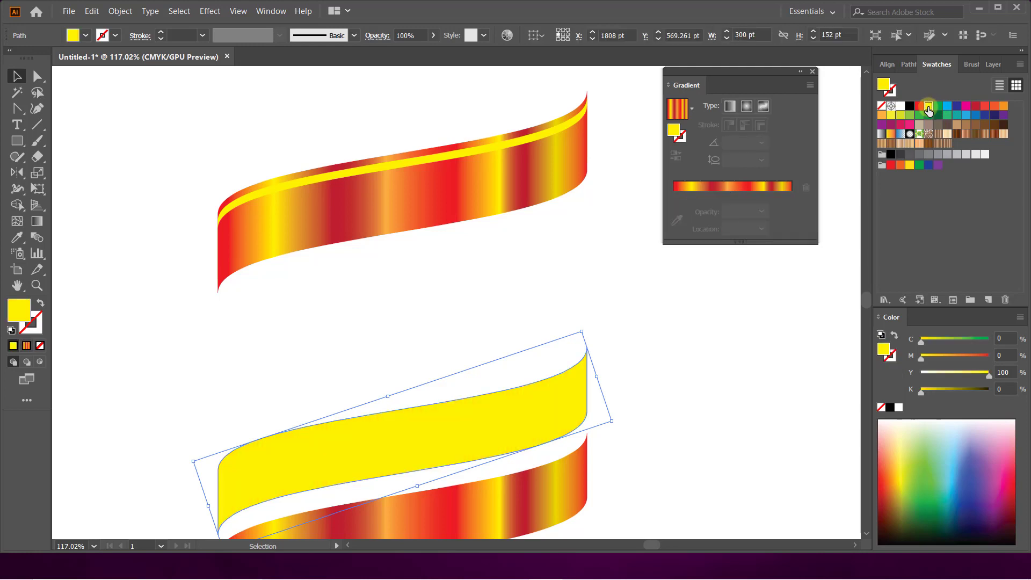
key(Up)
key(Up)
key(Up)
key(Up)
key(Up)
key(Up)
key(Up)
key(Up)
key(Up)
key(Up)
key(Up)
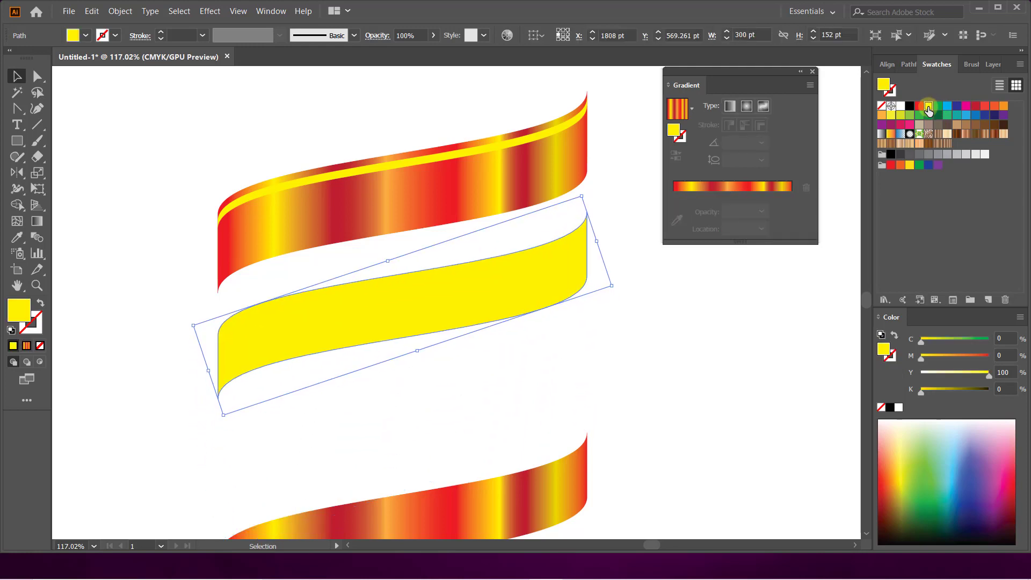
key(Up)
key(Up)
key(Up)
key(Up)
key(Up)
key(Up)
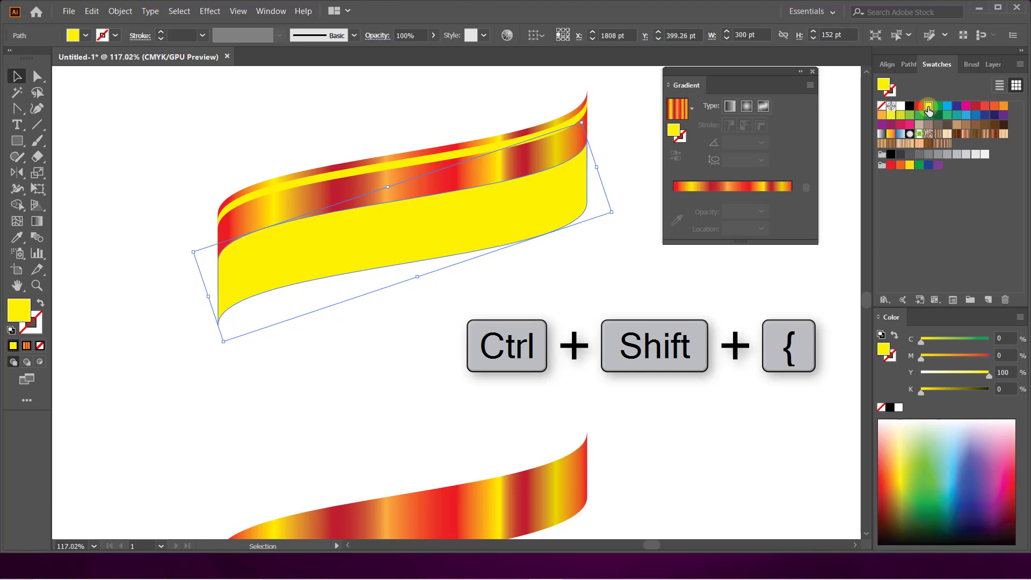
key(ctrl+shift+bracketleft)
key(Up)
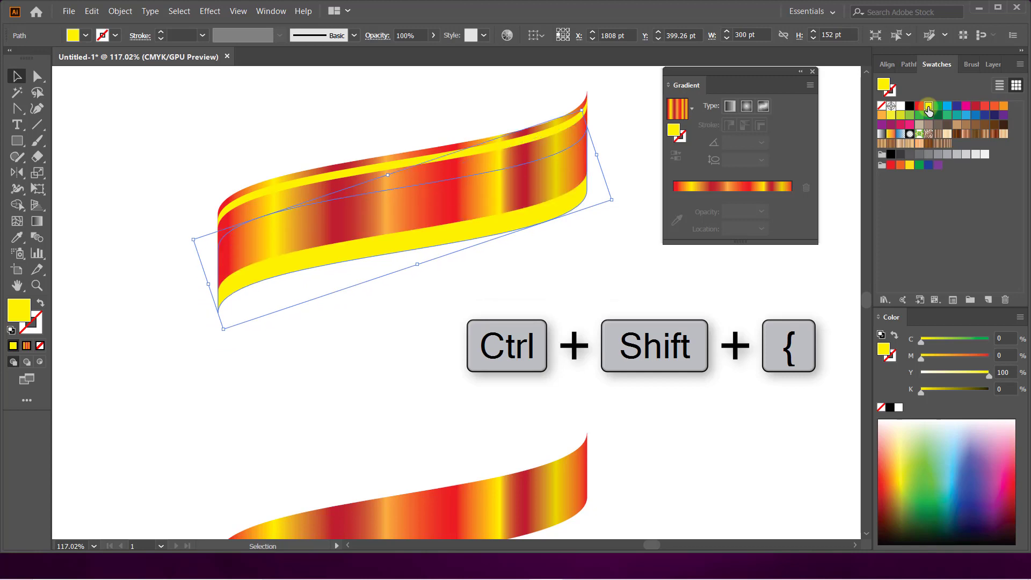
key(Up)
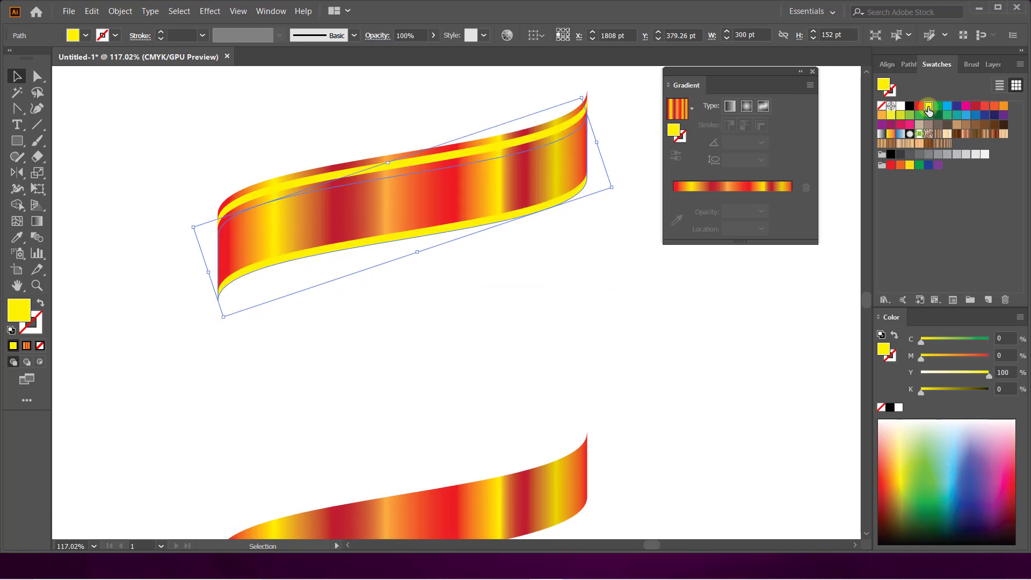
- Raise the lower gradient ribbon over the yellow layers and send it backward
click(568, 493)
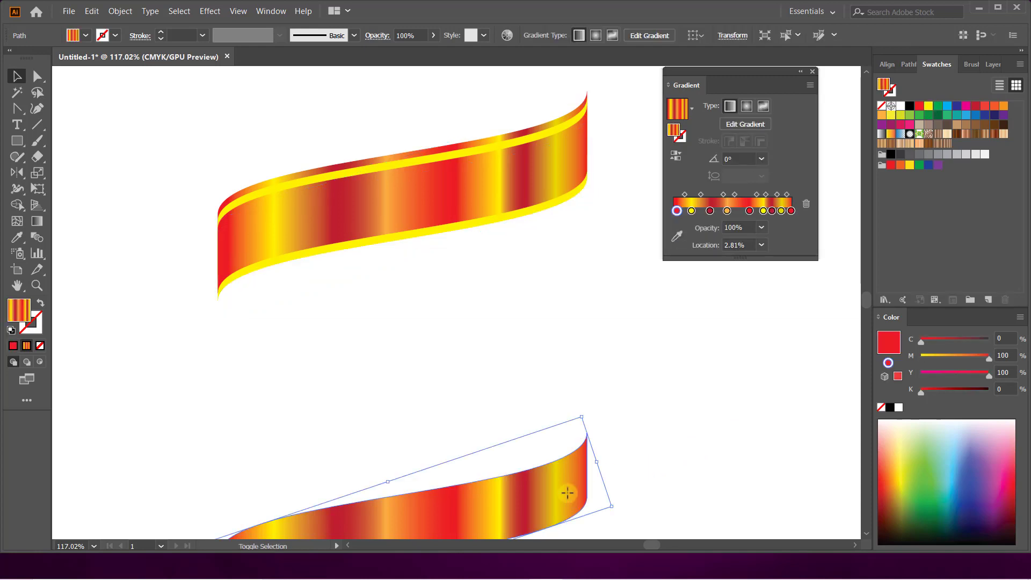
key(Up)
key(Up)
key(Up)
key(Up)
key(Up)
key(Up)
key(Up)
key(Up)
key(Up)
key(Up)
key(Up)
key(Up)
key(ctrl+shift+bracketleft)
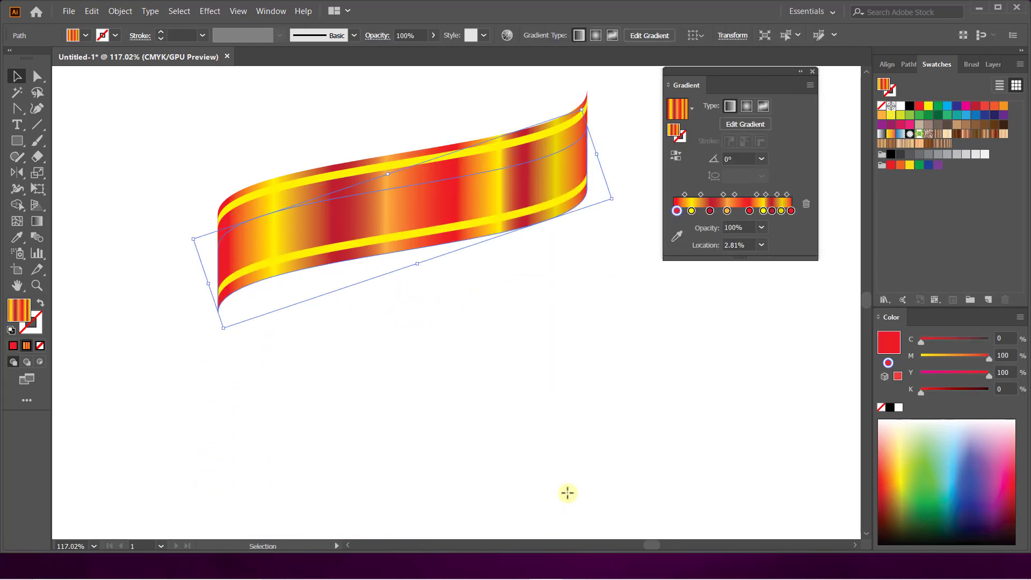
key(ctrl+minus)
key(ctrl+minus)
- Copy the ribbon below and reflect the copy across the vertical axis
drag(403, 205, 407, 327)
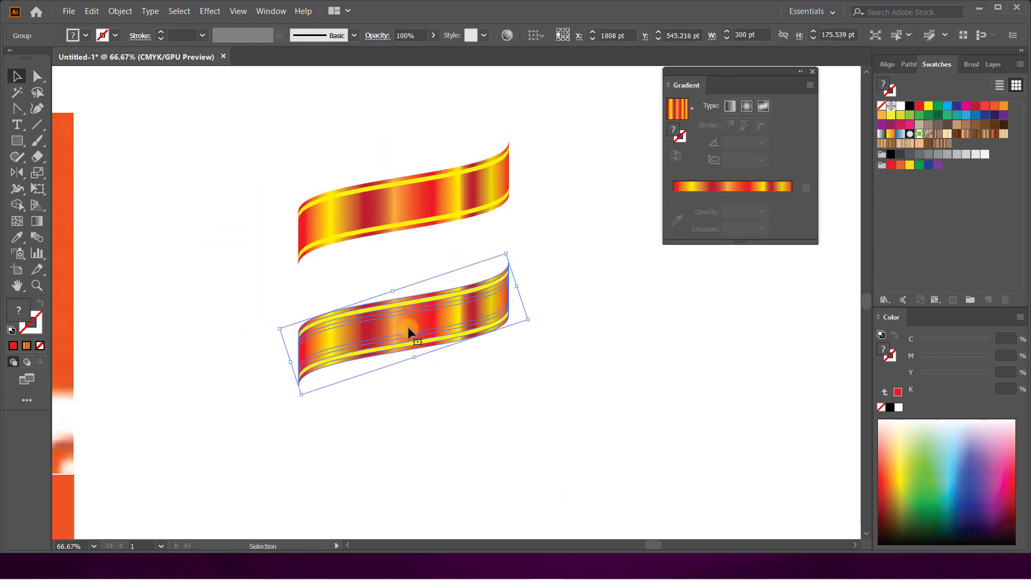
right_click(408, 328)
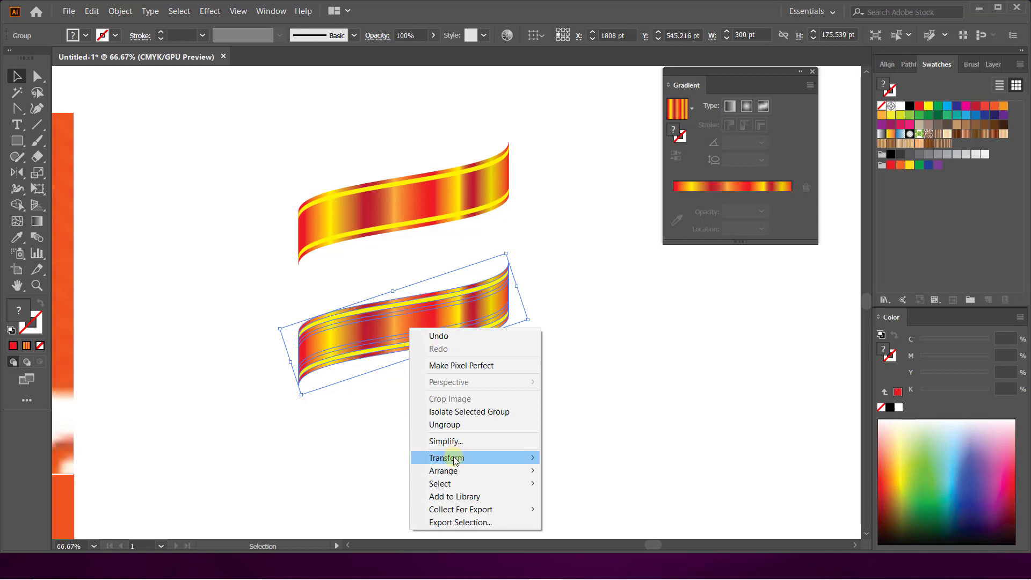
mouse_move(447, 457)
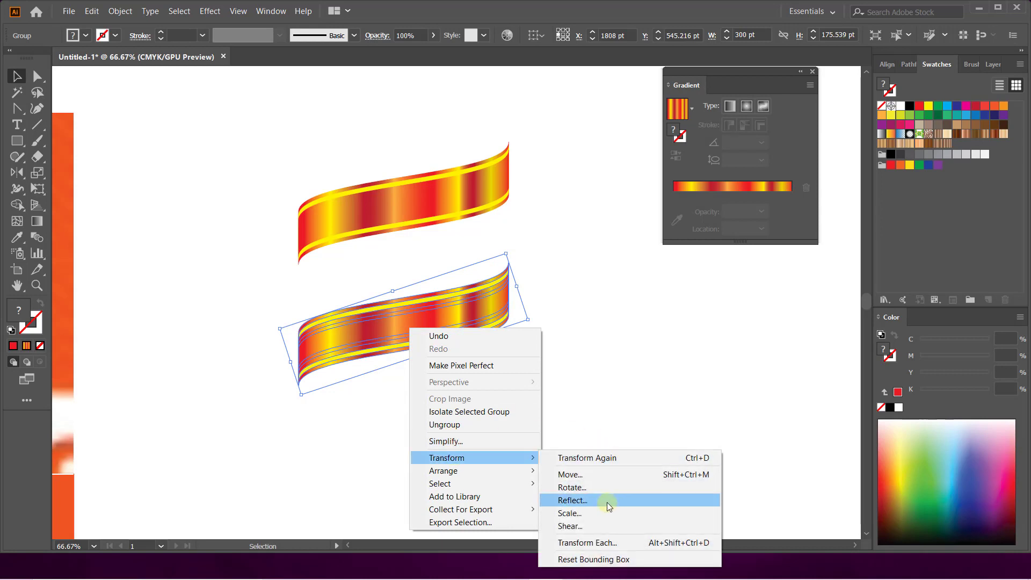
click(607, 501)
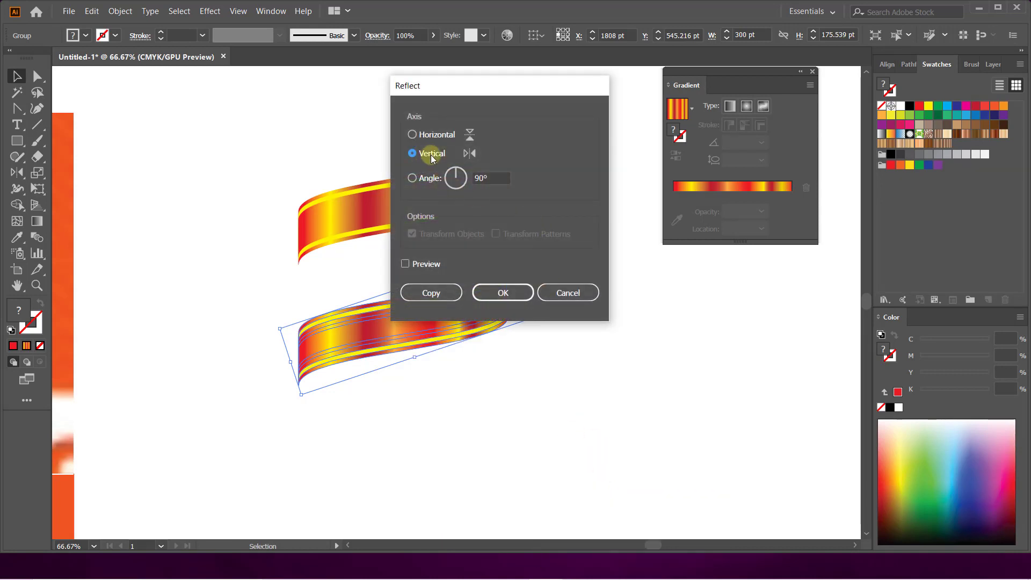
click(507, 296)
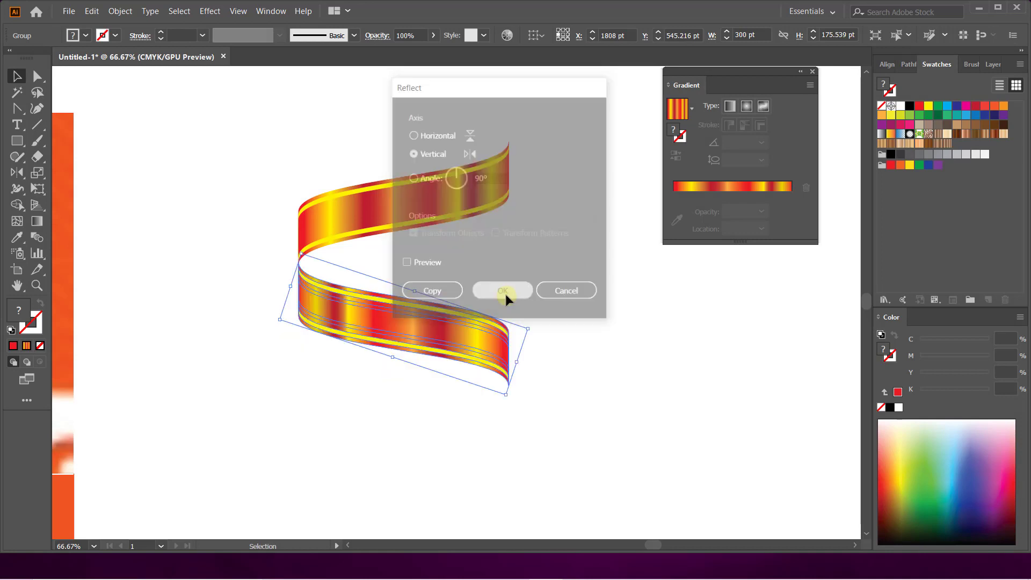
click(563, 383)
- Raise the mirrored copy to meet the upper ribbon as a folded turn
key(z)
drag(268, 168, 450, 407)
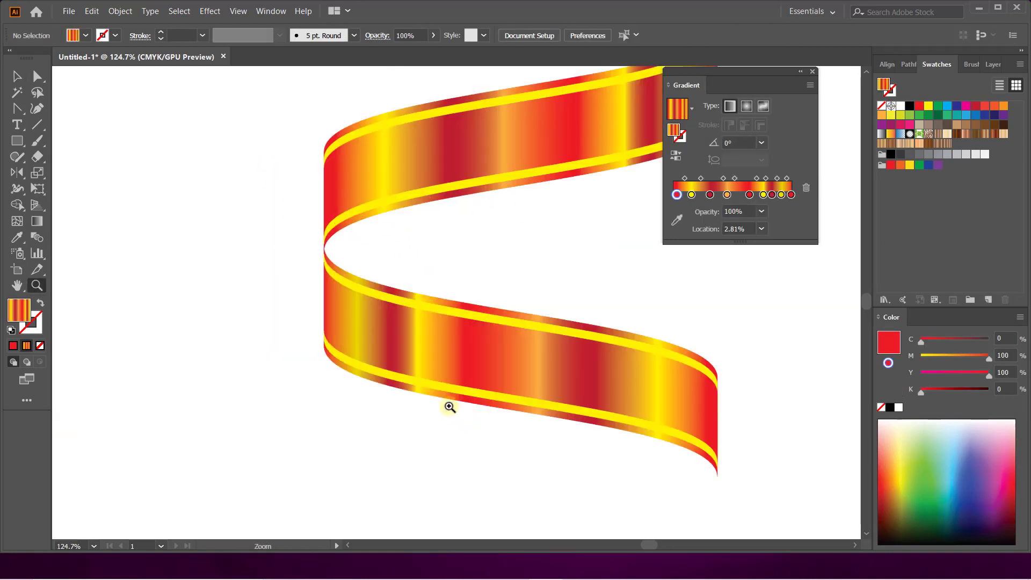
key(v)
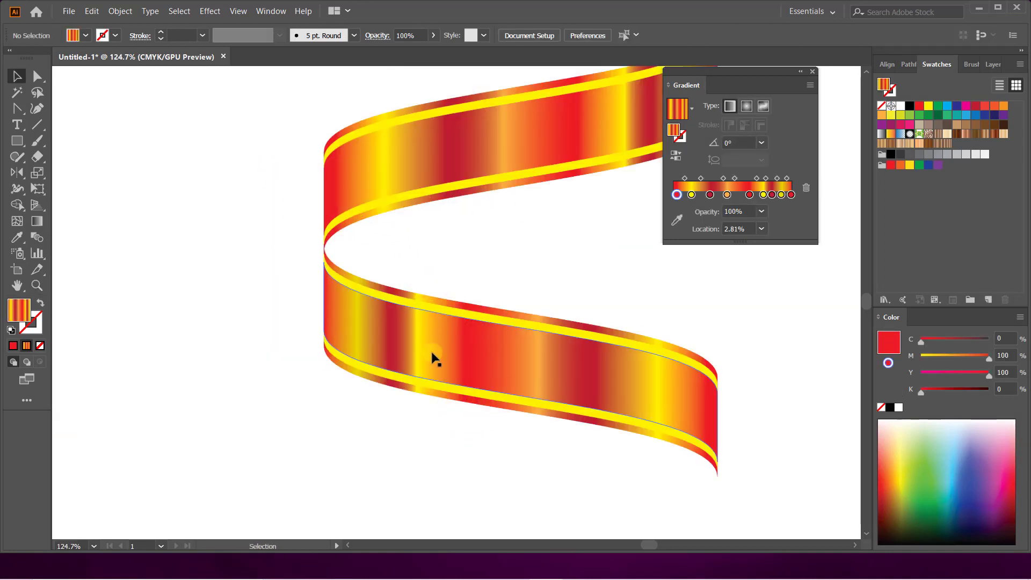
mouse_move(429, 304)
mouse_down()
mouse_move(423, 252)
mouse_move(430, 259)
mouse_up()
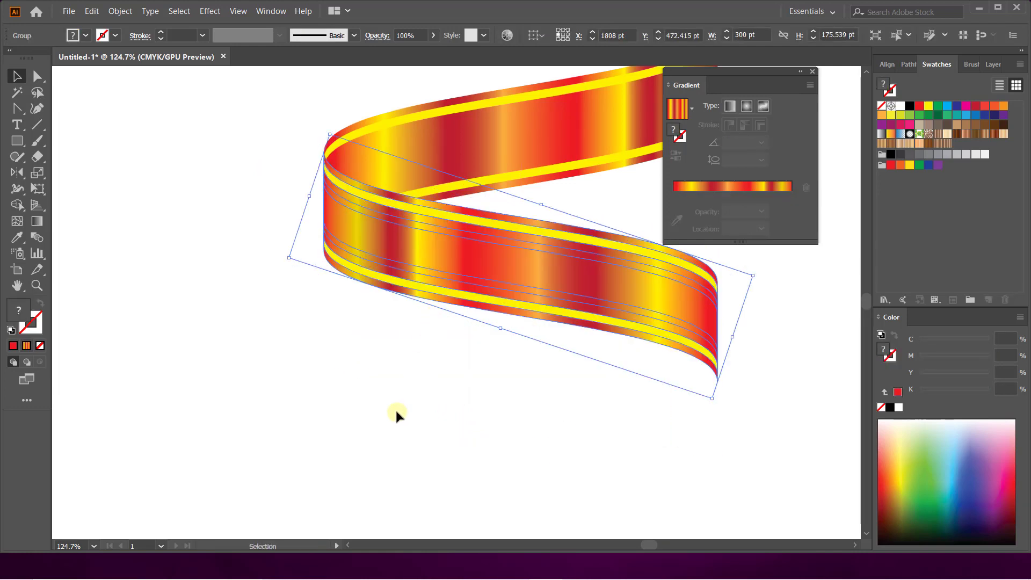
click(395, 408)
- Zoom out and inspect the lower ribbon group by selecting it
key(ctrl+minus)
key(ctrl+minus)
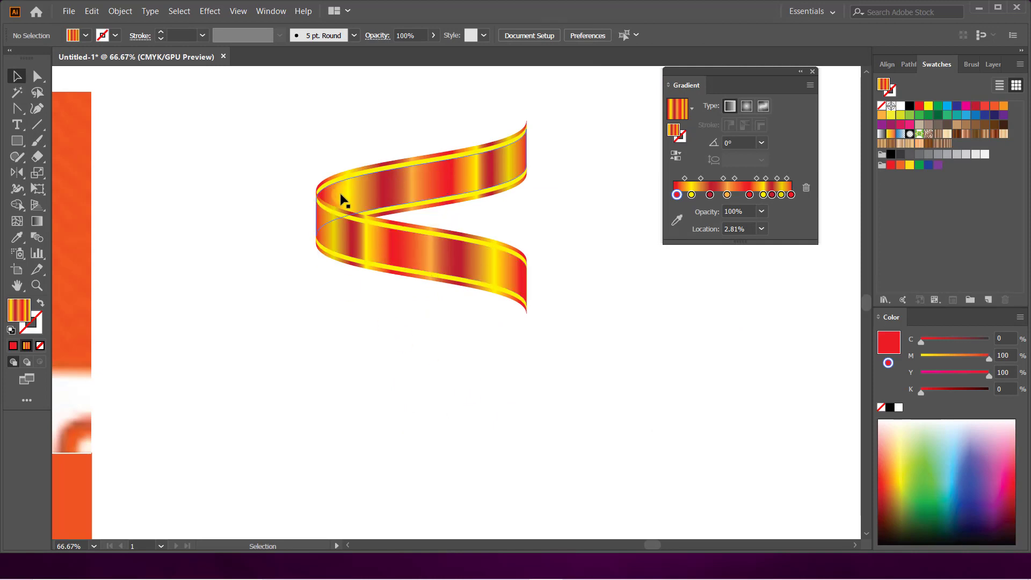
click(462, 275)
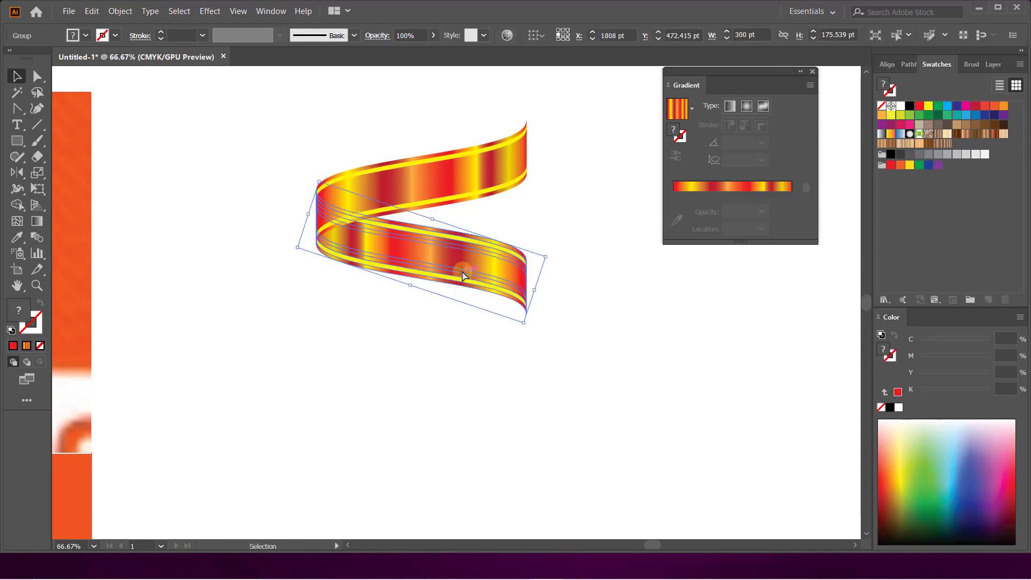
click(441, 401)
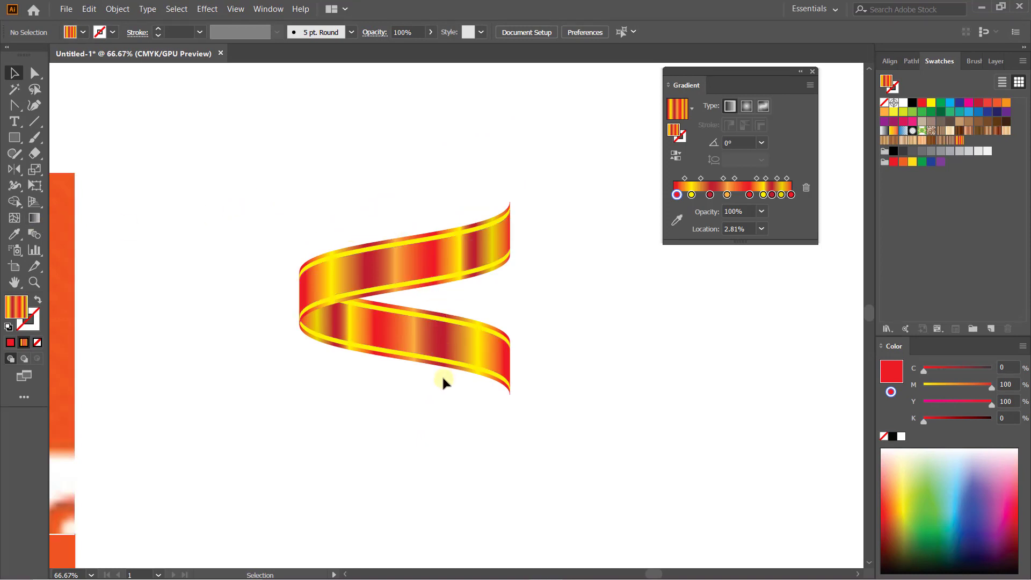
click(467, 335)
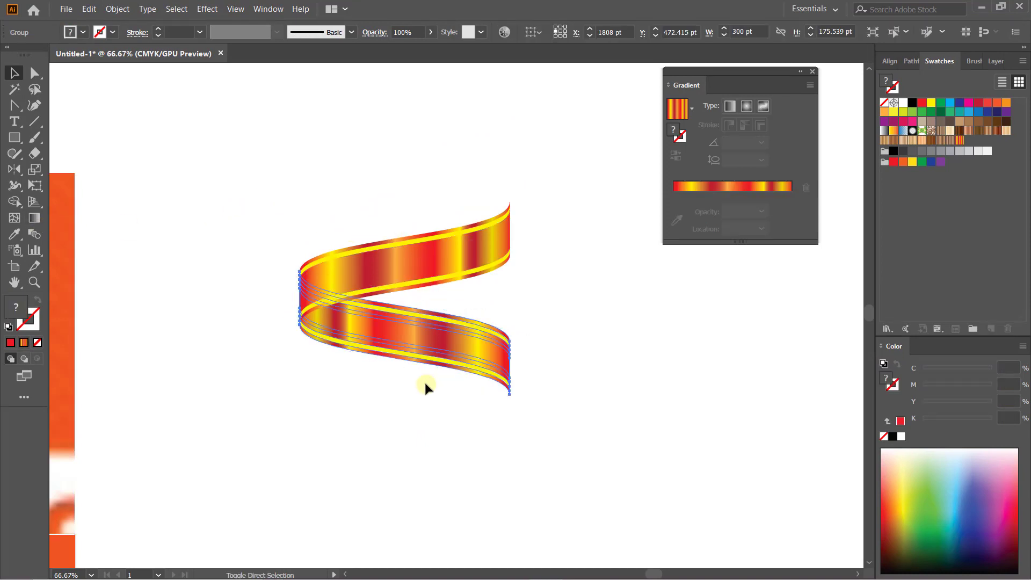
click(423, 169)
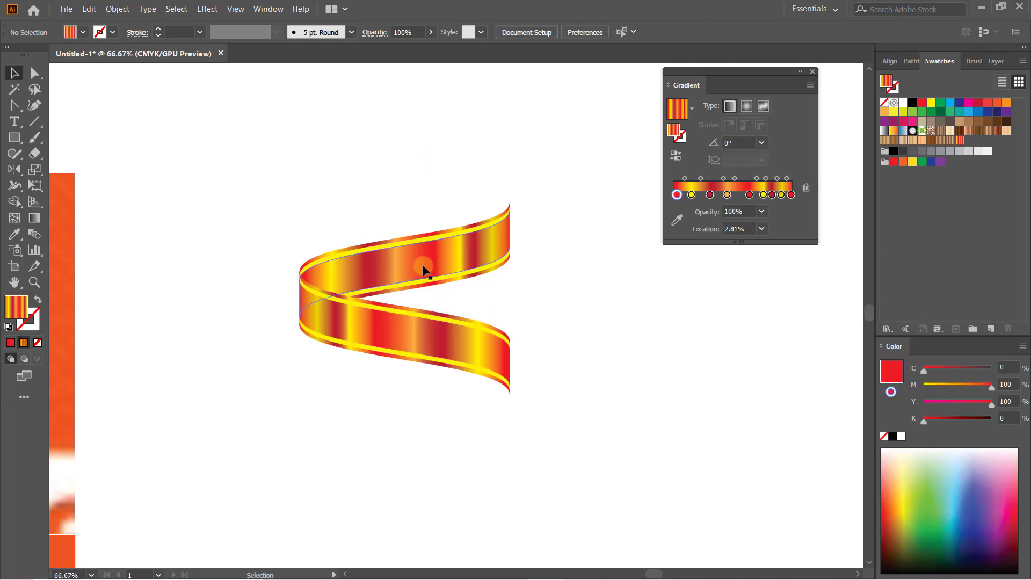
- Delete the two yellow edge stripes behind the upper ribbon
click(504, 222)
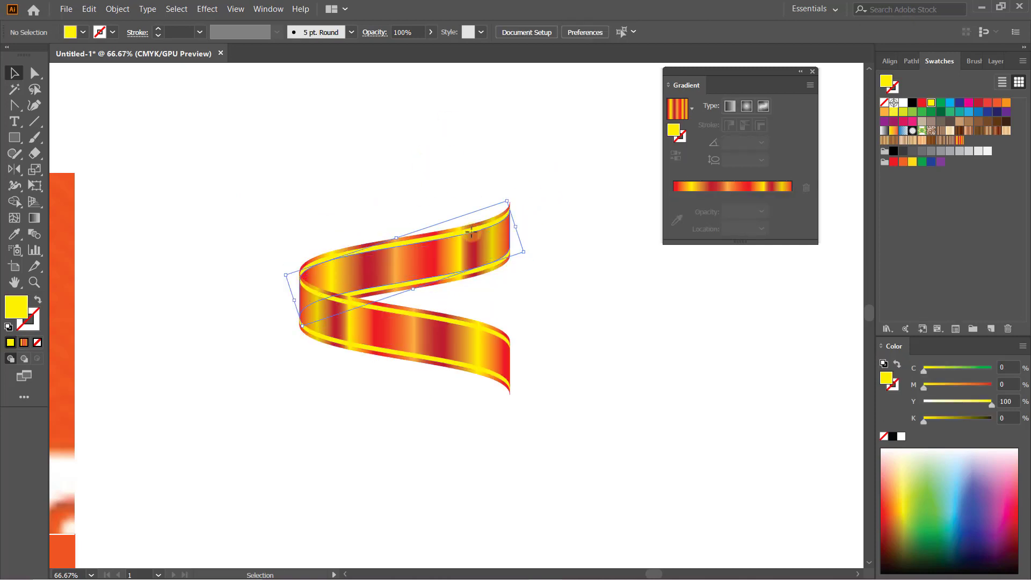
drag(467, 230, 467, 192)
key(Delete)
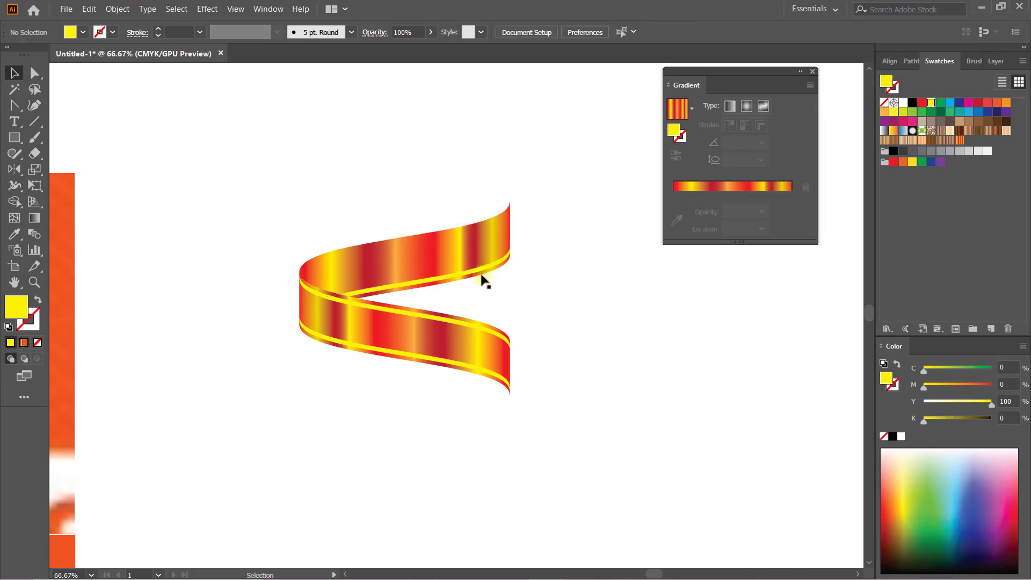
click(482, 273)
key(Delete)
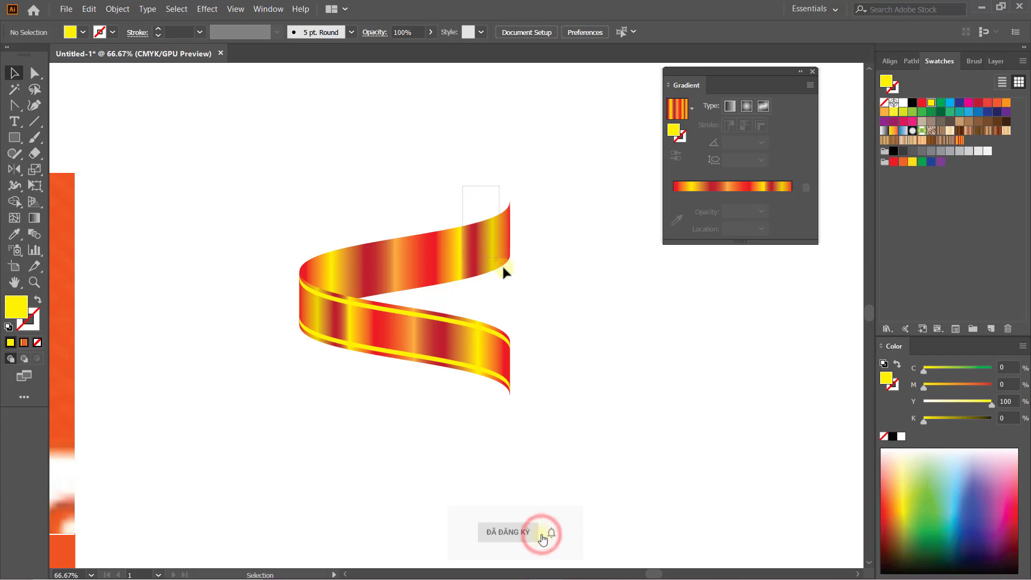
- Remove the yellow stops from the upper ribbon's gradient and move the red stop to its start
click(512, 286)
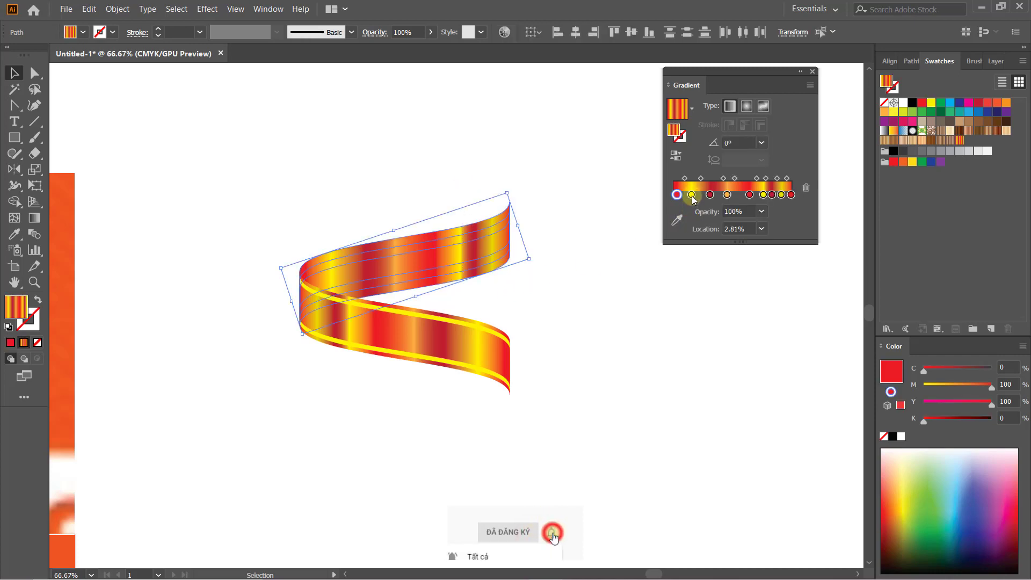
drag(691, 195, 692, 242)
mouse_move(677, 194)
mouse_down()
mouse_move(707, 216)
mouse_move(673, 195)
mouse_up()
mouse_move(763, 194)
mouse_down()
mouse_move(762, 226)
mouse_move(781, 226)
mouse_up()
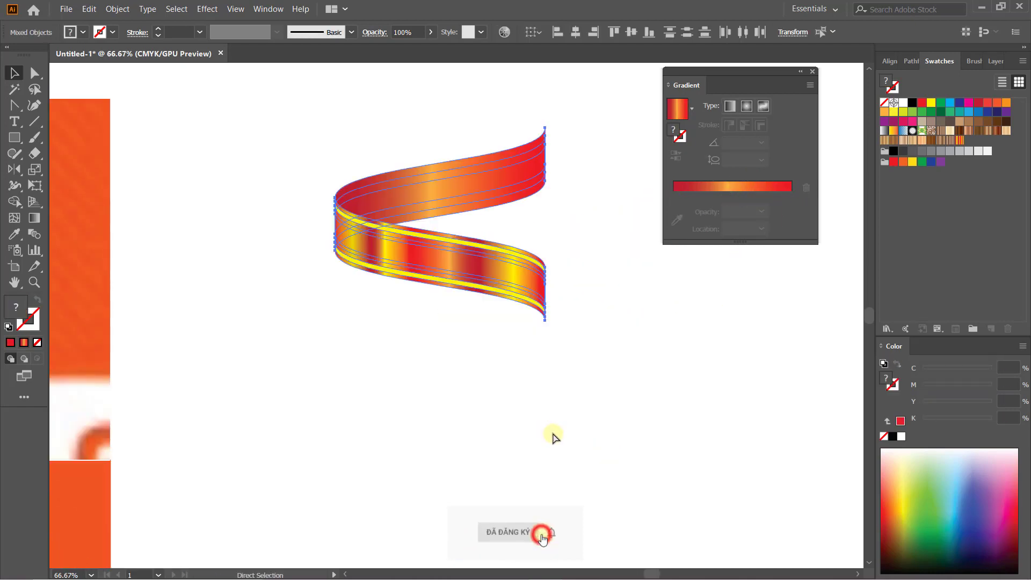
- Copy the ribbon piece downward and repeat the copy twice to extend the spiral
key(v)
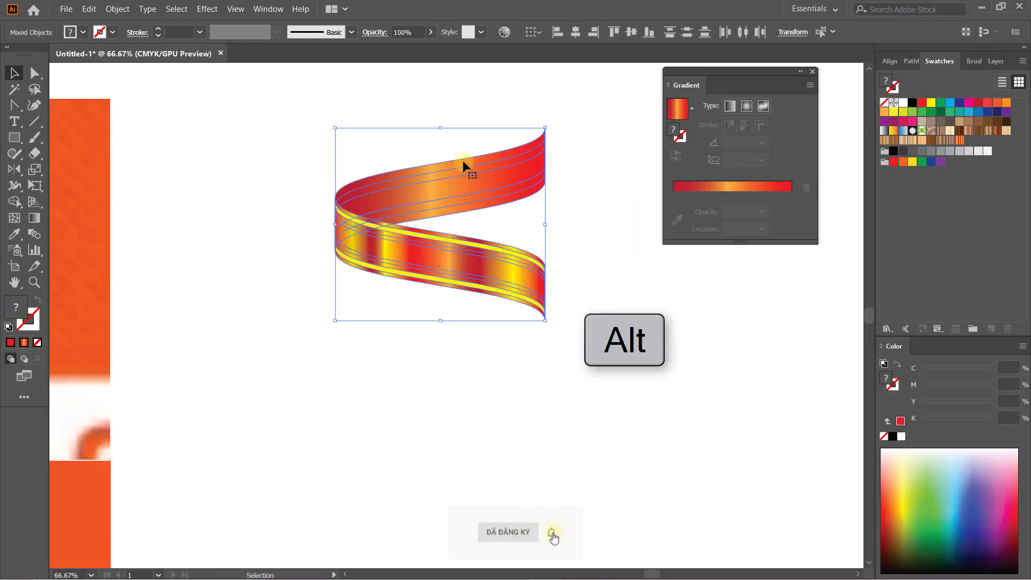
drag(453, 179, 472, 318)
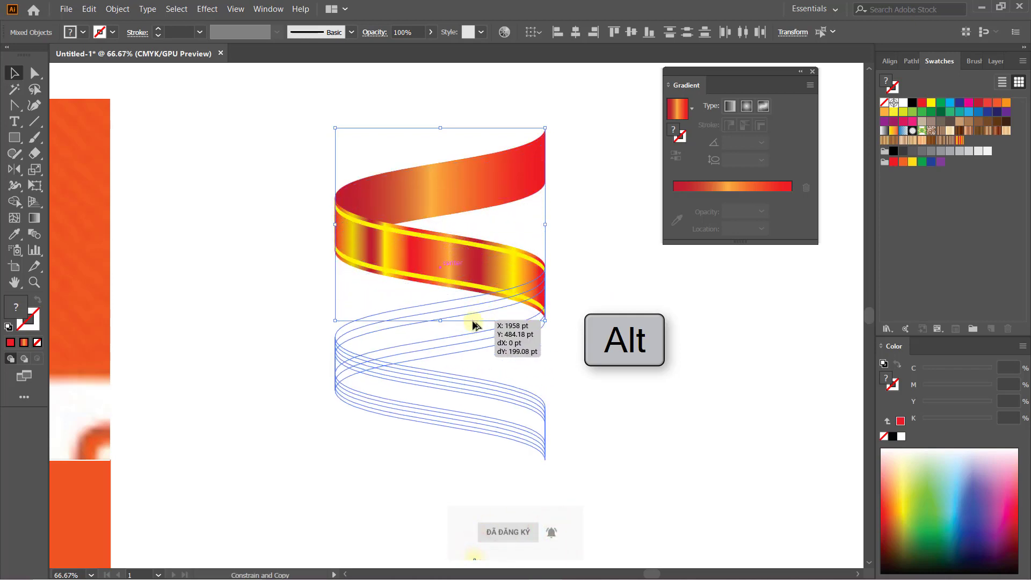
drag(471, 318, 471, 318)
key(ctrl+d)
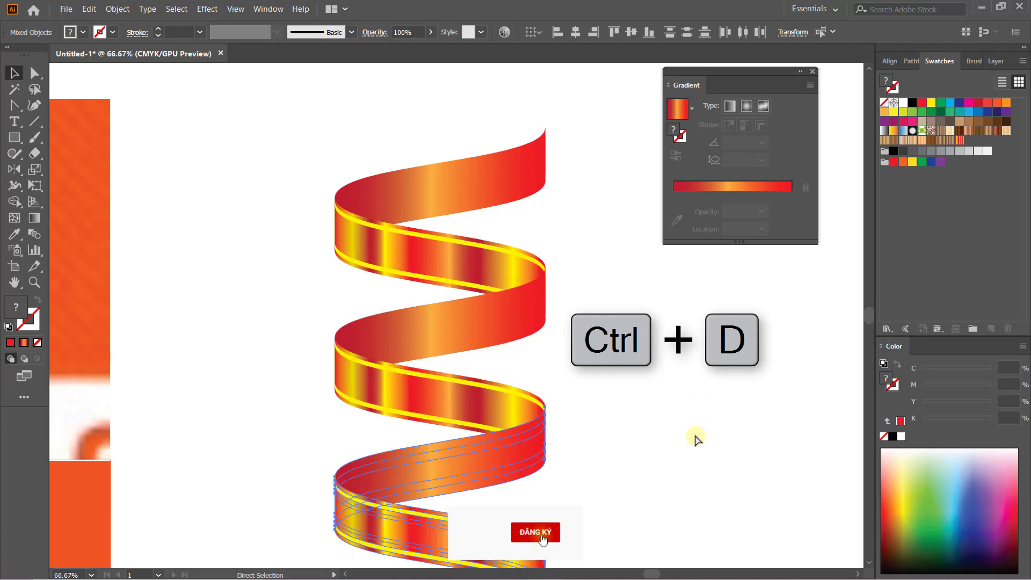
key(ctrl+d)
drag(645, 472, 656, 337)
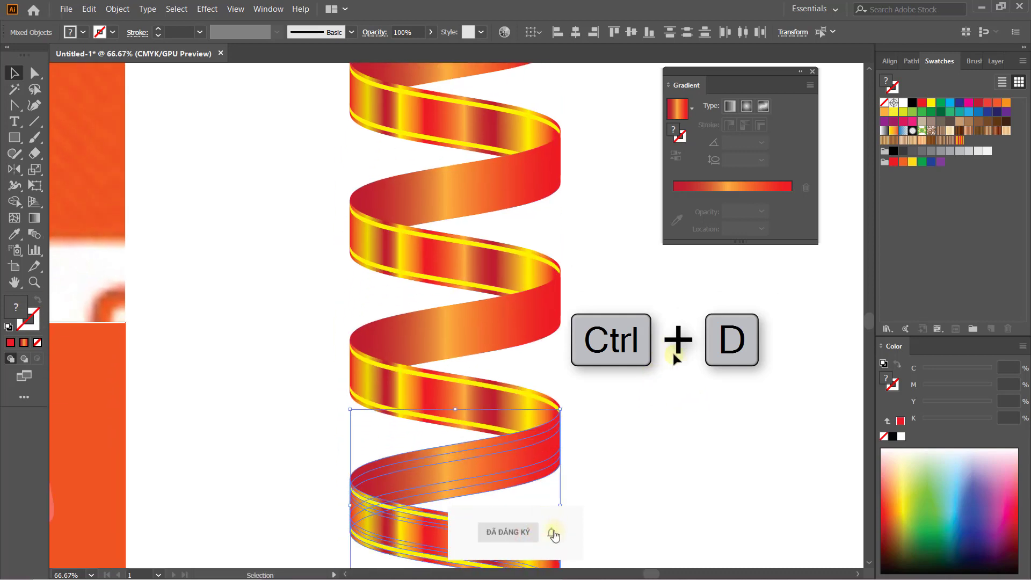
click(656, 322)
key(ctrl+minus)
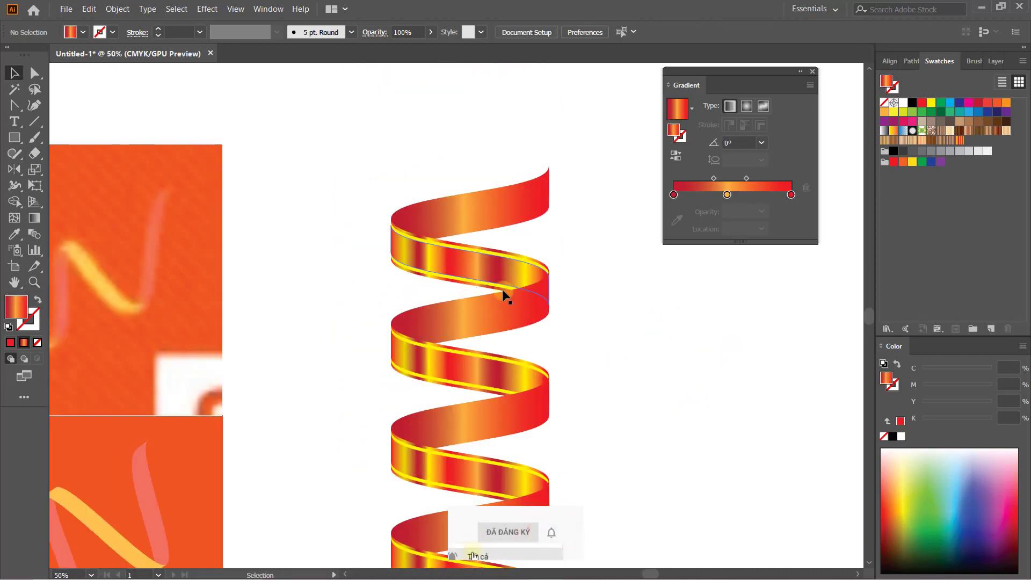
- Send one ribbon piece behind the others and move the lower piece down into place
click(472, 320)
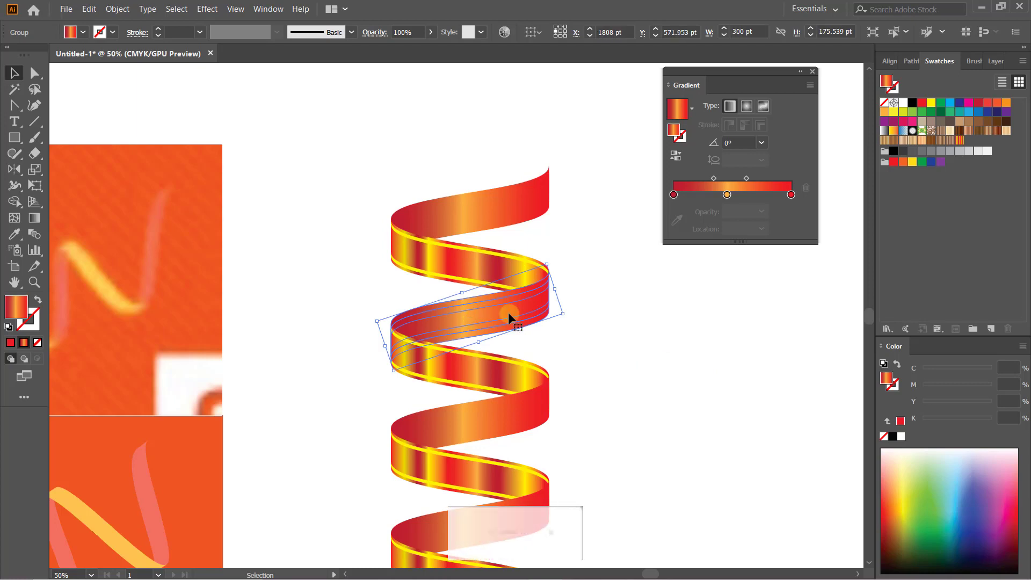
key(ctrl+shift+bracketleft)
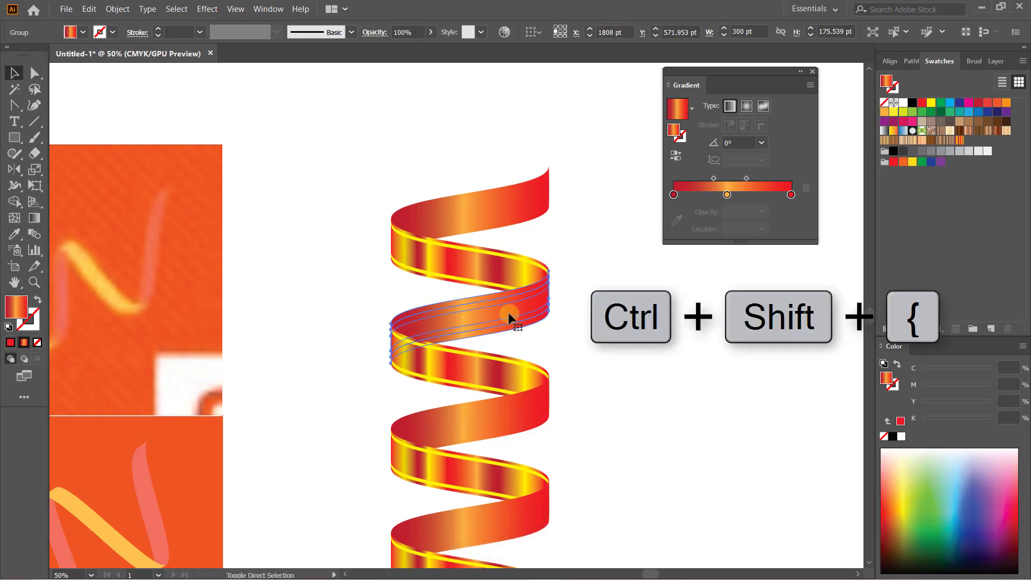
click(515, 422)
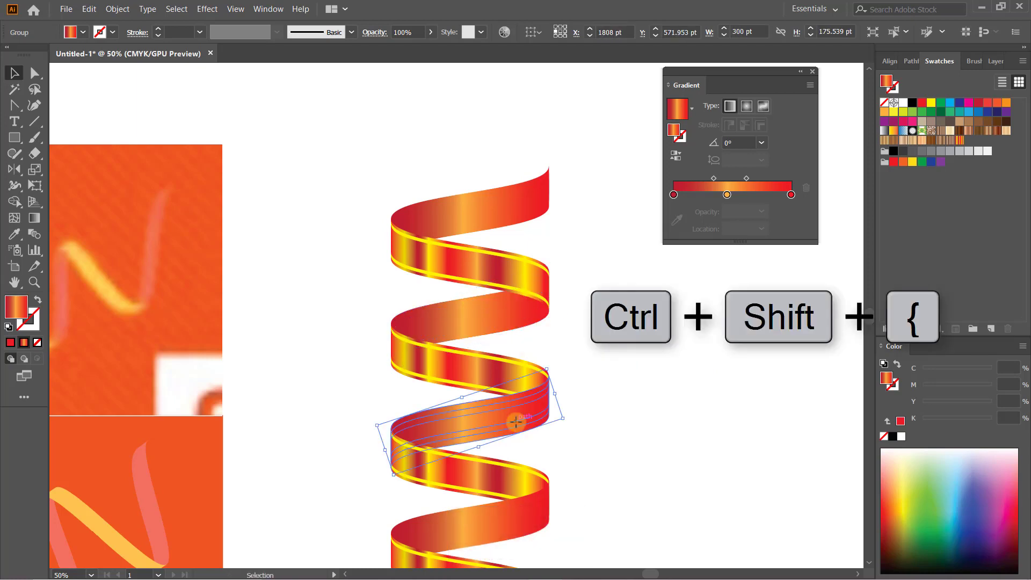
drag(515, 422, 534, 508)
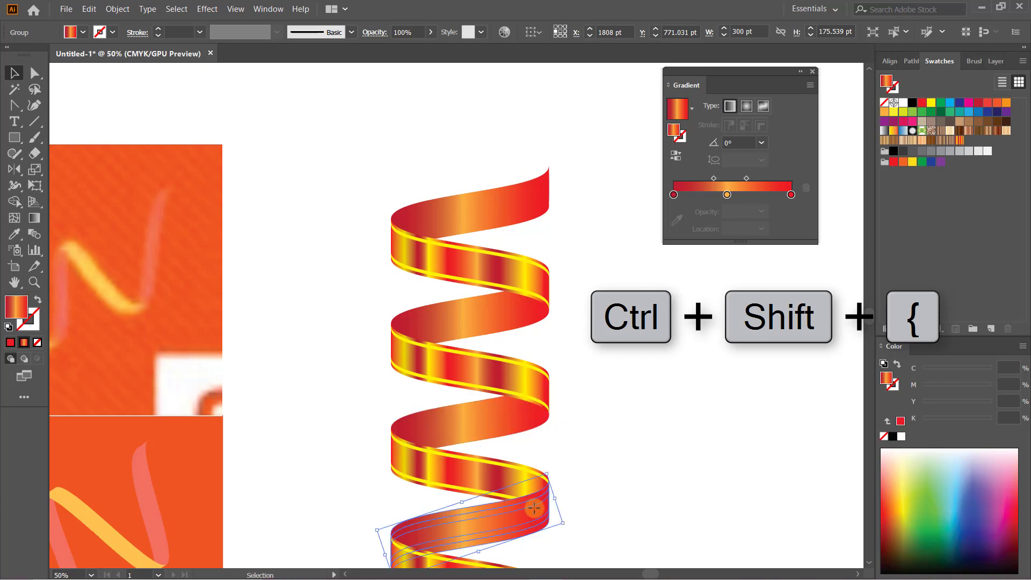
click(664, 440)
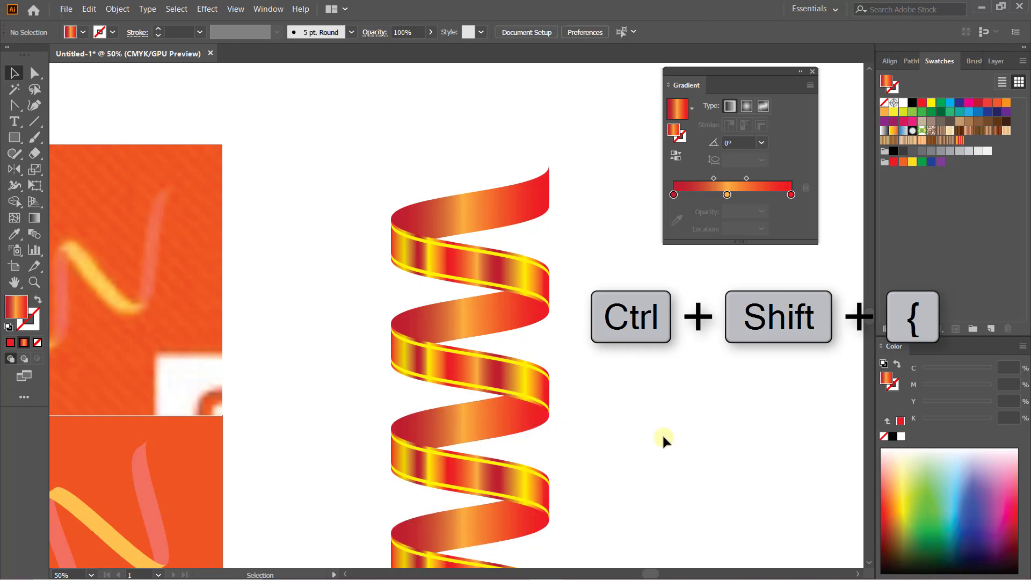
drag(664, 440, 635, 324)
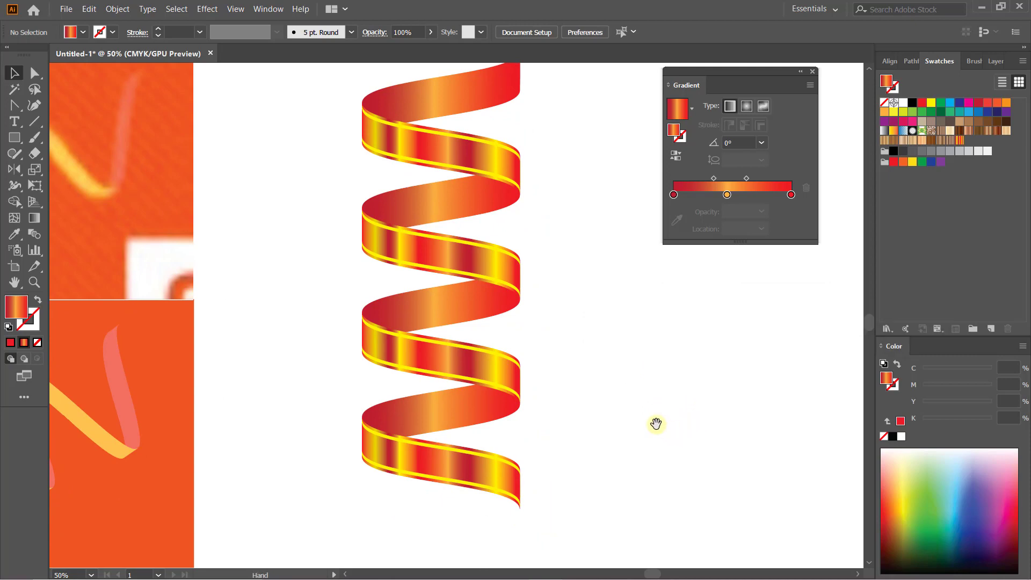
drag(656, 424, 655, 439)
- Move the spiral left and place a duplicate spiral to its right
drag(297, 107, 550, 520)
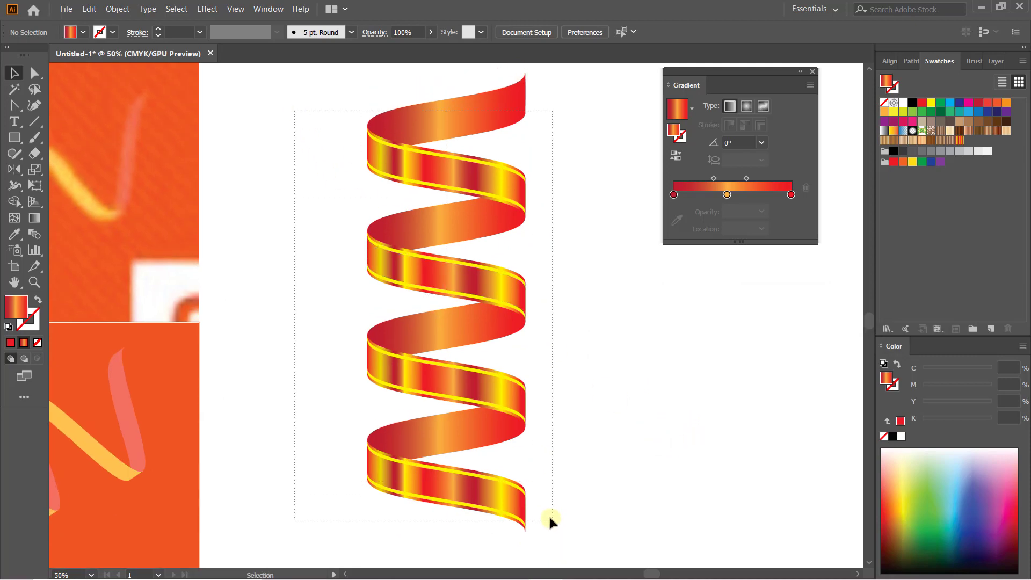
drag(500, 403, 341, 410)
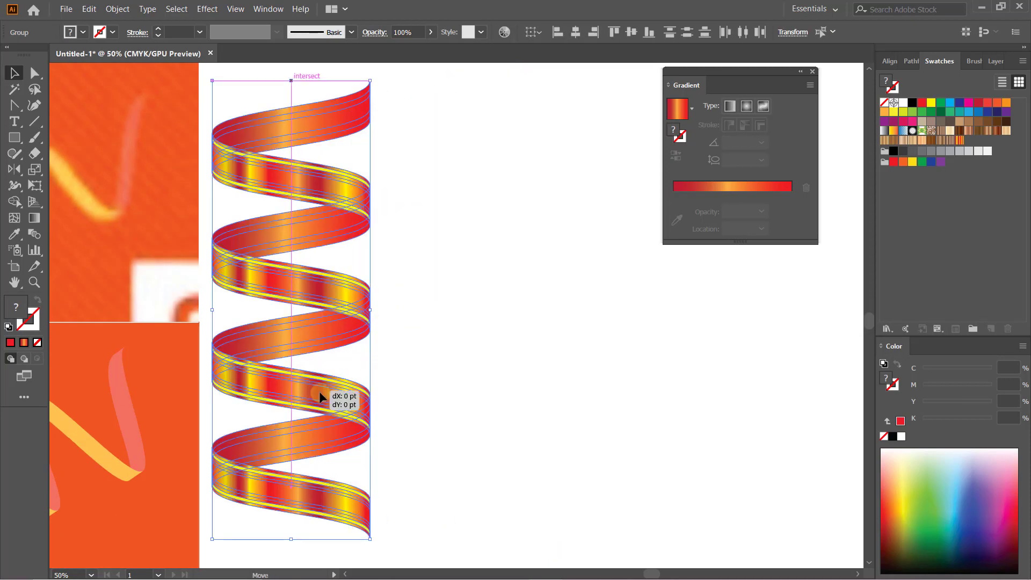
drag(319, 396, 555, 424)
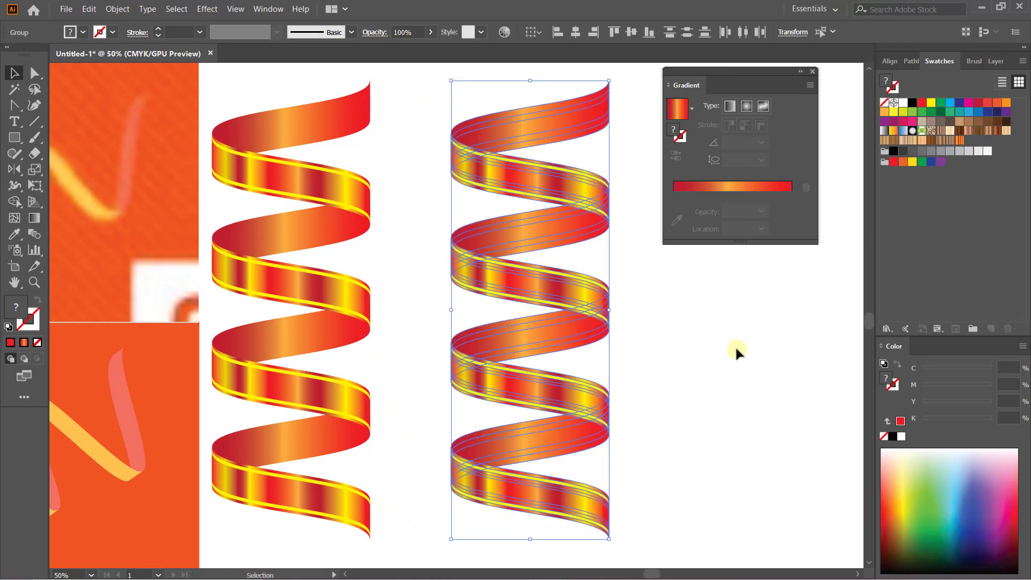
click(736, 351)
scroll(736, 352, up, 2)
- Pull the right spiral's top turn ends inward and lower its right end to narrow it
click(31, 77)
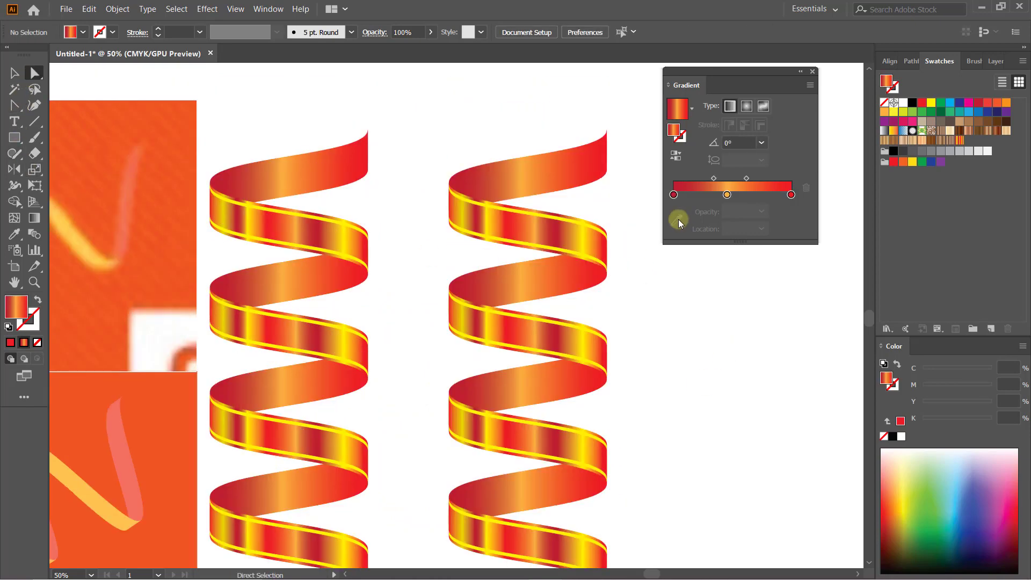
scroll(618, 376, down, 4)
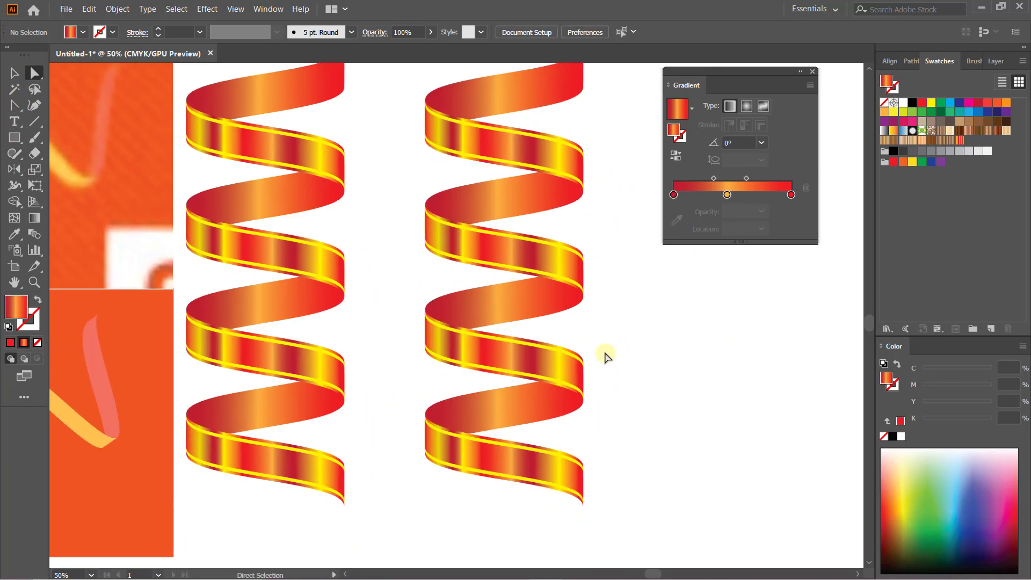
scroll(393, 215, up, 6)
drag(392, 215, 438, 299)
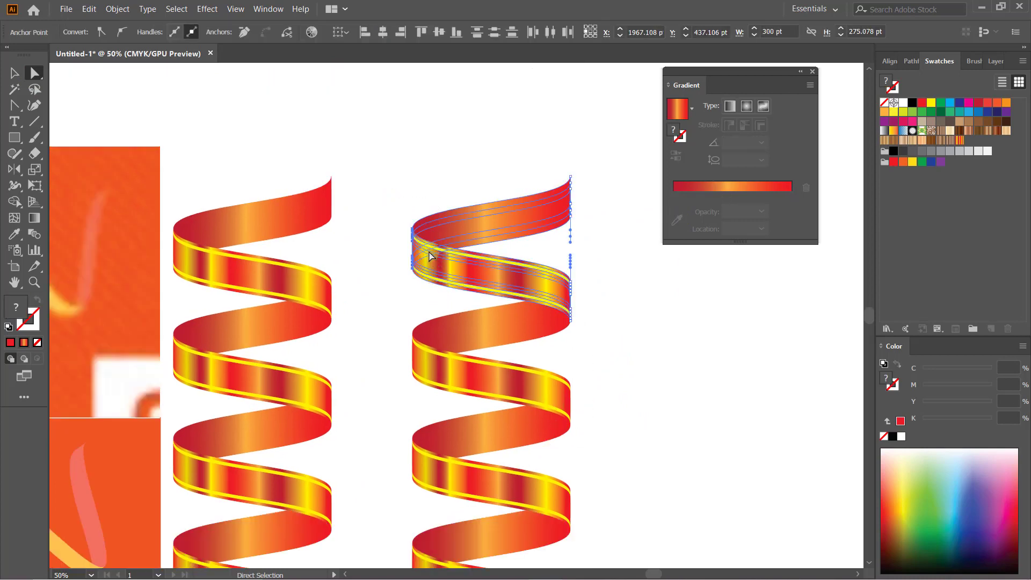
key(shift+Right)
key(shift+Right)
key(shift+Right)
key(shift+Right)
key(shift+Right)
key(shift+Right)
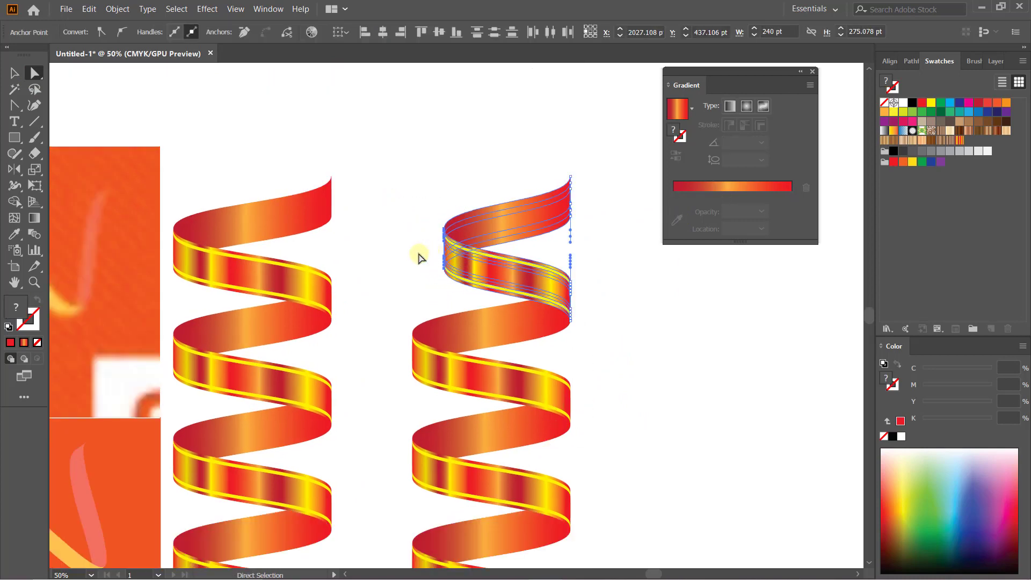
shift+click(582, 235)
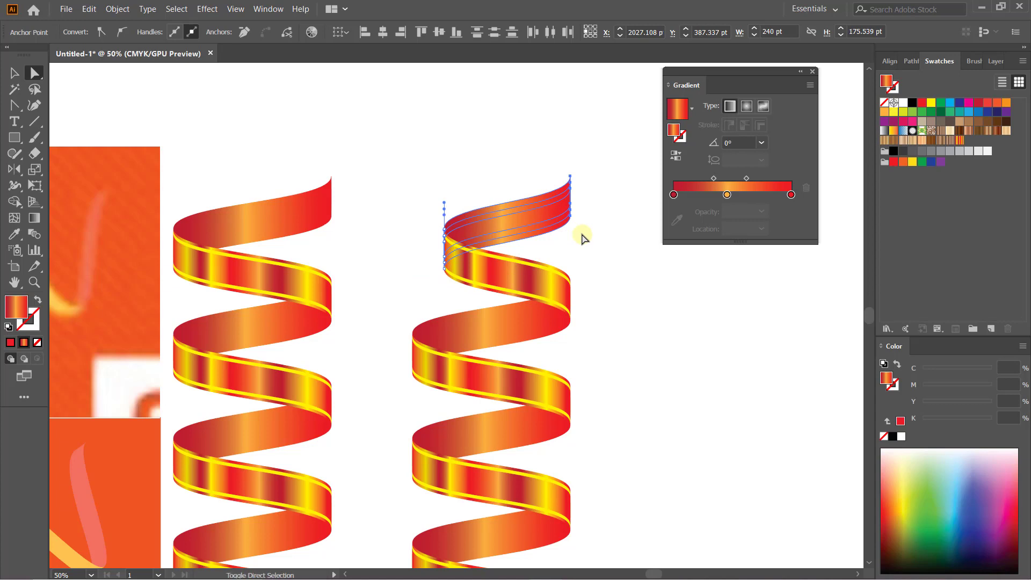
key(shift+Left)
key(shift+Left)
key(shift+Left)
key(shift+Left)
key(shift+Left)
key(shift+Down)
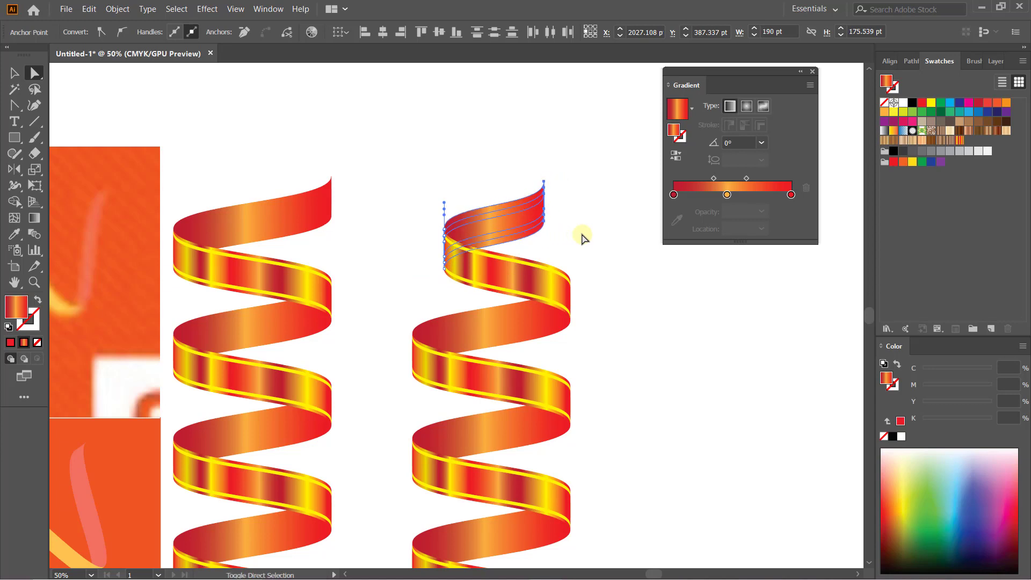
key(shift+Down)
drag(601, 330, 557, 449)
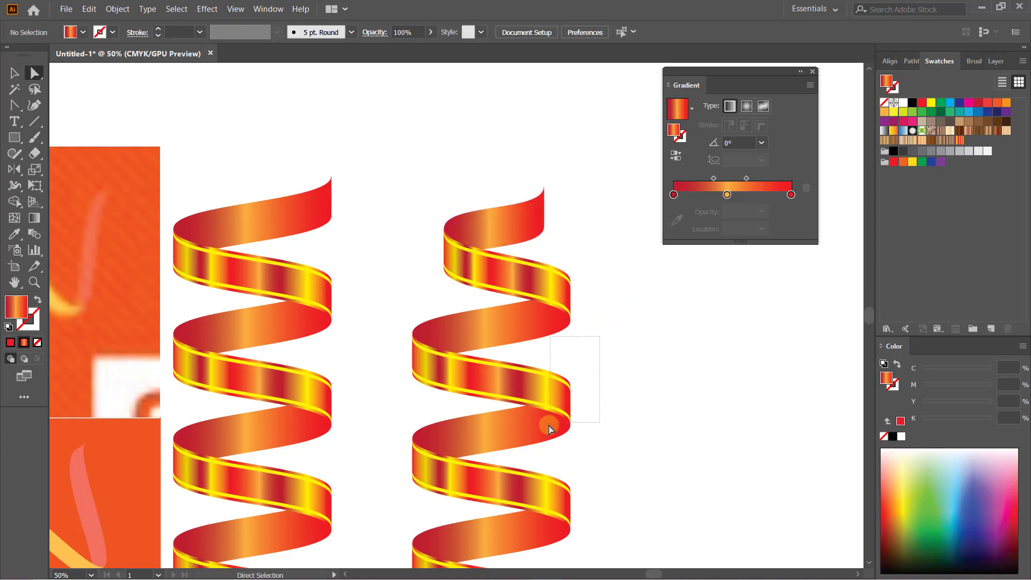
- Widen the middle turn by pushing both its ends outward
key(shift+Right)
key(shift+Right)
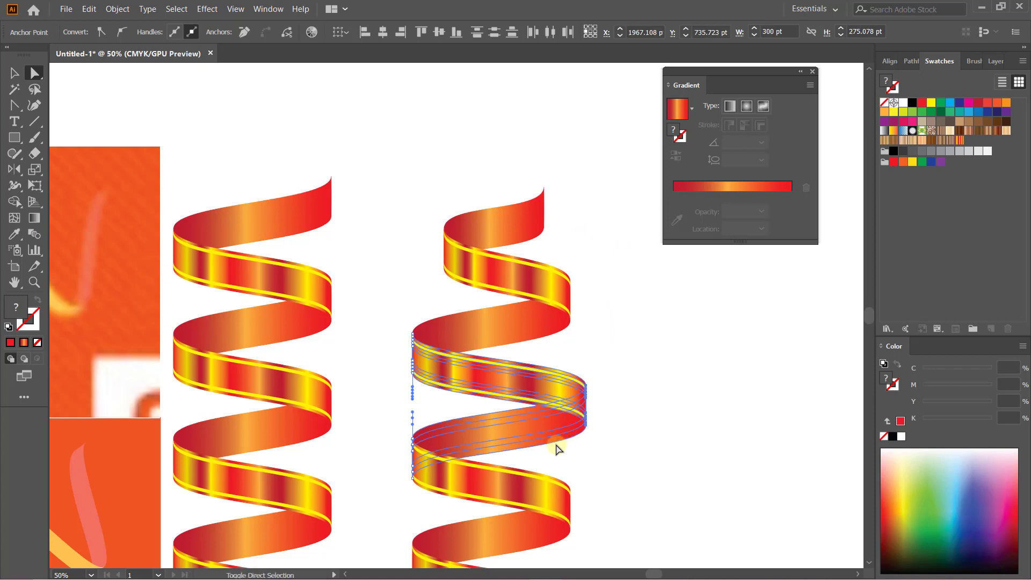
key(shift+Right)
key(shift+Right)
key(shift+Right)
drag(372, 304, 424, 390)
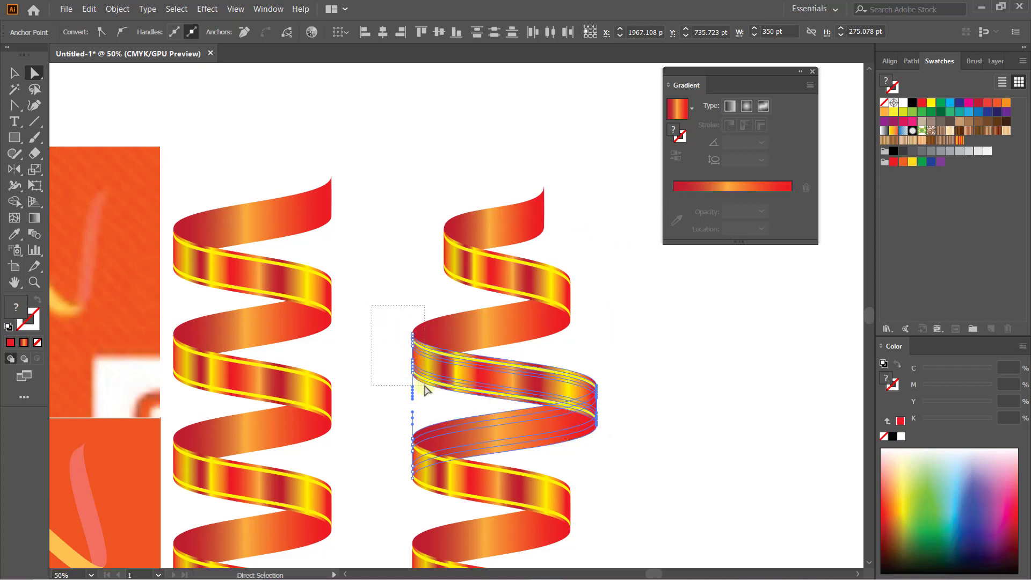
key(shift+Left)
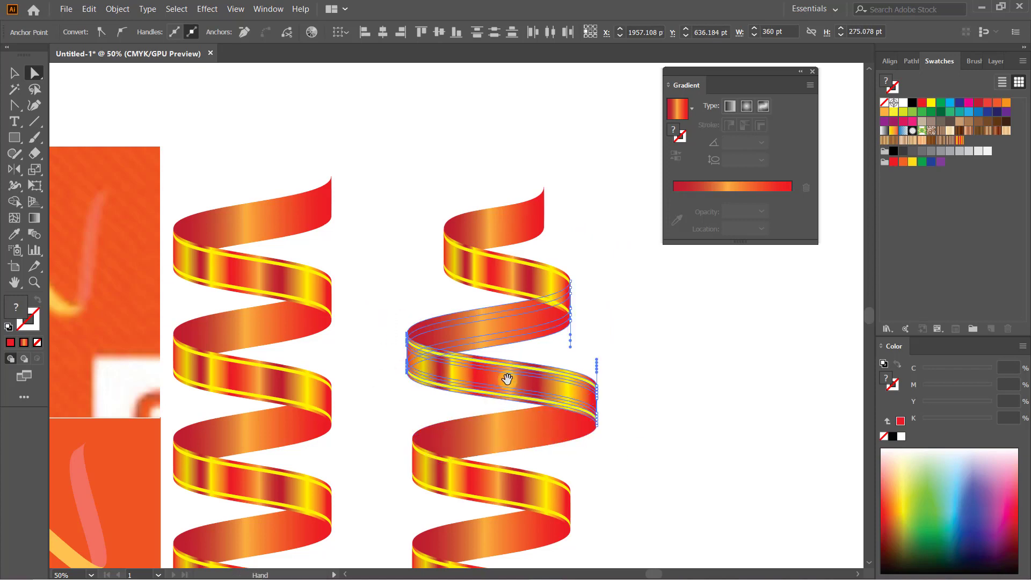
- Push the lower band's right and left ends outward
scroll(474, 221, down, 5)
scroll(475, 222, right, 2)
click(483, 341)
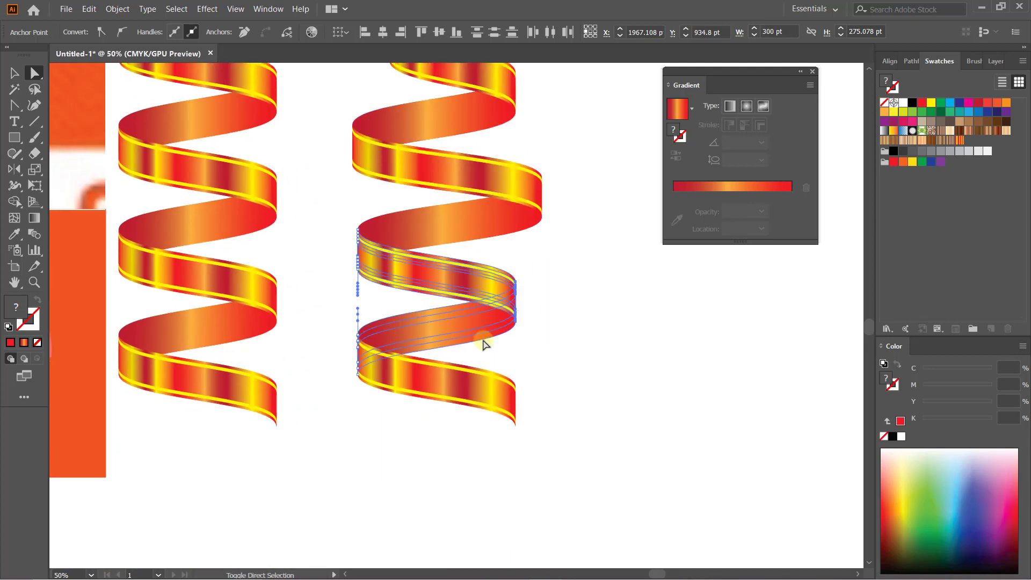
key(shift+Right)
key(shift+Right)
key(shift+Right)
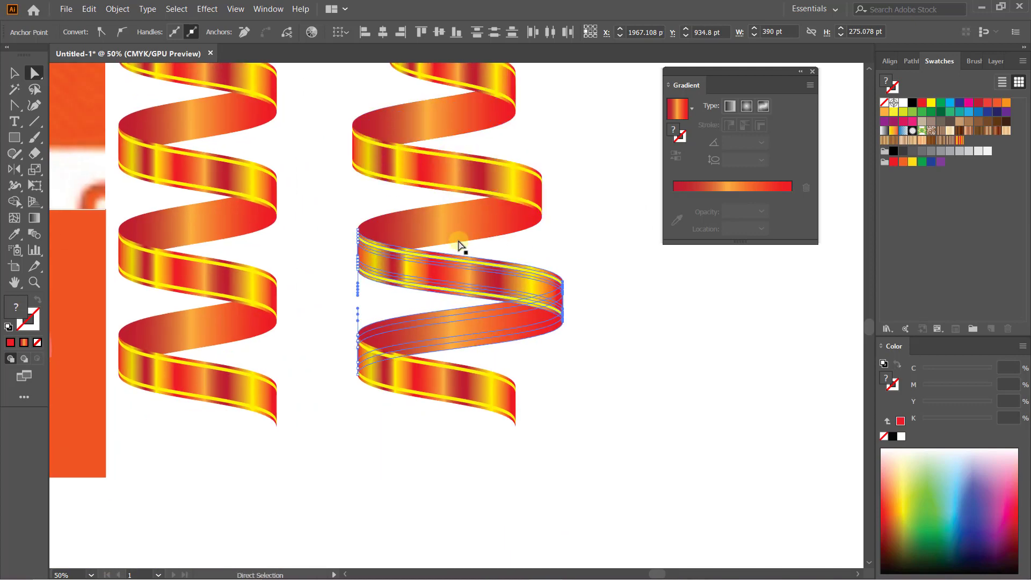
drag(383, 284, 383, 285)
key(shift+Left)
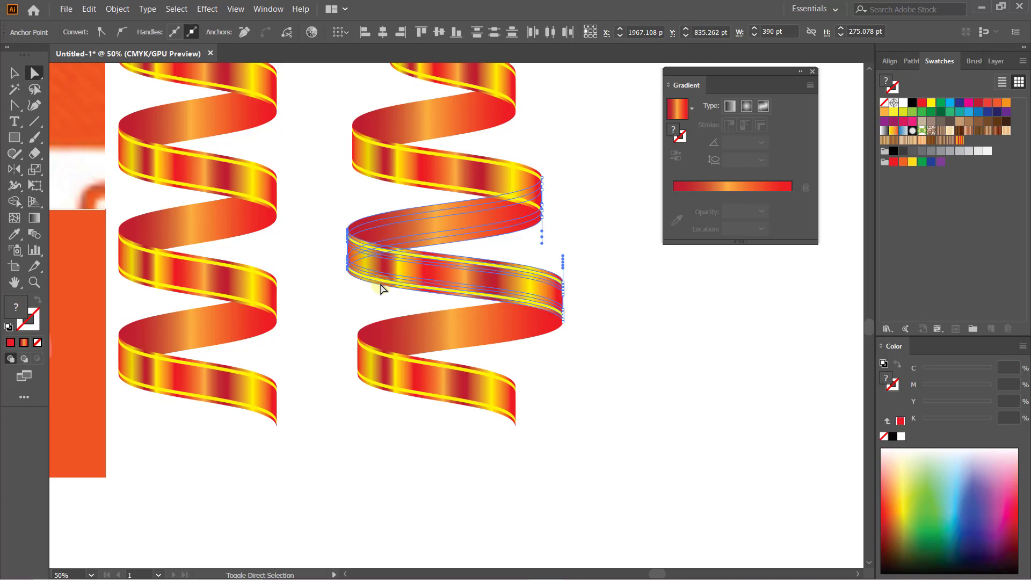
key(shift+Left)
key(shift+Left)
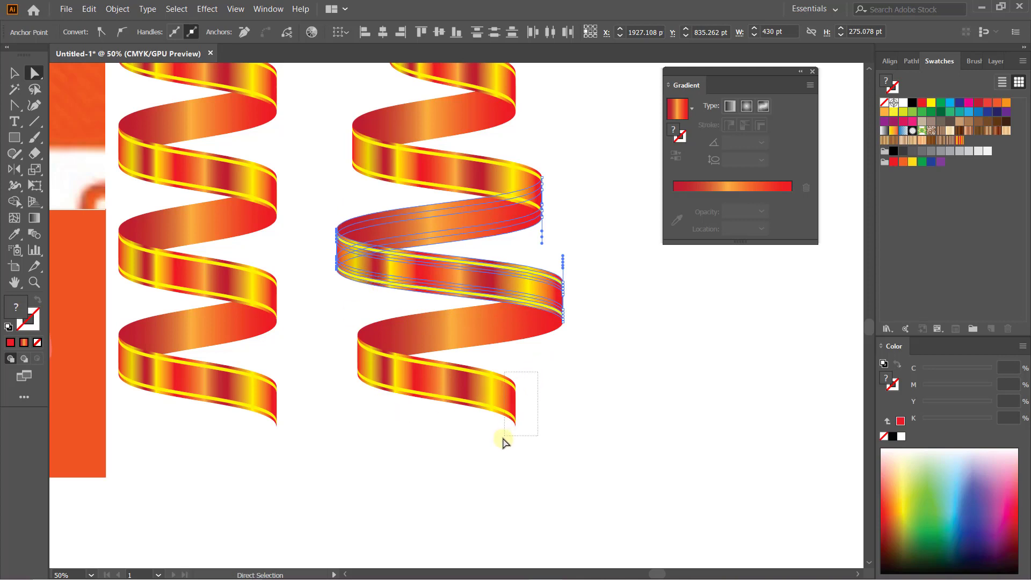
- Stretch the bottom band far right and push the lower bands' left ends outward
drag(544, 367, 502, 437)
key(shift+Right)
key(shift+Right)
key(shift+Right)
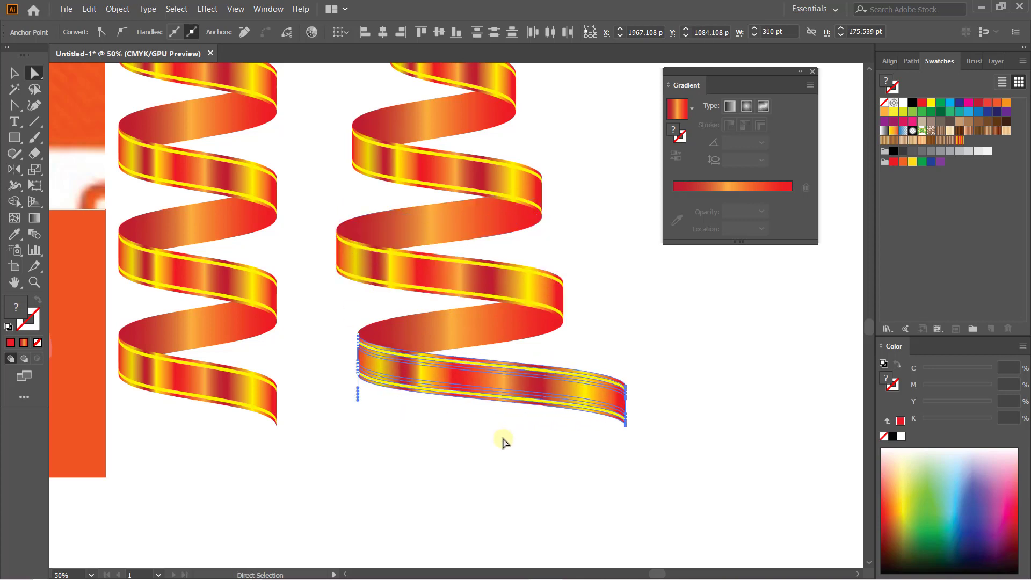
drag(320, 320, 370, 428)
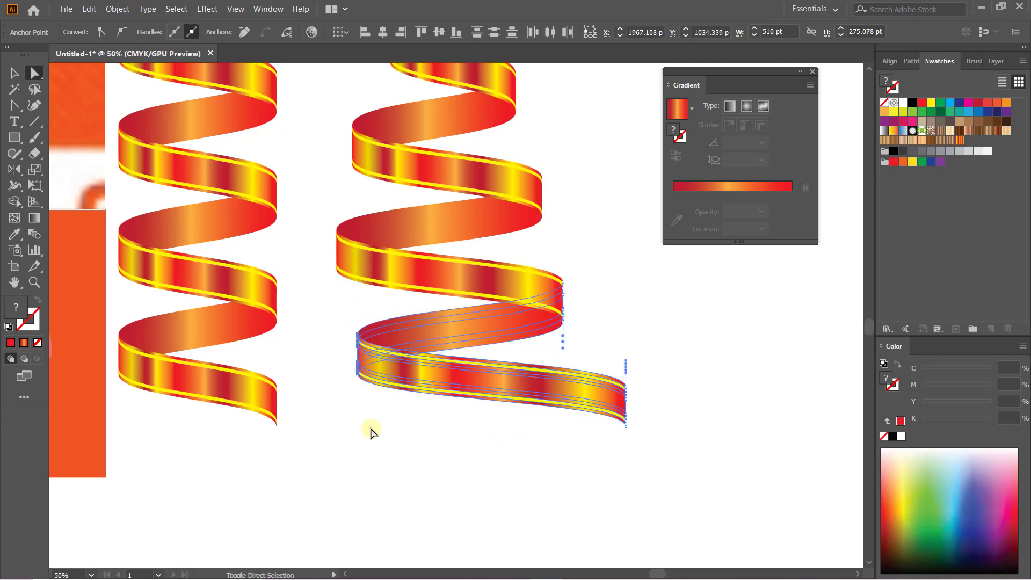
key(shift+Left)
key(shift+Left)
key(shift+Left)
key(shift+Left)
key(shift+Left)
key(shift+Left)
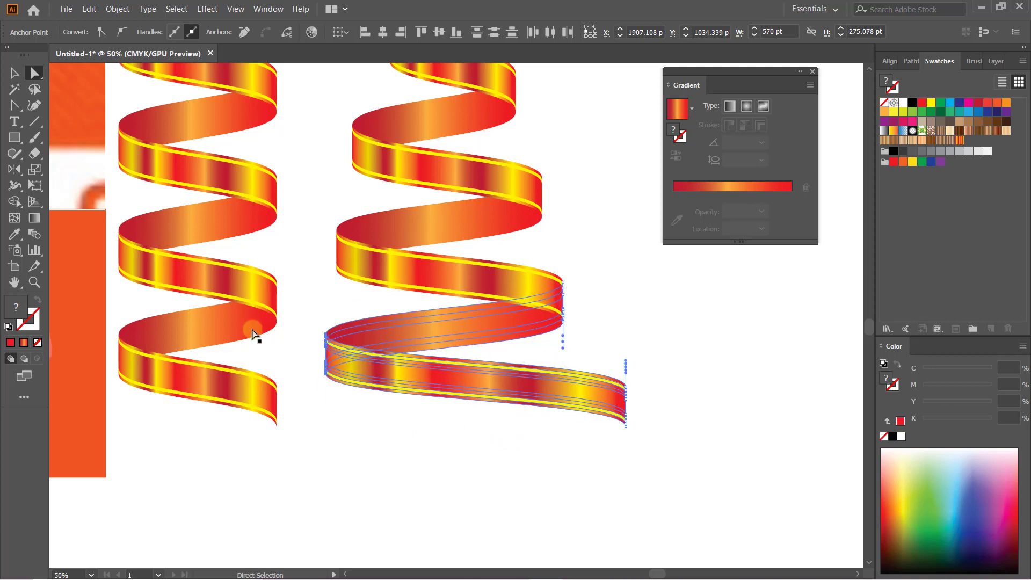
key(shift+Left)
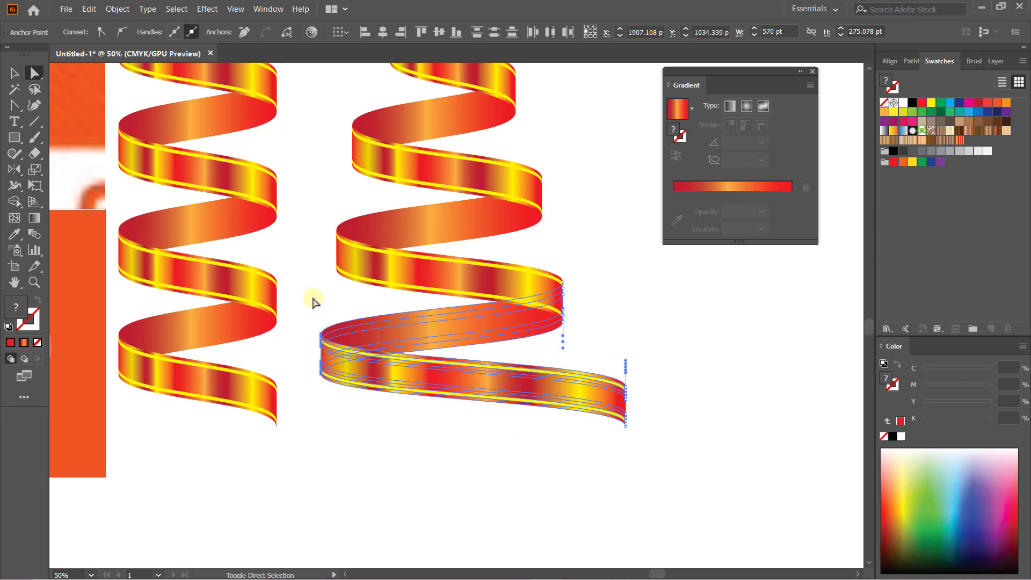
- Nudge the lower, middle and upper bands down to make the right spiral taller
click(669, 300)
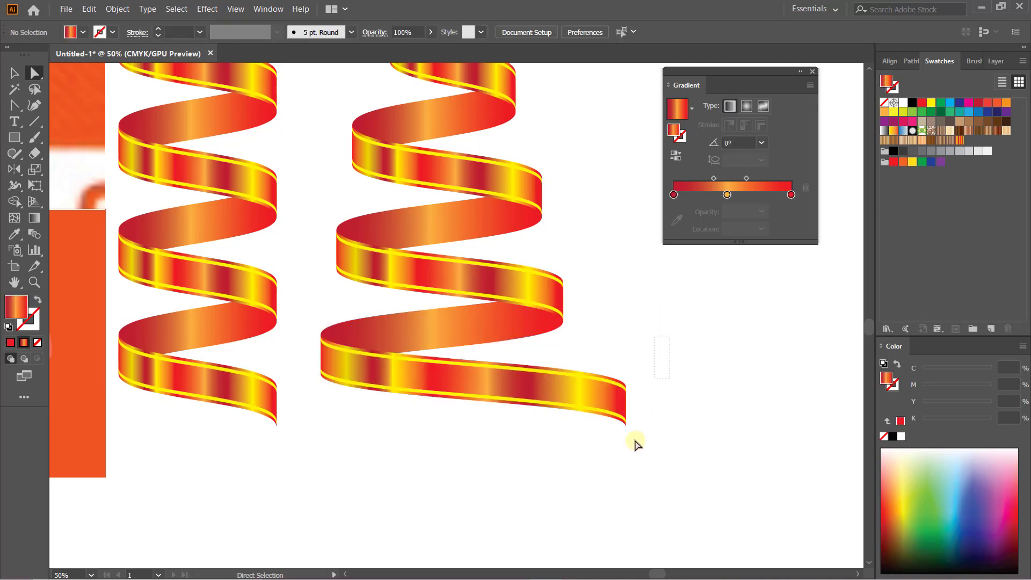
drag(639, 445, 558, 354)
drag(308, 317, 336, 404)
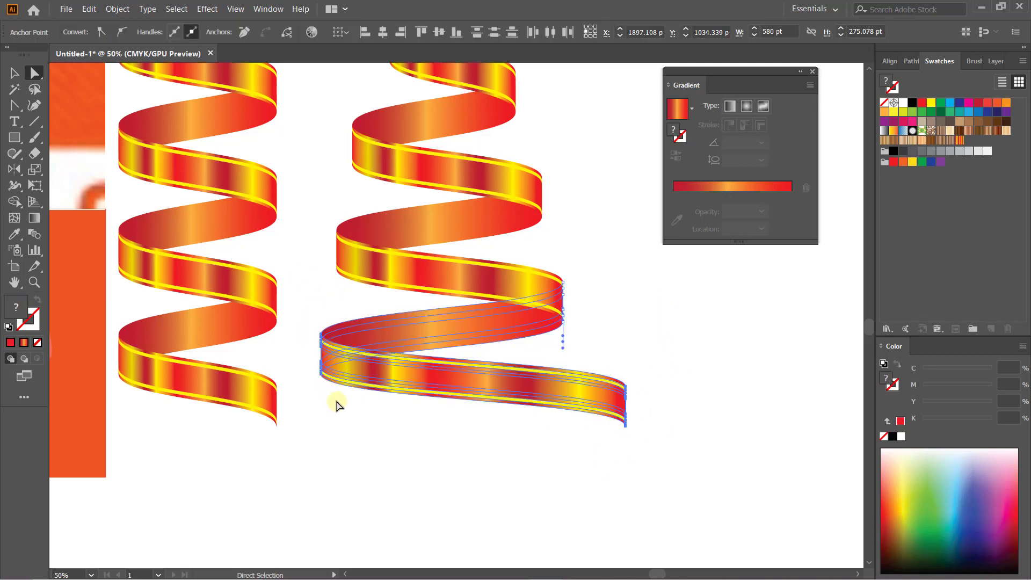
key(shift+Down)
key(shift+Down)
key(shift+Down)
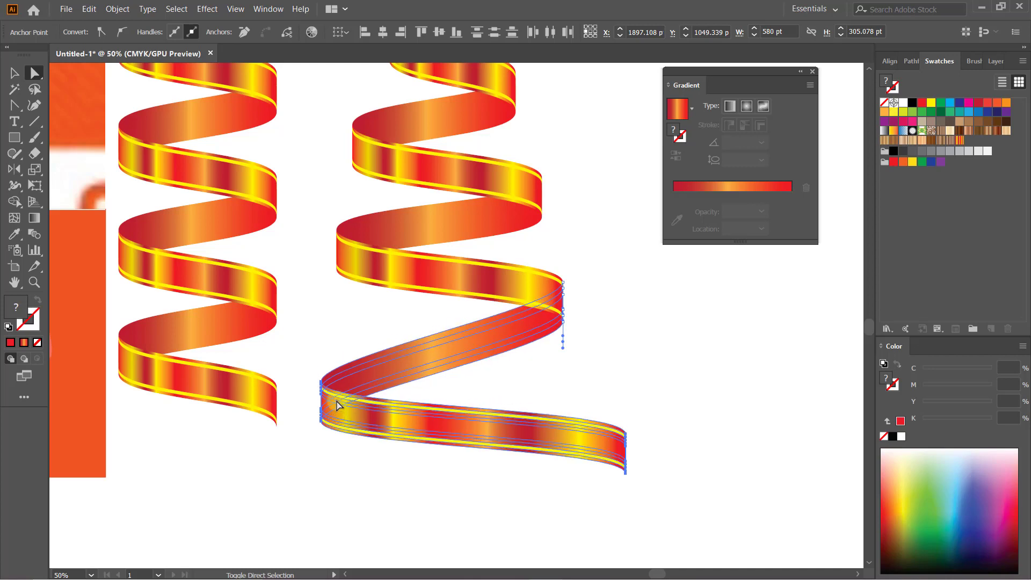
drag(305, 185, 569, 299)
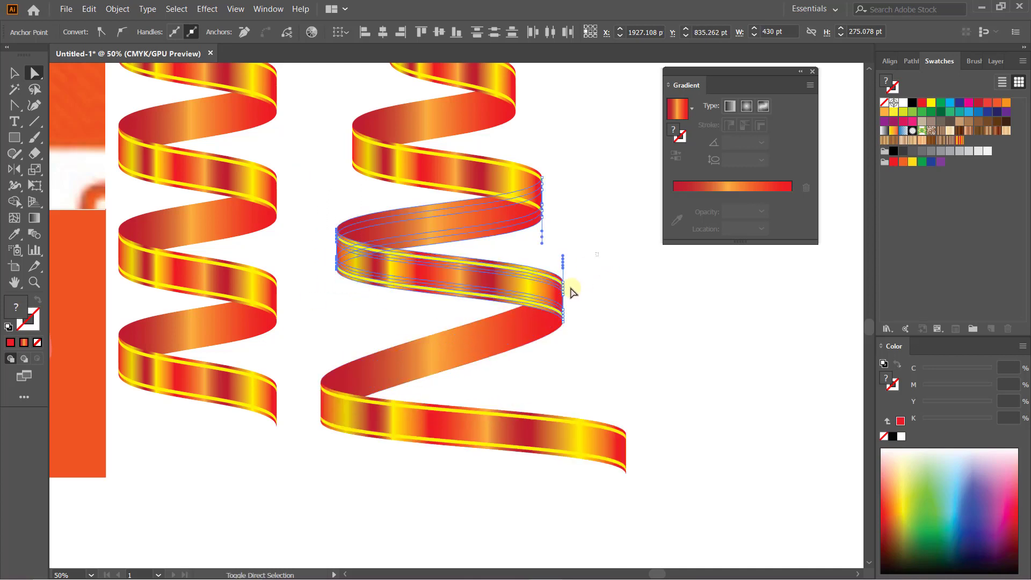
key(shift+Down)
key(shift+Down)
key(shift+Down)
key(shift+Down)
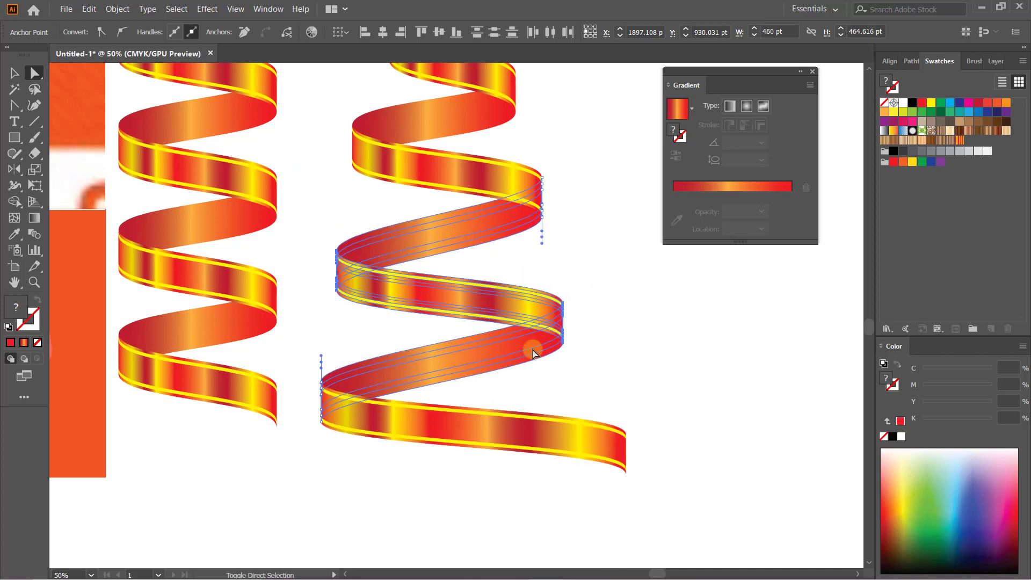
click(637, 336)
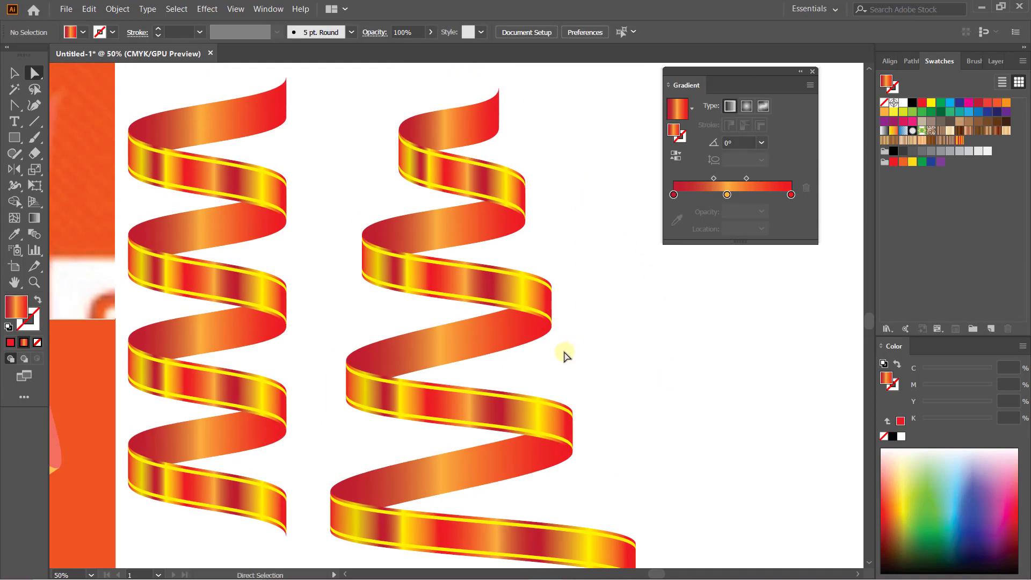
- Shorten the bottom band by nudging its right-end anchors left
scroll(564, 355, down, 1)
scroll(598, 449, down, 3)
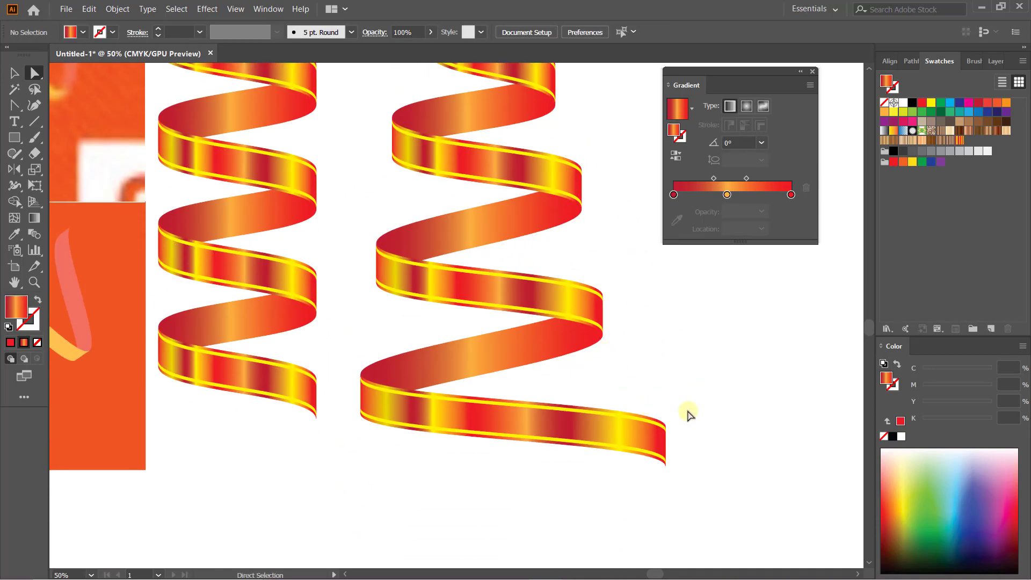
drag(687, 413, 654, 483)
key(shift+Left)
key(shift+Left)
key(shift+Left)
key(shift+Left)
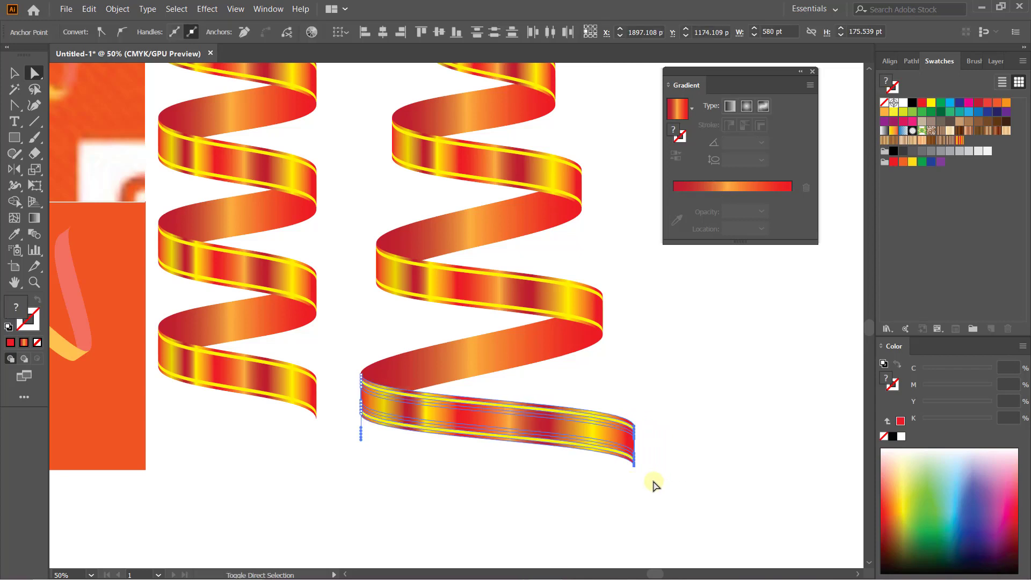
key(shift+Left)
key(shift+Left)
key(shift+Left)
click(626, 168)
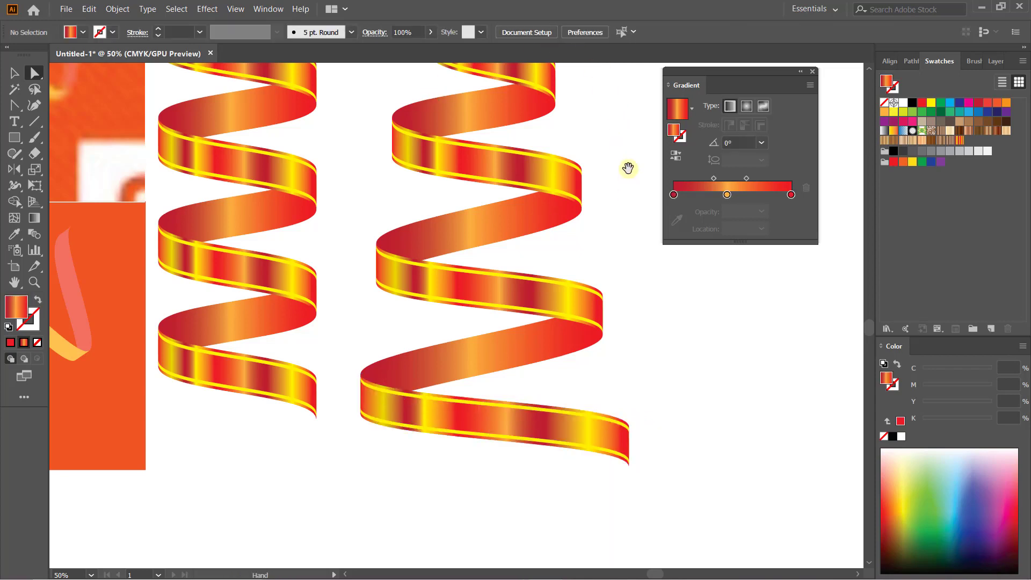
- Delete the straight left ribbon, leaving only the cone spiral
drag(626, 168, 623, 246)
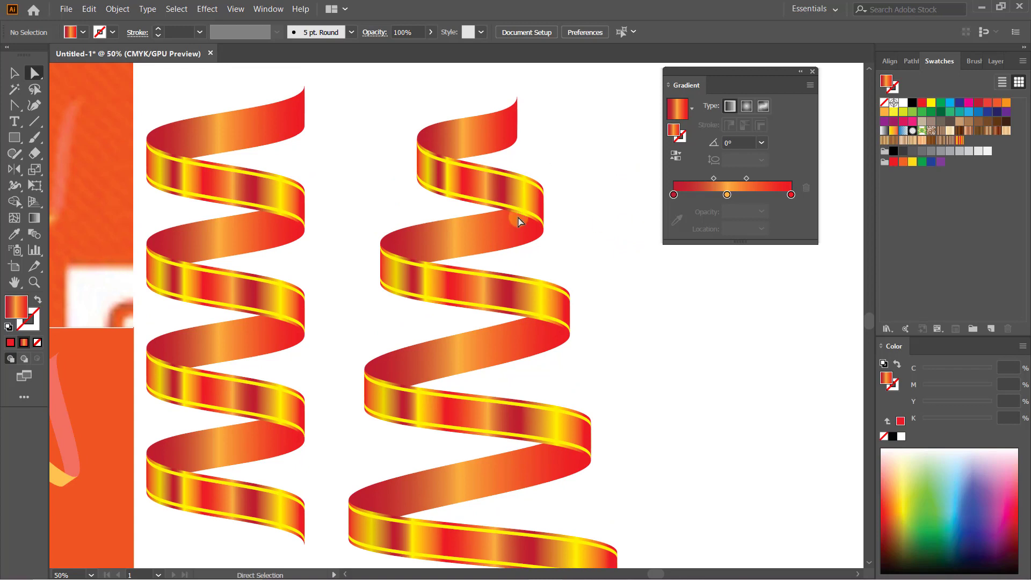
drag(268, 151, 311, 126)
drag(250, 68, 276, 529)
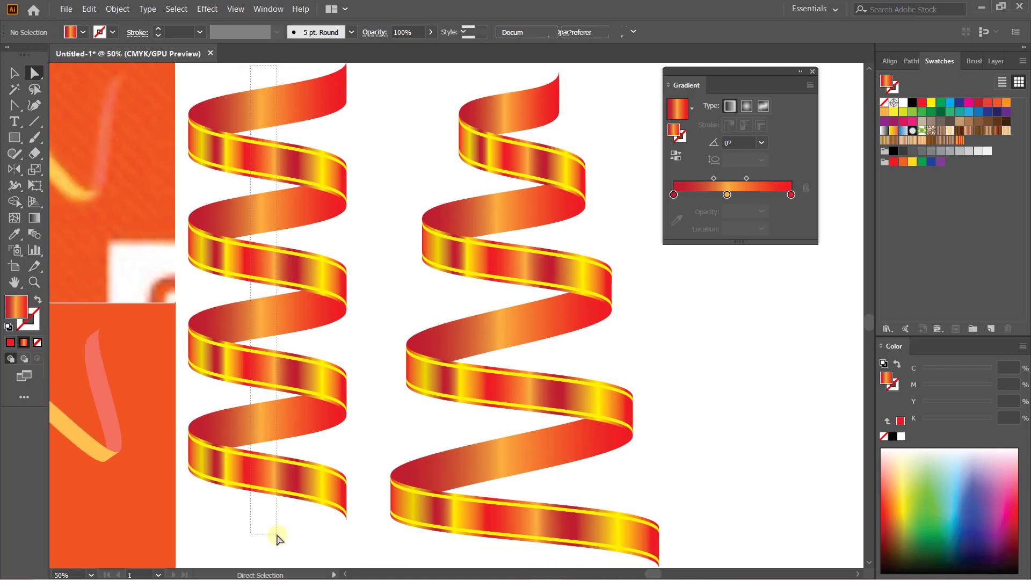
key(Delete)
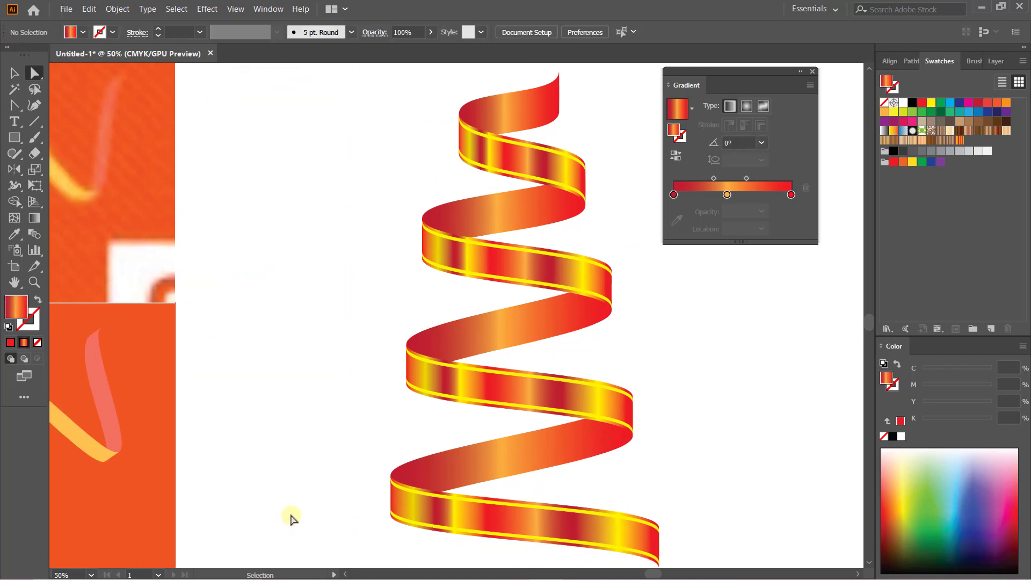
scroll(290, 519, down, 2)
drag(298, 520, 708, 379)
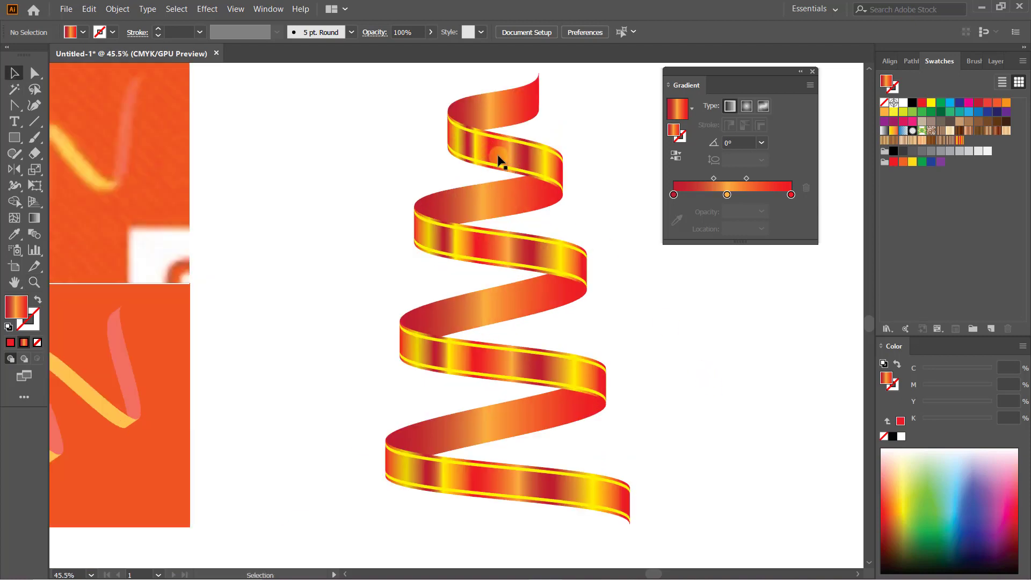
- Reduce the striped bands' gradient to red-yellow-red with yellow centred
click(14, 89)
click(497, 152)
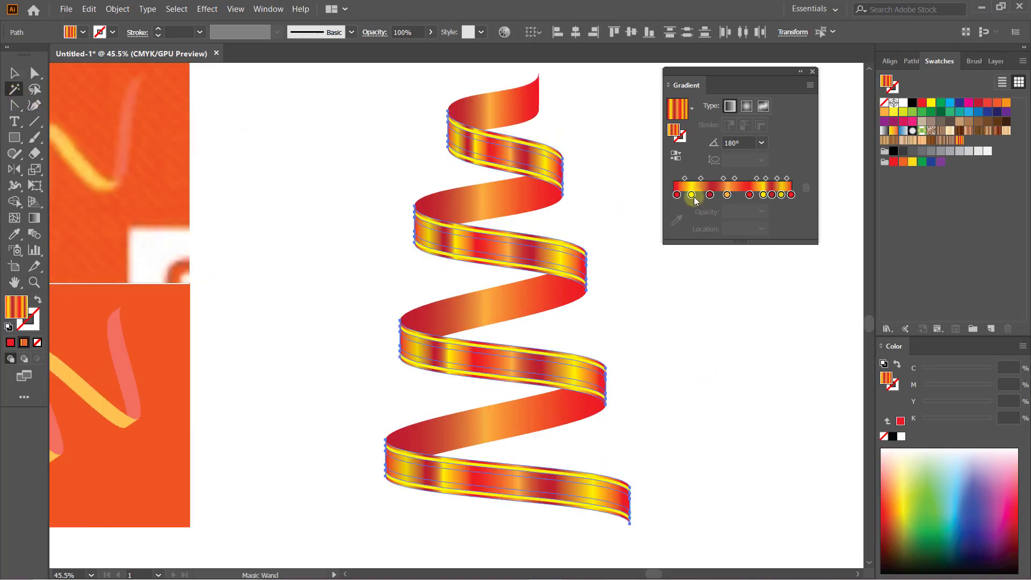
mouse_move(781, 195)
mouse_down()
mouse_move(771, 223)
mouse_move(750, 216)
mouse_move(758, 195)
mouse_move(764, 214)
mouse_up()
mouse_move(710, 195)
mouse_down()
mouse_move(712, 215)
mouse_move(739, 194)
mouse_up()
click(692, 368)
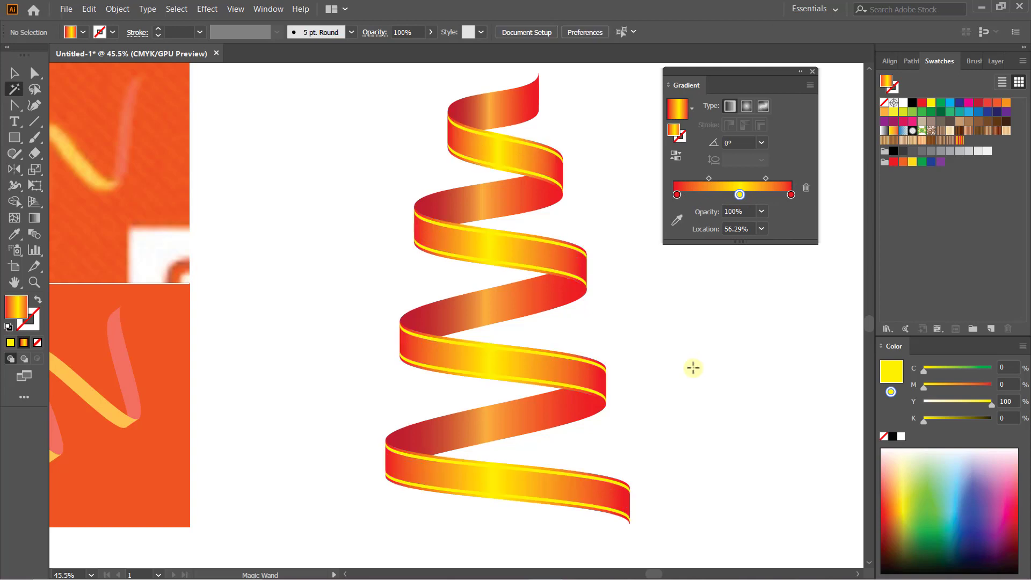
click(591, 384)
click(15, 74)
click(314, 184)
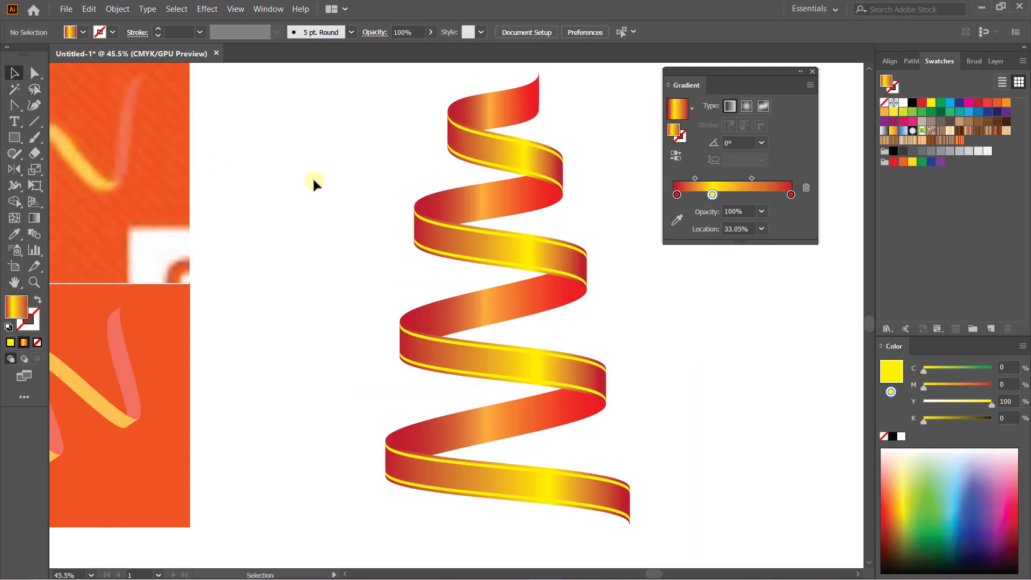
- Shift the front bands' yellow blend midpoint to the left, then zoom in on the upper turns
key(y)
click(478, 172)
mouse_move(751, 178)
mouse_down()
mouse_move(704, 178)
mouse_move(746, 178)
mouse_move(713, 195)
mouse_up()
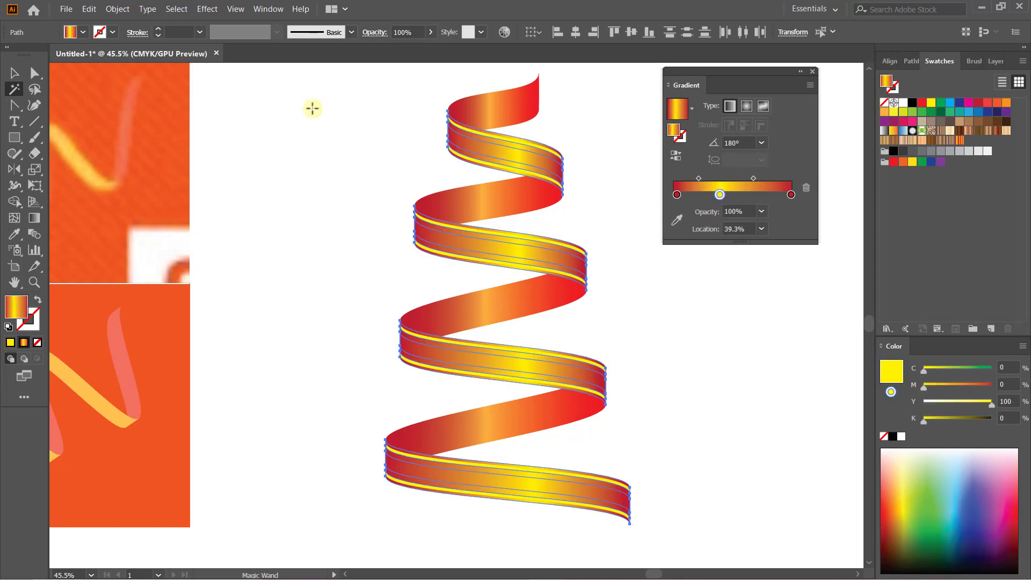
key(v)
click(527, 161)
key(z)
click(502, 175)
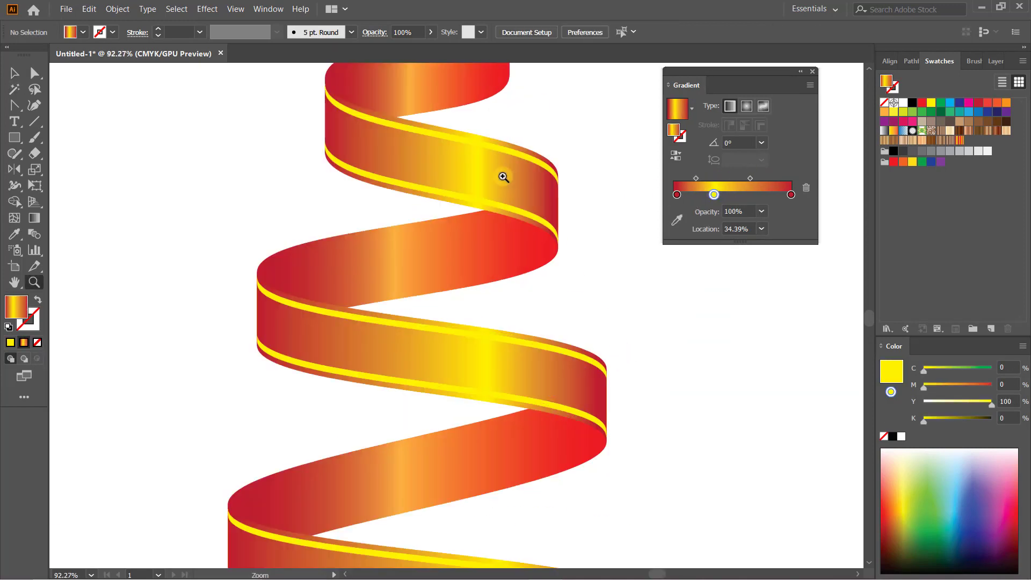
- Fill all the thin yellow edge lines with red
click(15, 90)
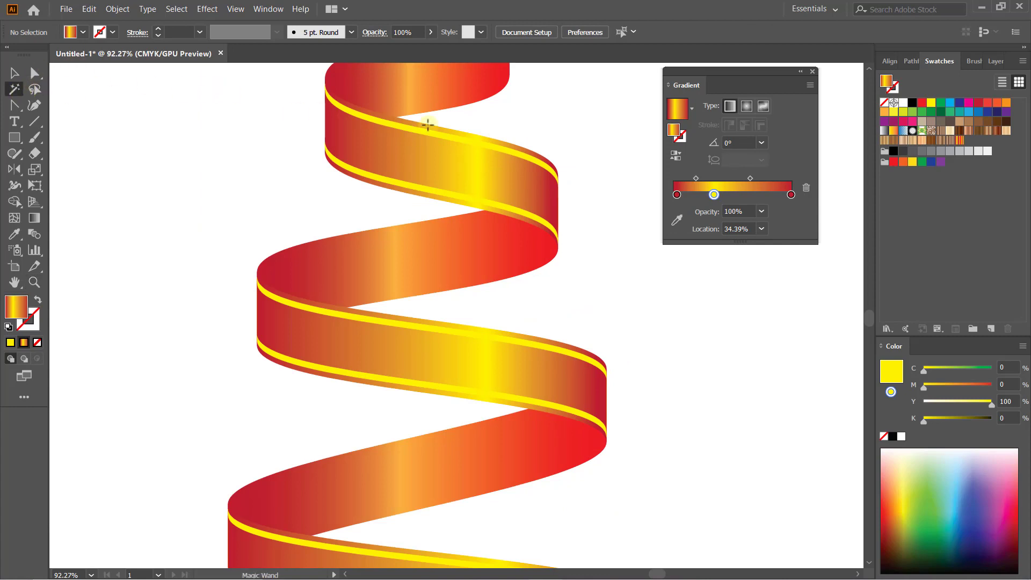
click(420, 125)
click(978, 102)
key(v)
click(149, 111)
- Recolour all the thin edge lines with the dark brown swatch, discarding a purple trial
scroll(150, 111, down, 3)
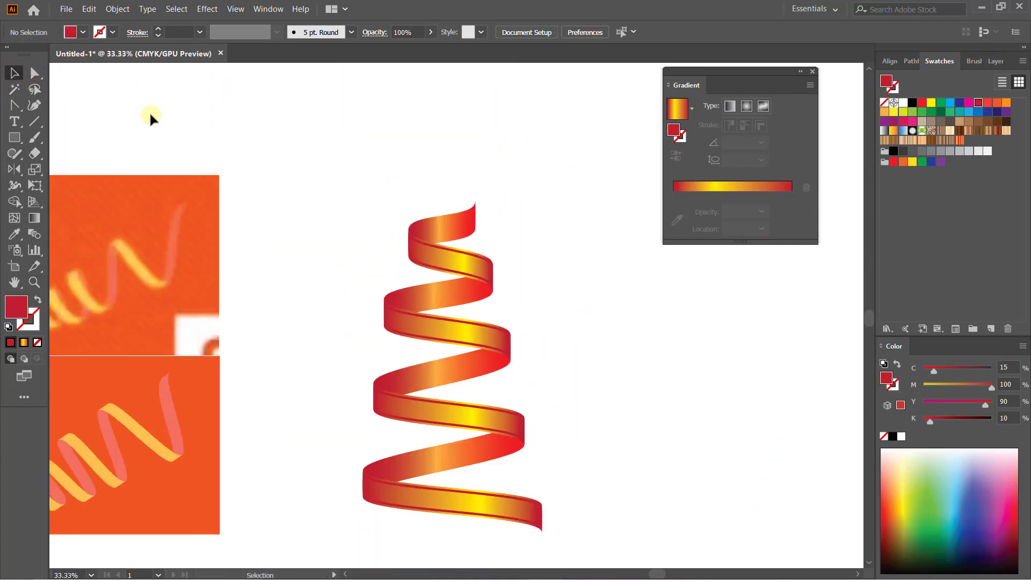
click(14, 89)
click(361, 209)
click(912, 103)
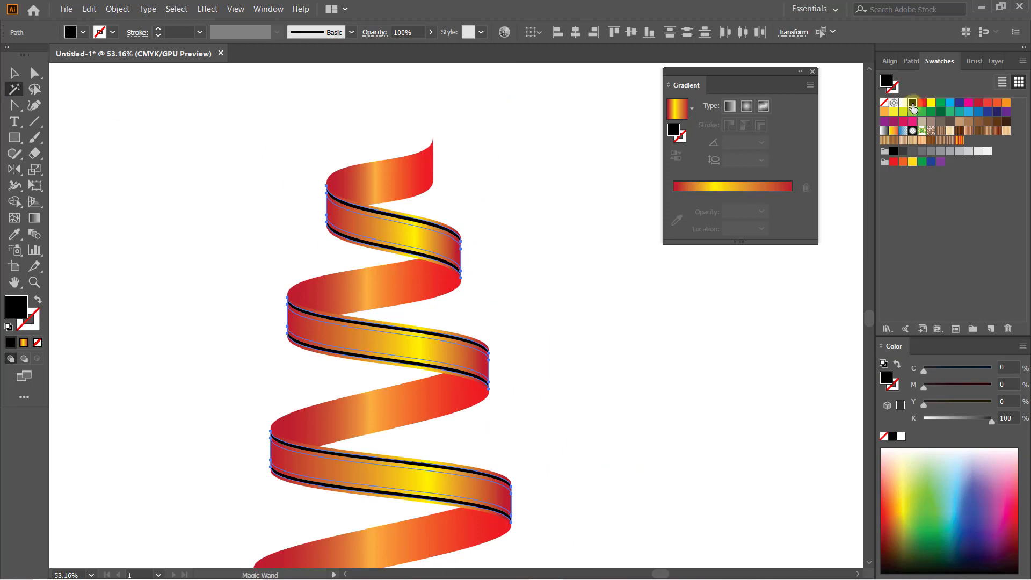
click(1004, 122)
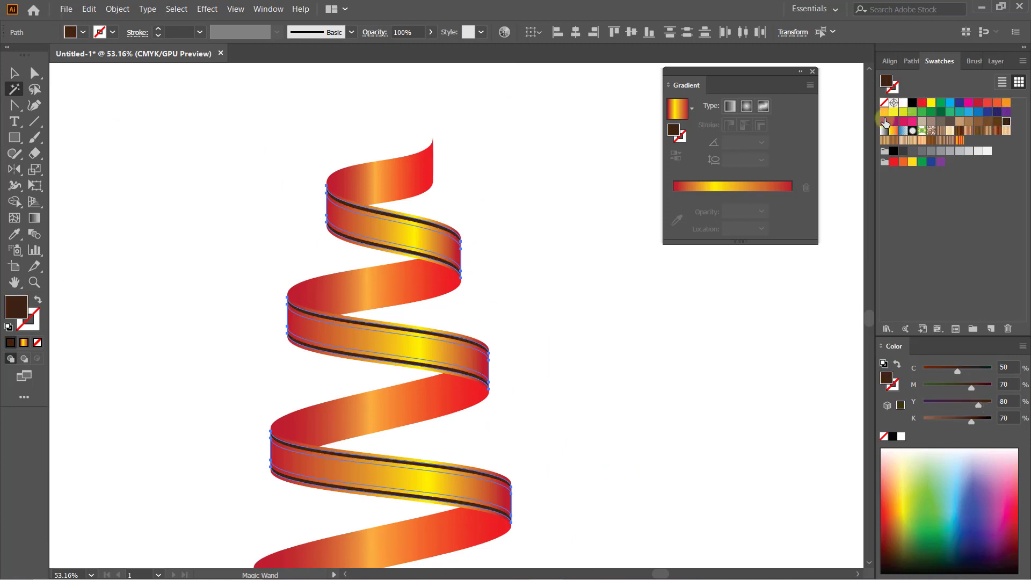
click(1006, 111)
key(ctrl+z)
click(214, 145)
drag(344, 386, 428, 240)
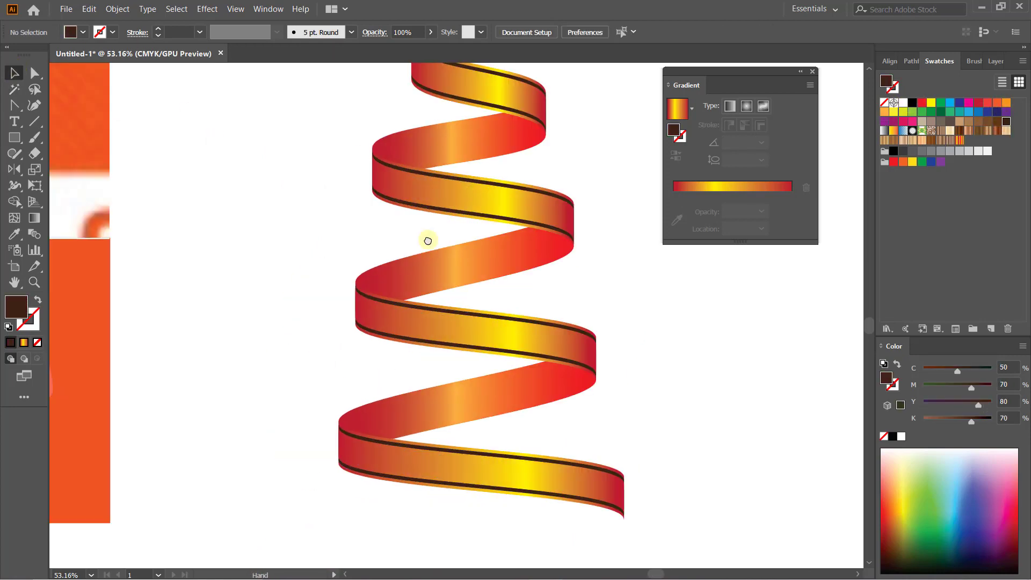
drag(403, 421, 318, 518)
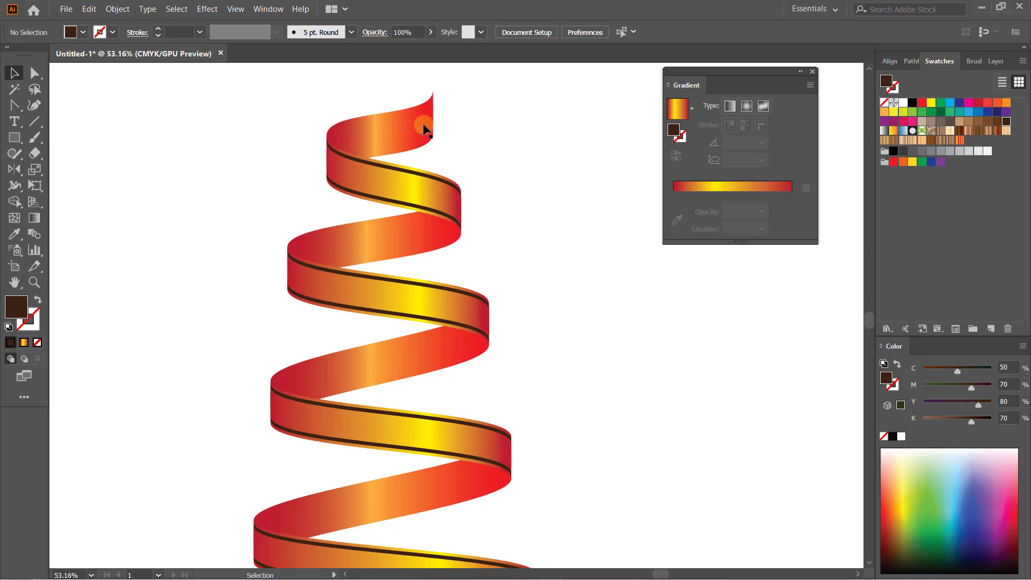
- Darken both red end stops of the back bands' red-orange gradient by adding cyan
key(y)
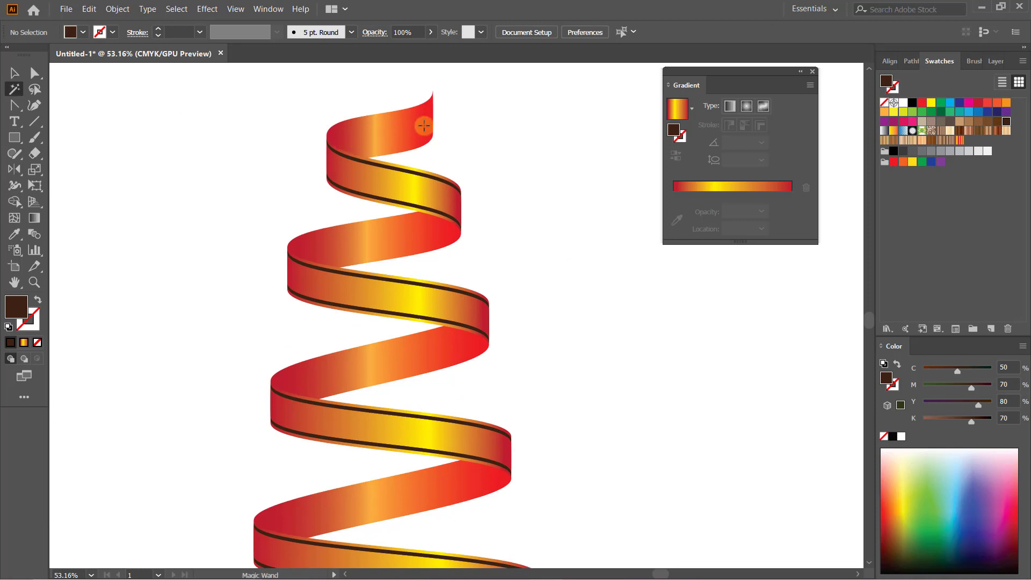
click(424, 125)
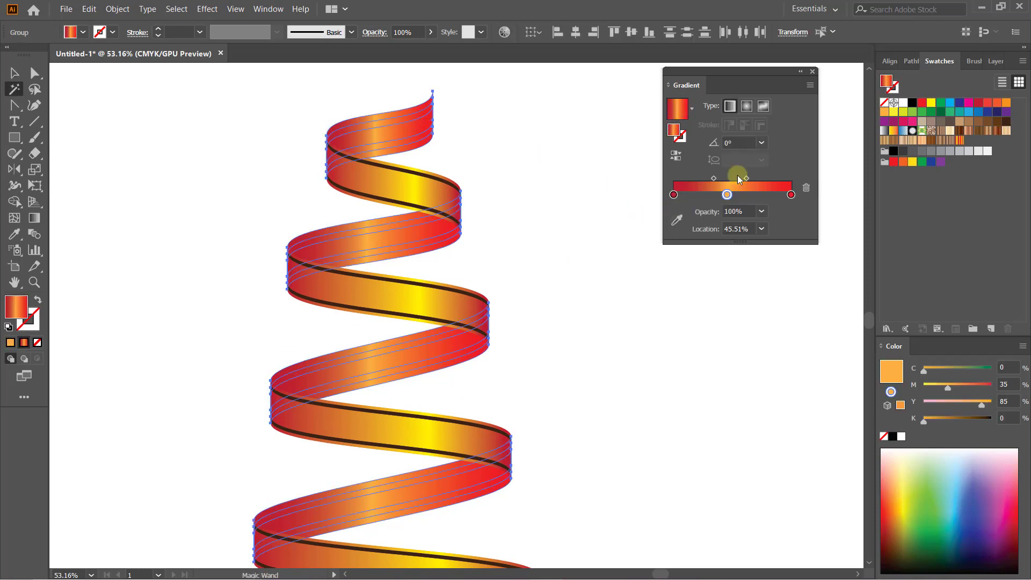
click(673, 193)
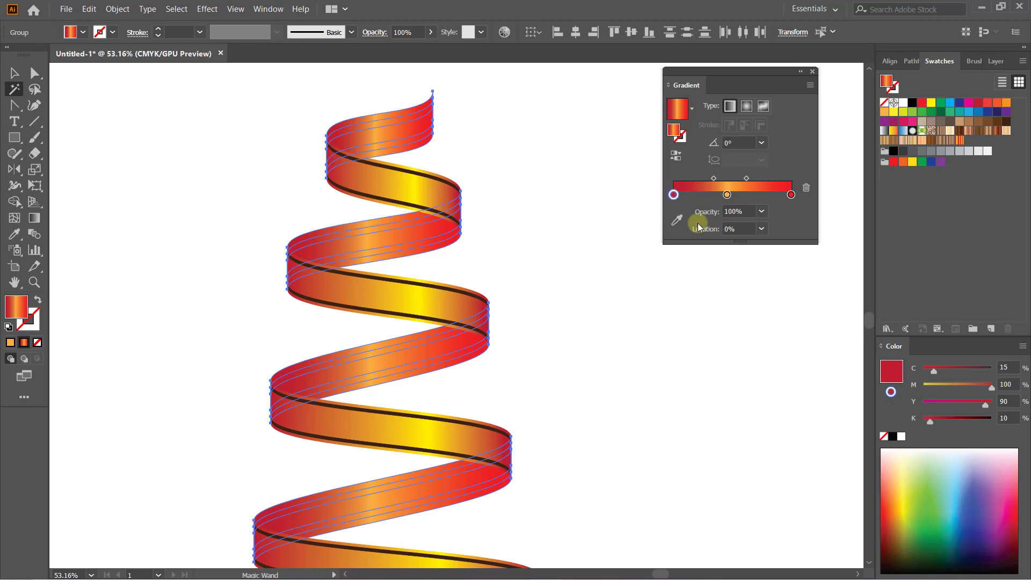
drag(935, 370, 949, 369)
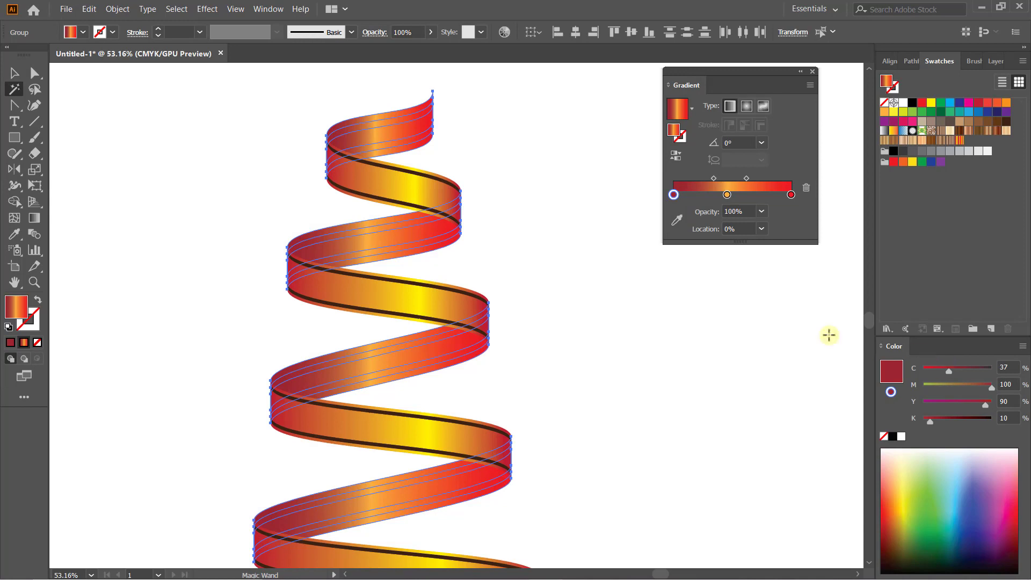
click(792, 194)
drag(922, 372, 929, 371)
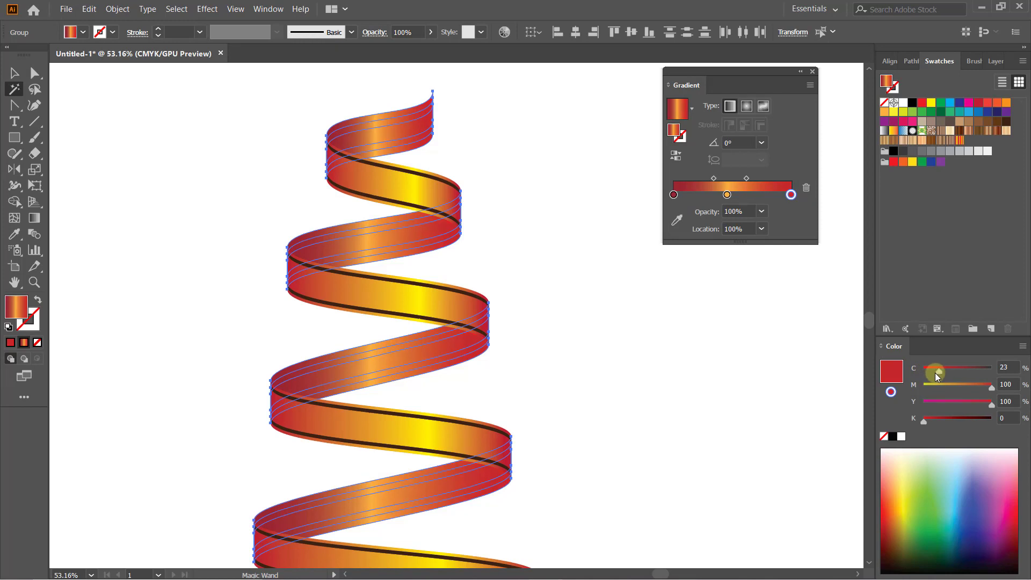
click(14, 73)
click(174, 209)
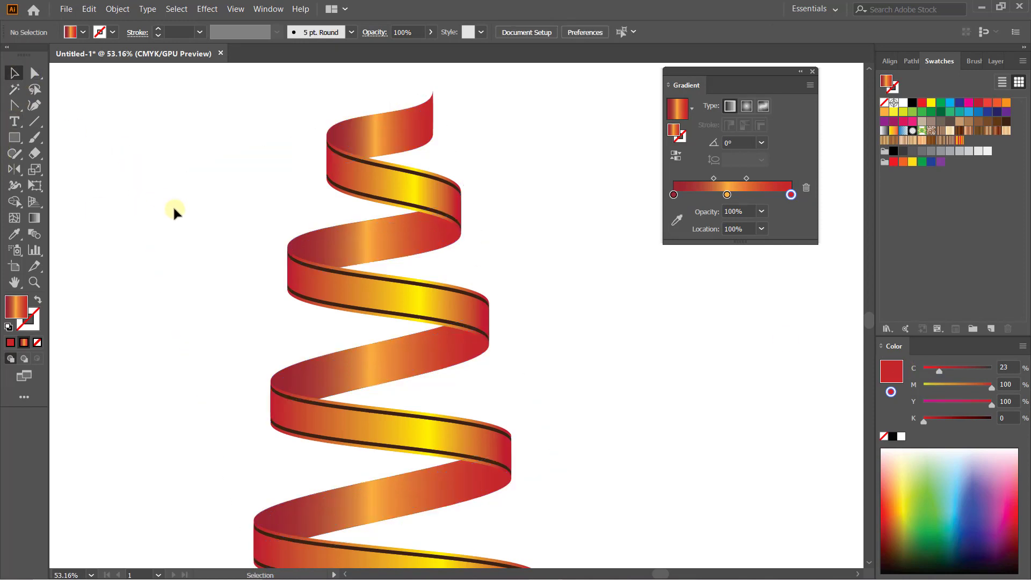
- Click Subscribe on the graphic design training YouTube channel page
scroll(388, 278, down, 3)
scroll(388, 278, left, 2)
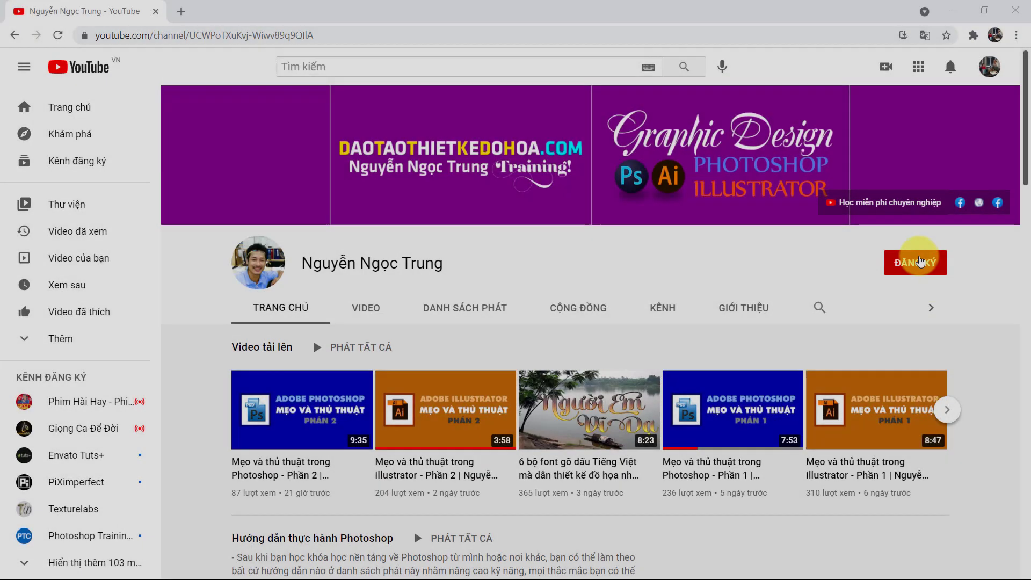
click(916, 260)
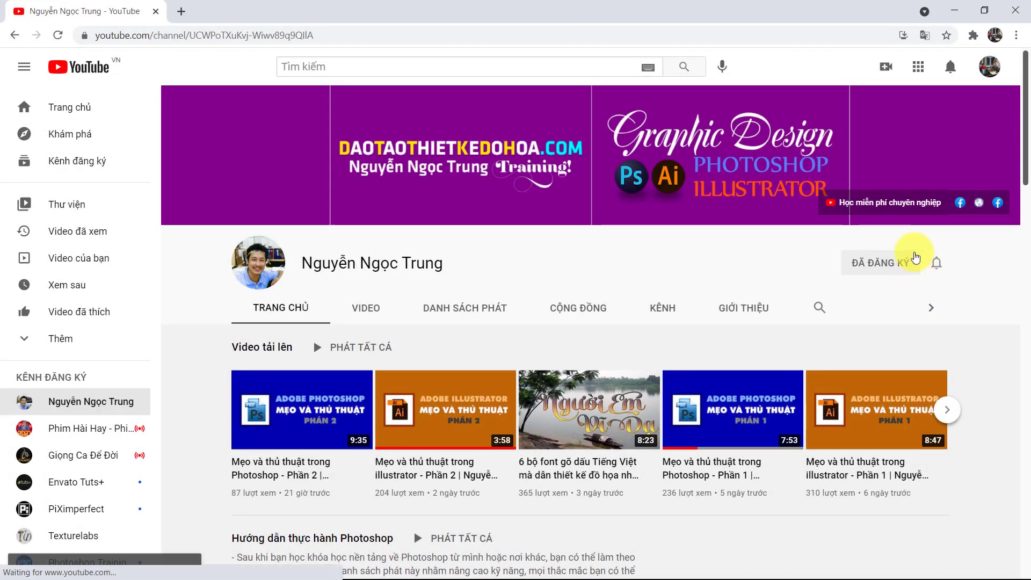